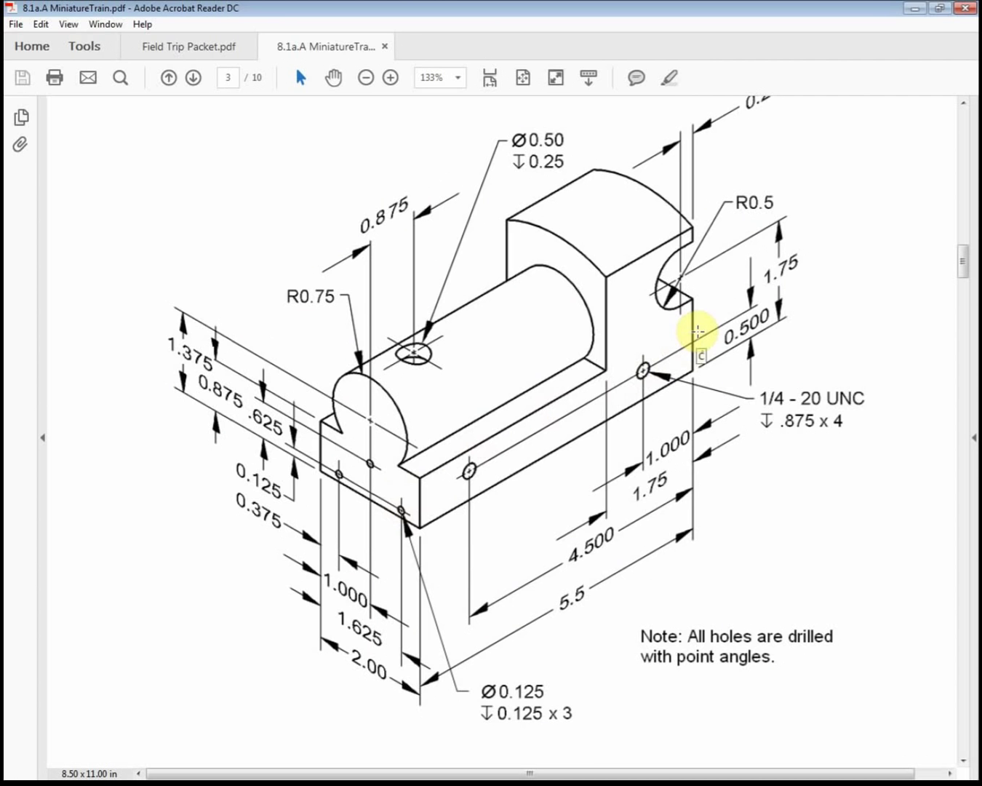
Step: Check the train body drawing, switch to Inventor and sketch a 2 by 0.875 in rectangle from the origin on the XY plane
scroll(696, 331, "down", 10)
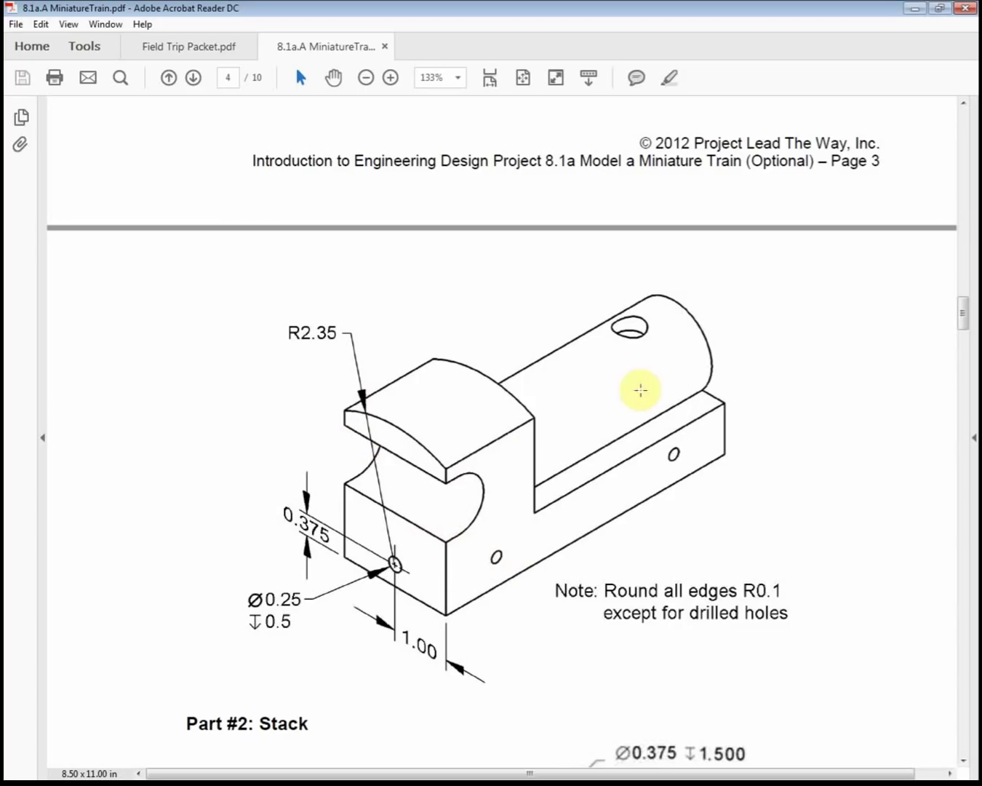
scroll(608, 487, "up", 10)
scroll(606, 473, "up", 2)
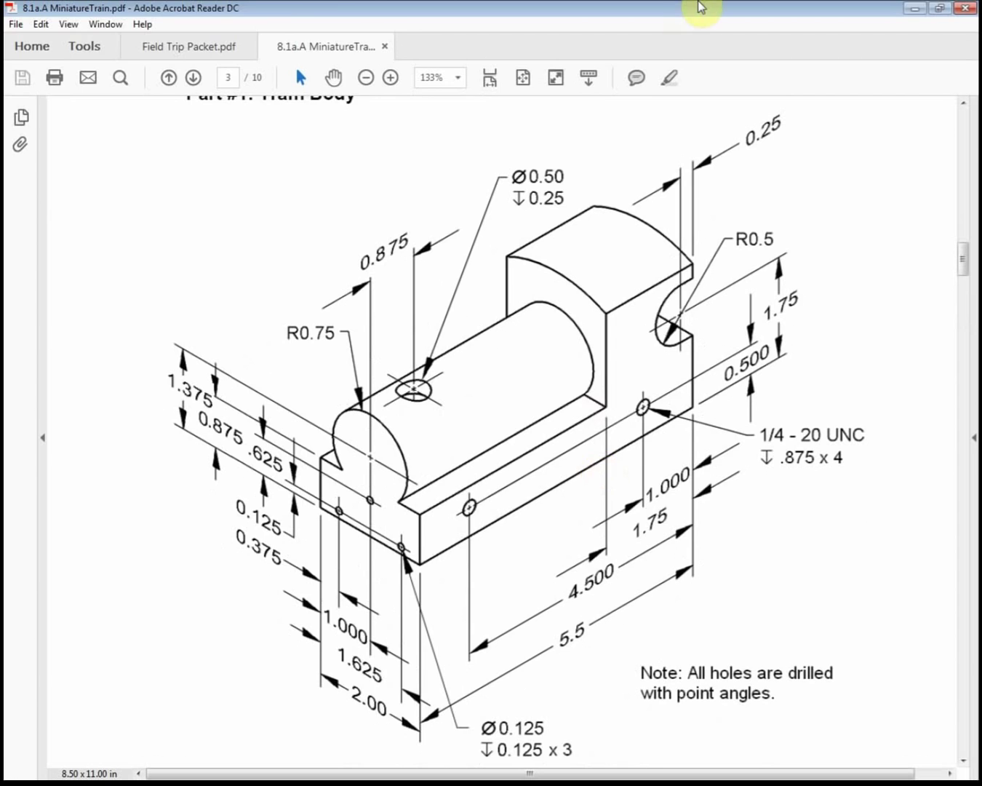
left_click_drag(701, 7, 3, 15)
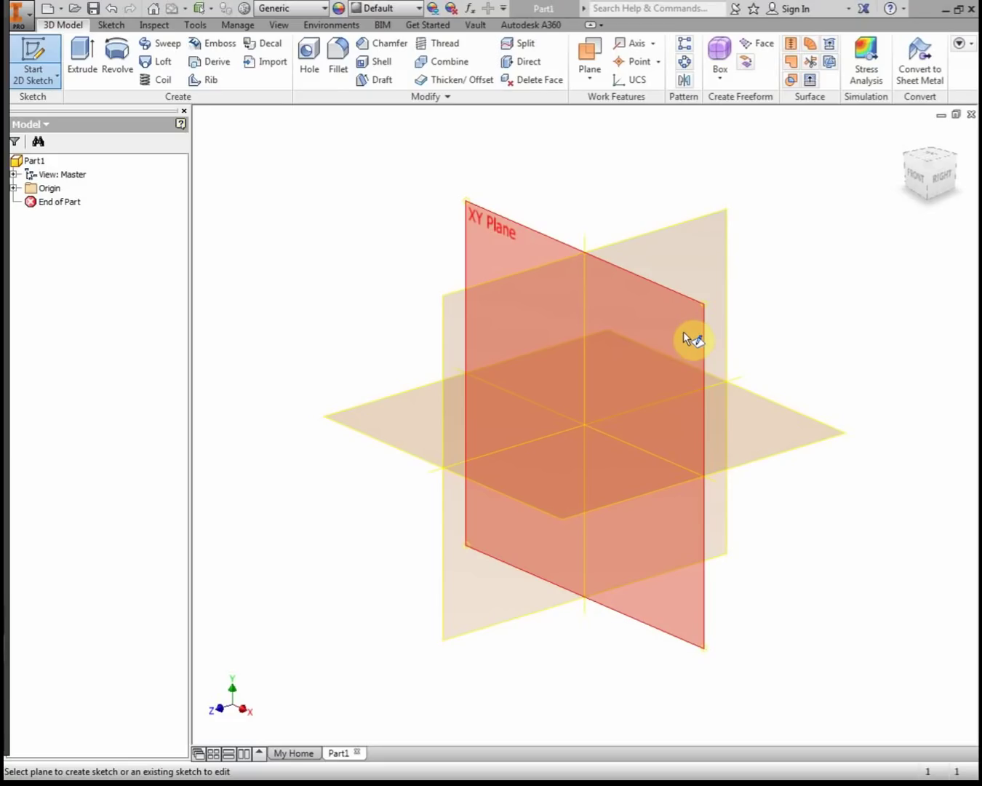
left_click(670, 312)
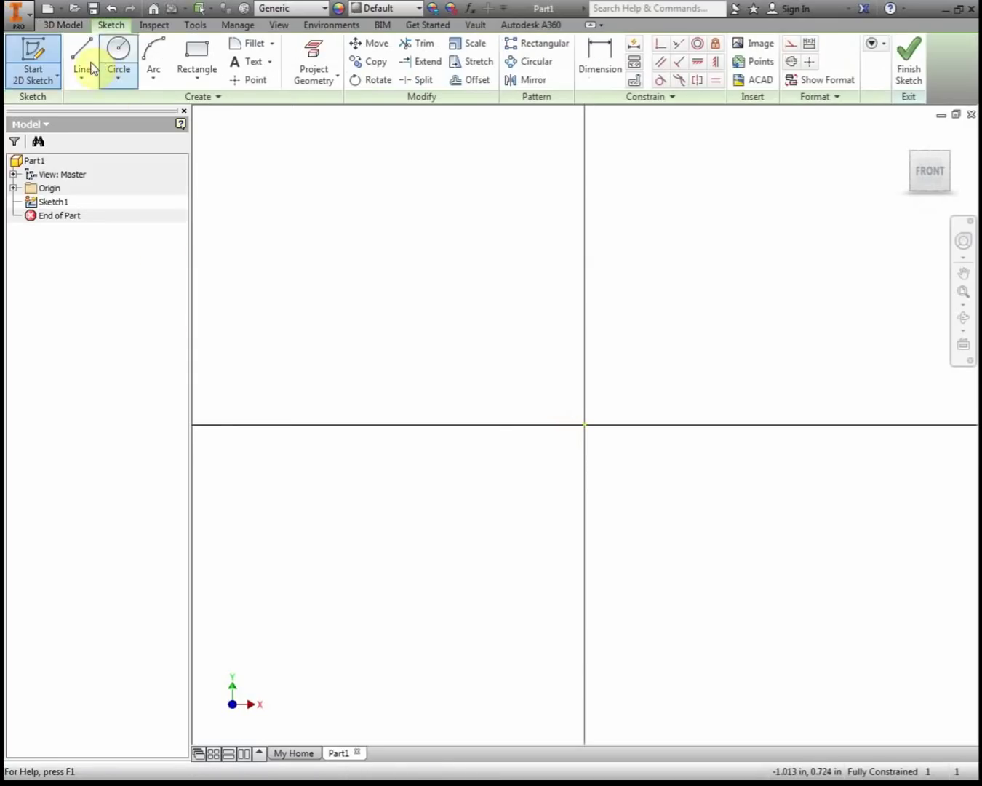
left_click(197, 51)
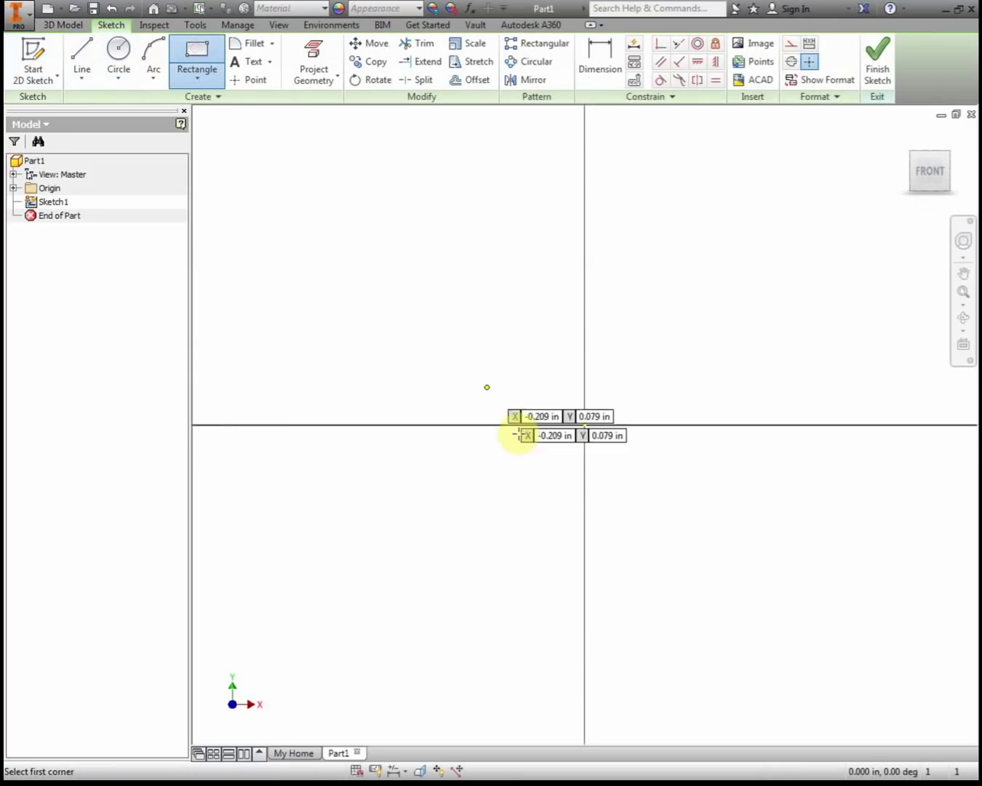
left_click(583, 425)
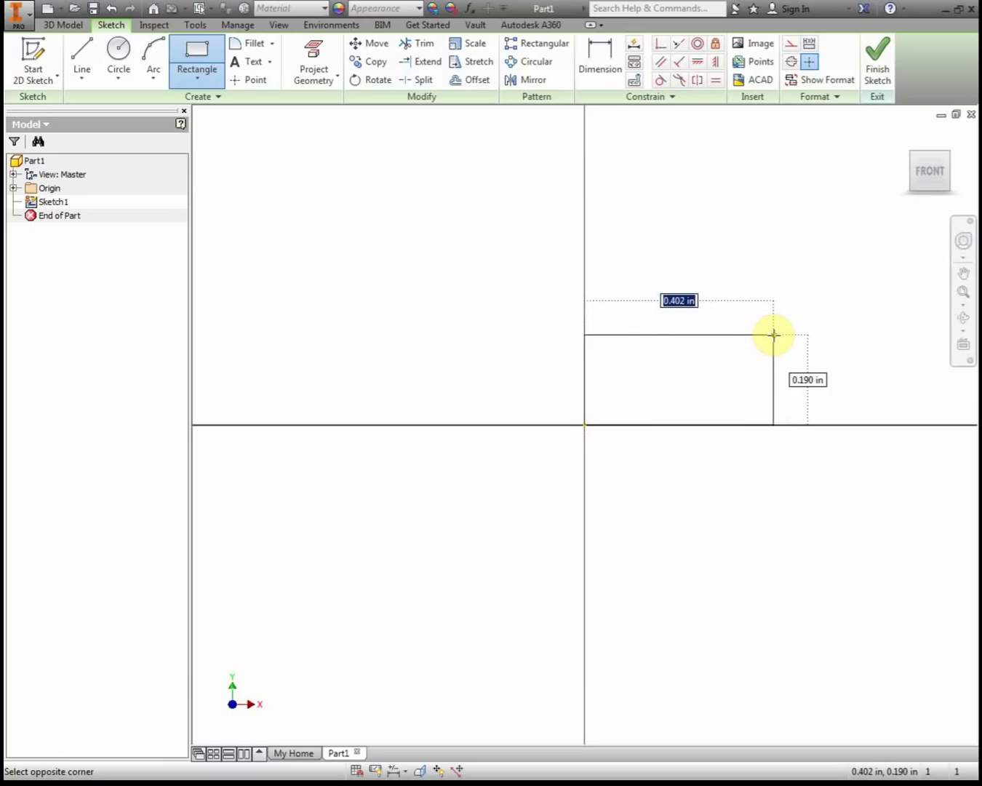
type("2")
key("Tab")
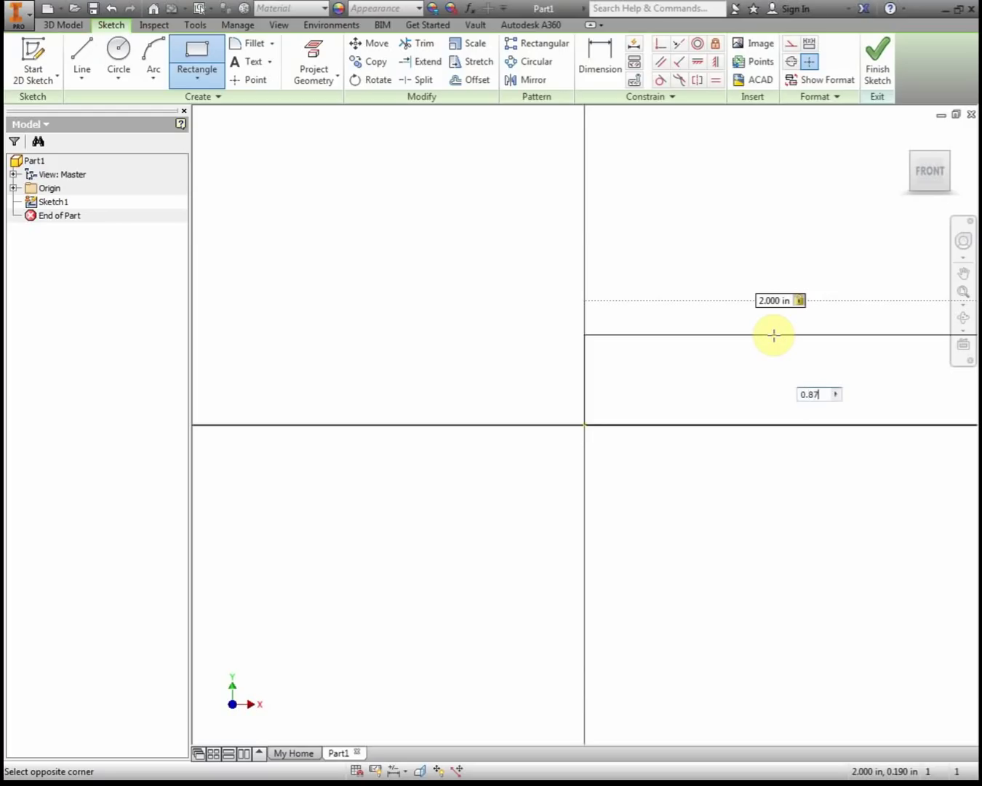
key("Return")
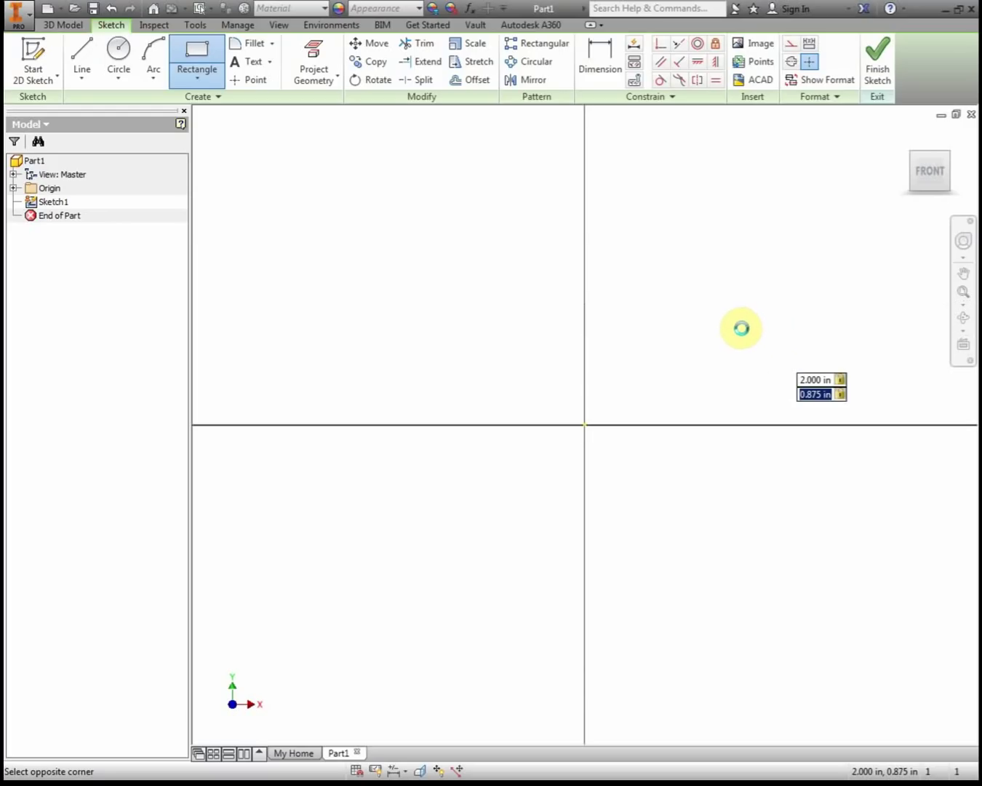
Step: Extrude the 2 by 0.875 in rectangle 5.5 in into the train's base block
scroll(742, 328, "up", 5)
middle_click_drag(742, 329, 397, 424)
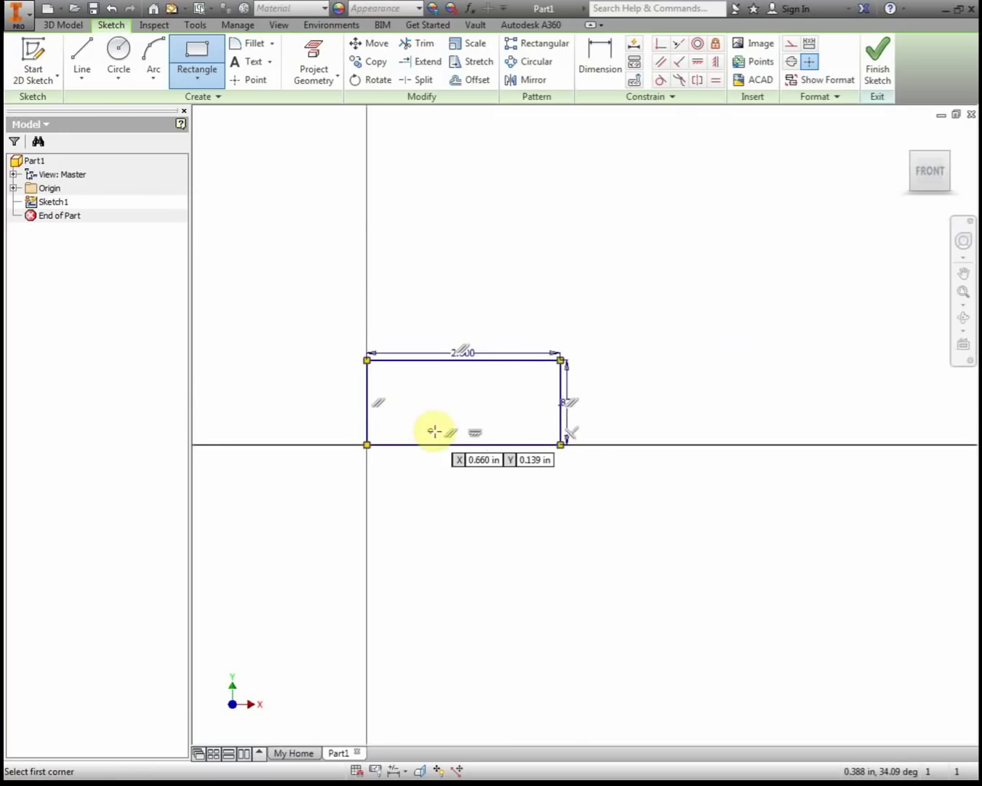
scroll(446, 437, "down", 1)
middle_click_drag(612, 443, 652, 445, "shift")
key("e")
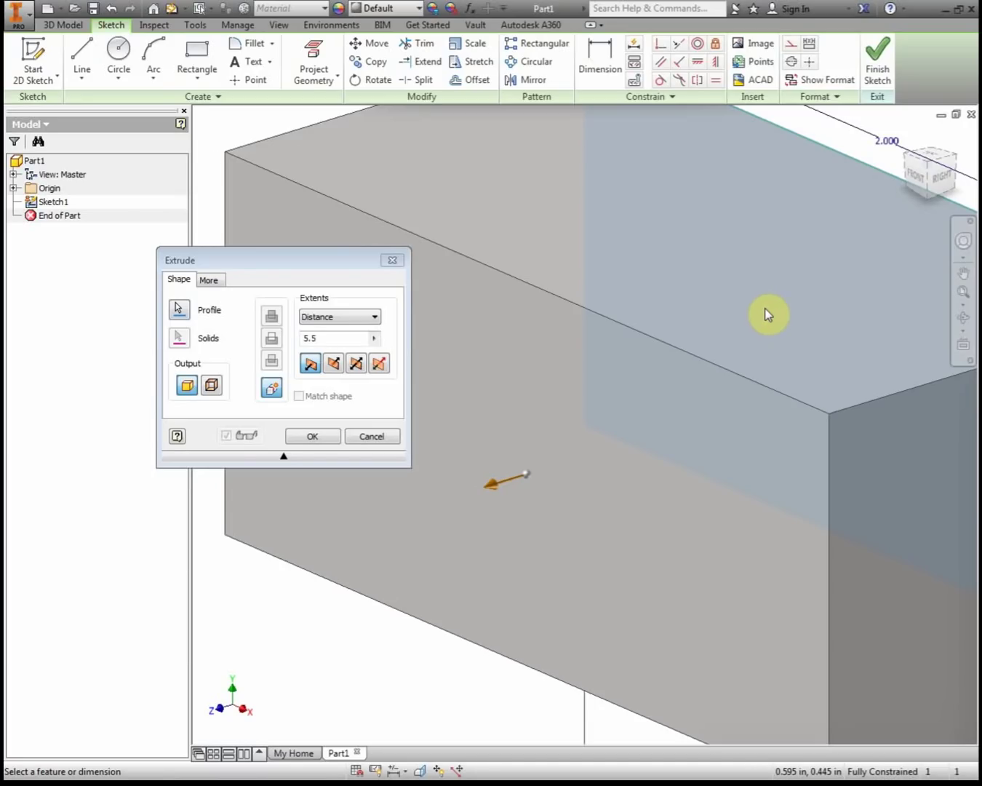
key("Return")
scroll(759, 339, "up", 3)
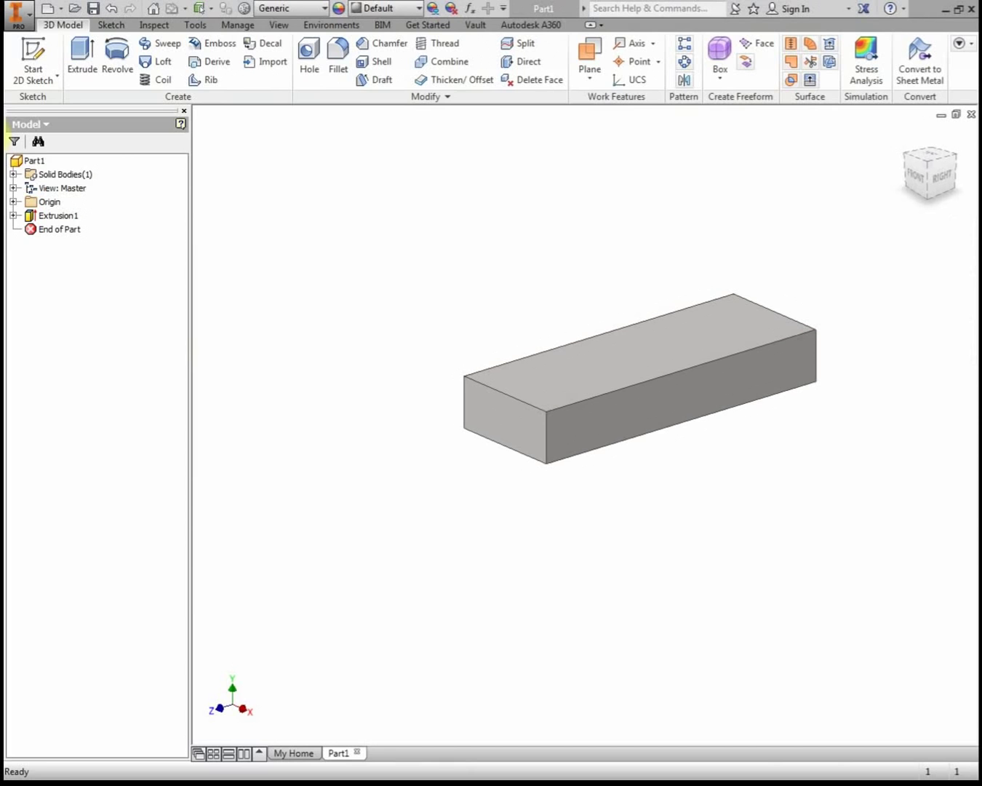
Step: Consult the PDF drawing and sketch a 2 by 1.75 in rectangle from the origin corner on the base block's top face
left_click_drag(4, 197, 649, 52)
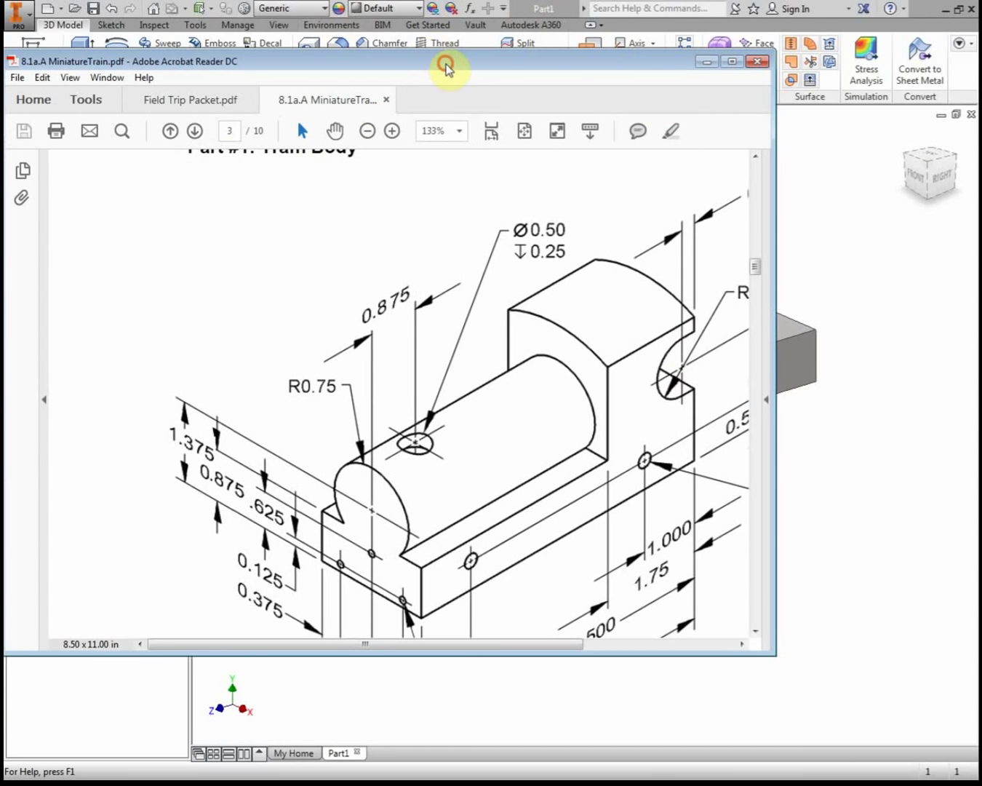
left_click_drag(444, 64, 123, 57)
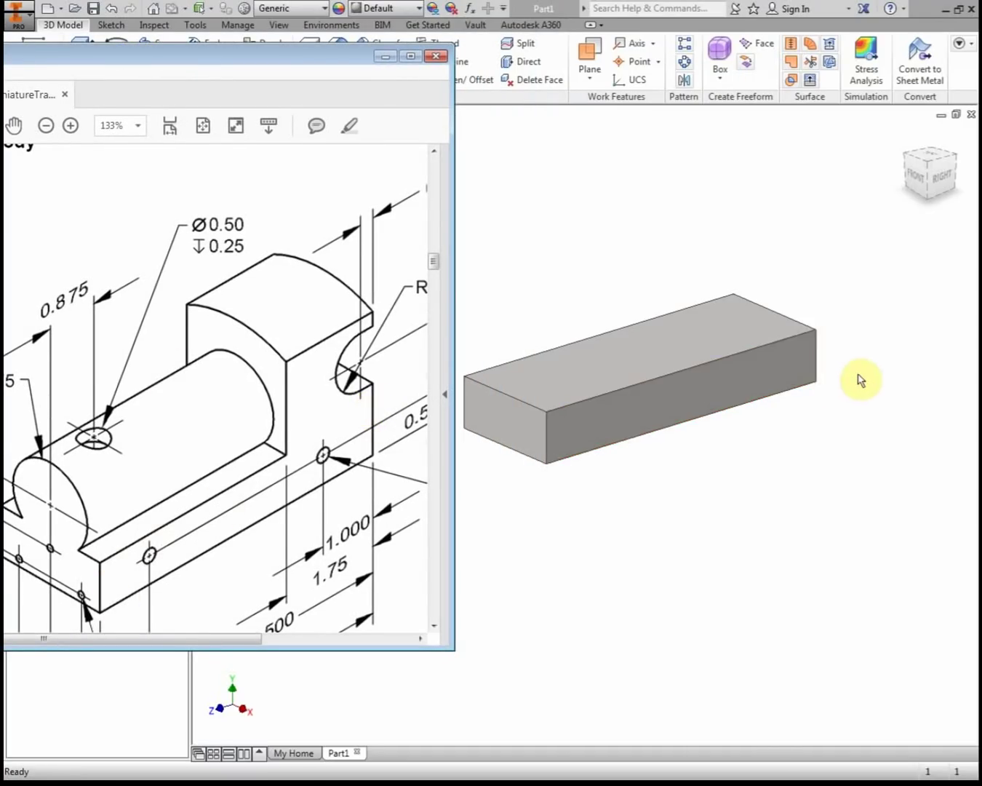
left_click_drag(294, 54, 2, 56)
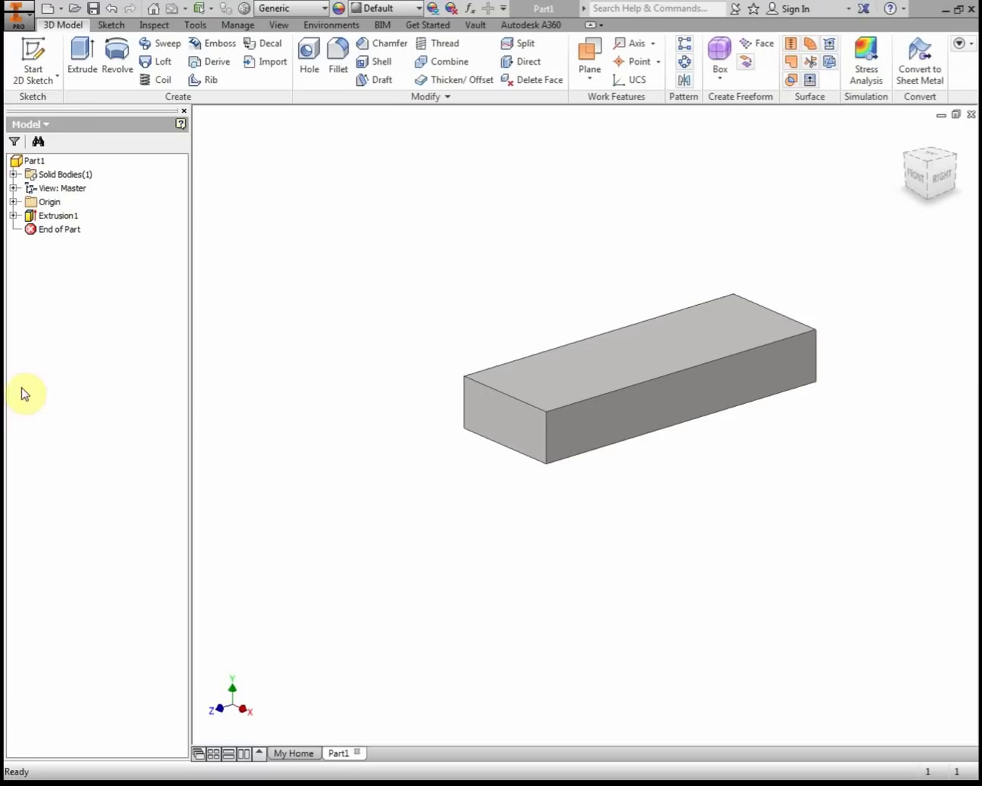
left_click(33, 64)
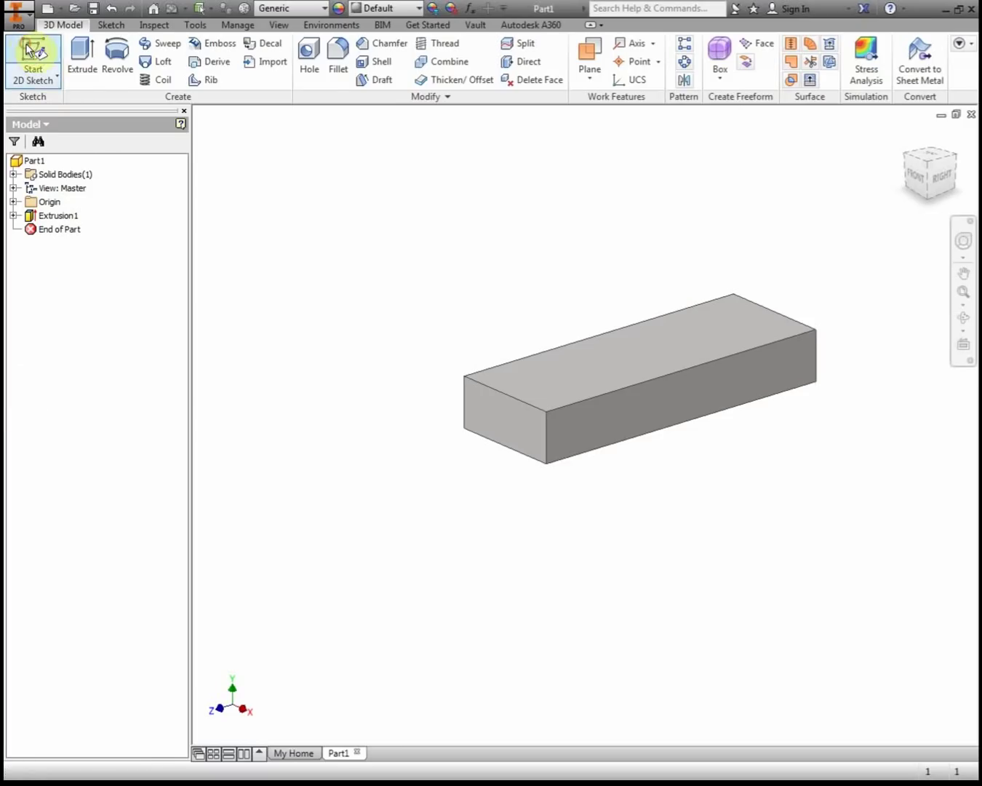
left_click(751, 334)
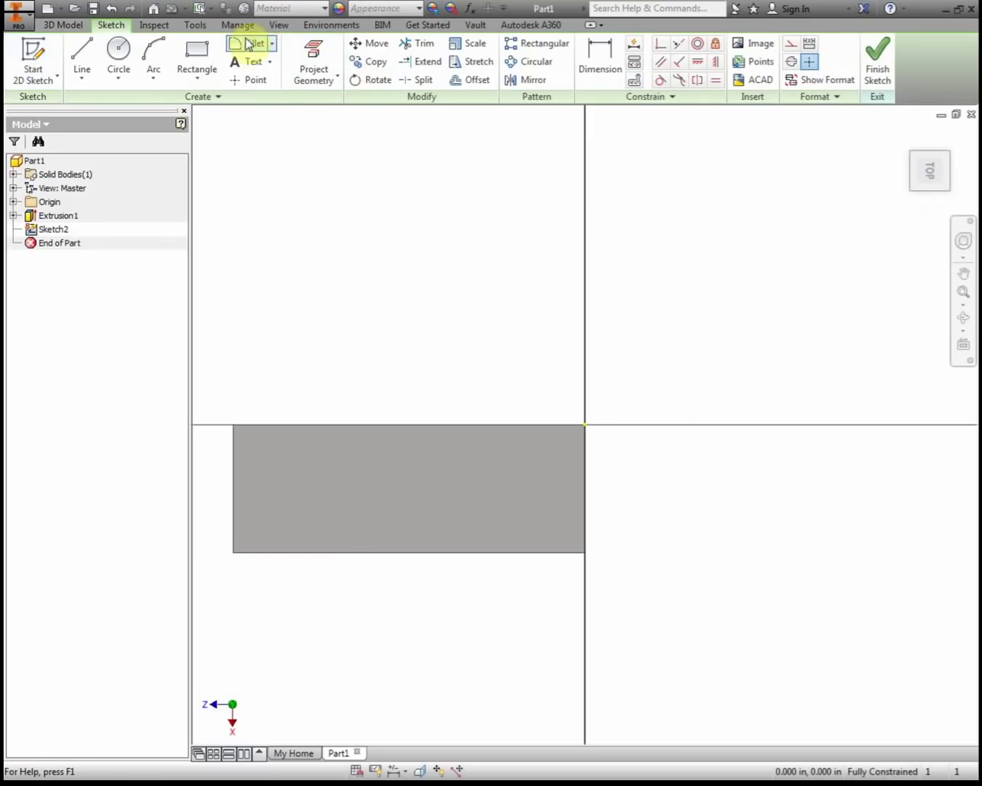
left_click(197, 59)
left_click(585, 425)
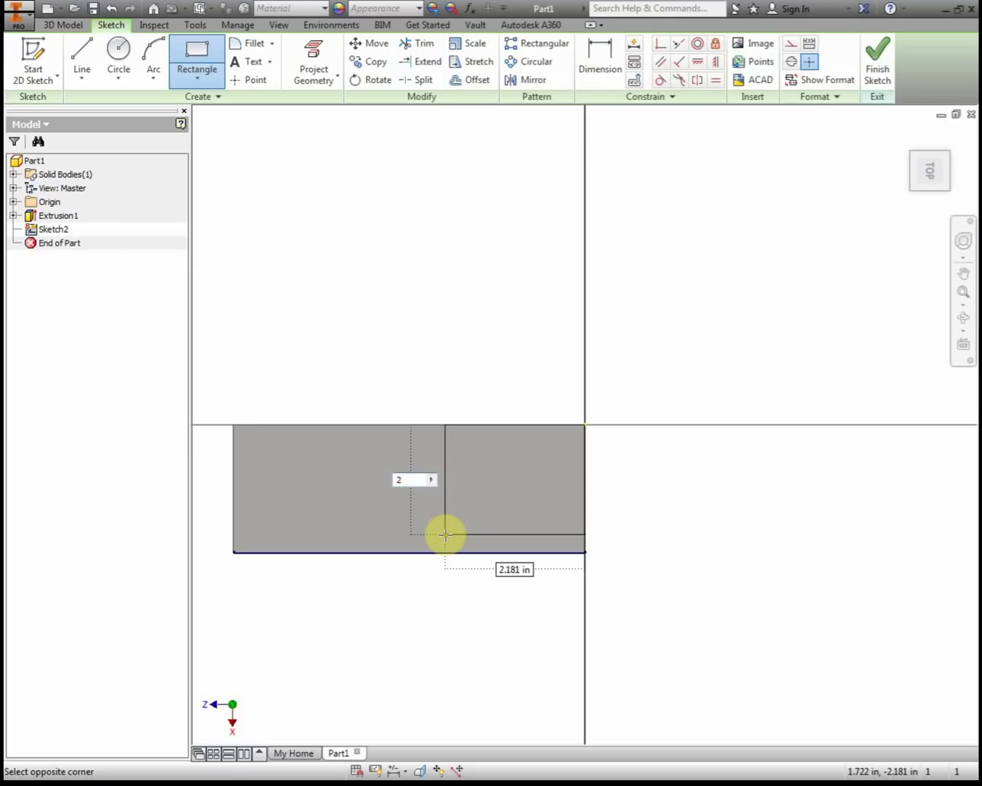
key("Tab")
type("1.75")
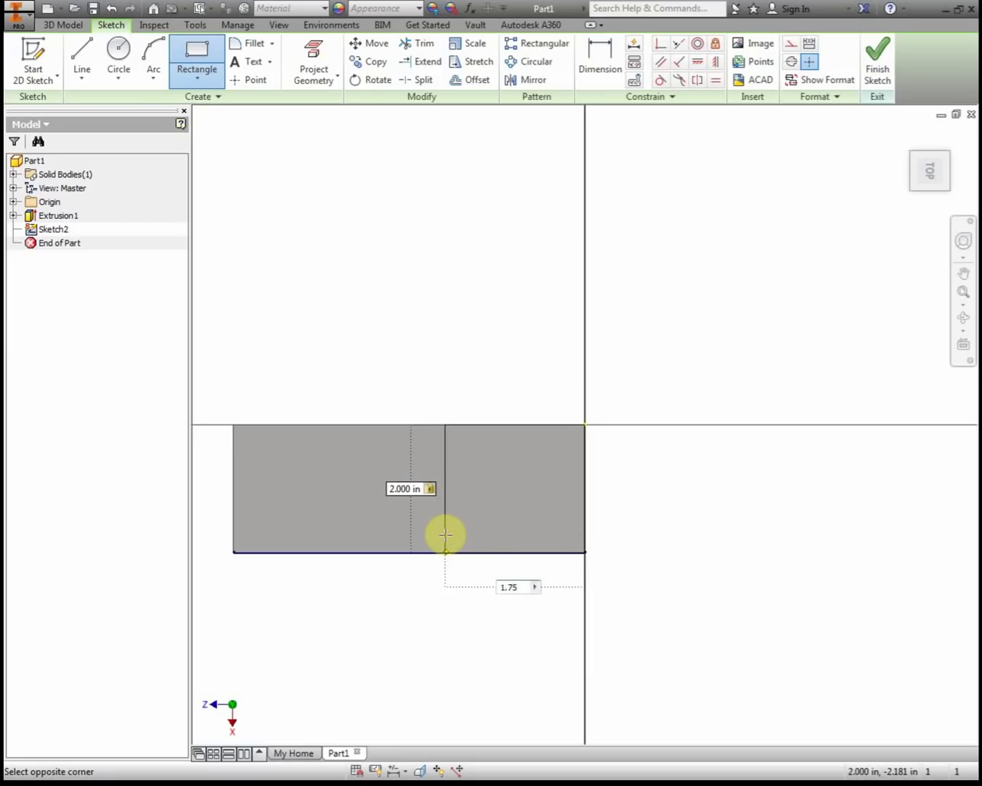
key("Return")
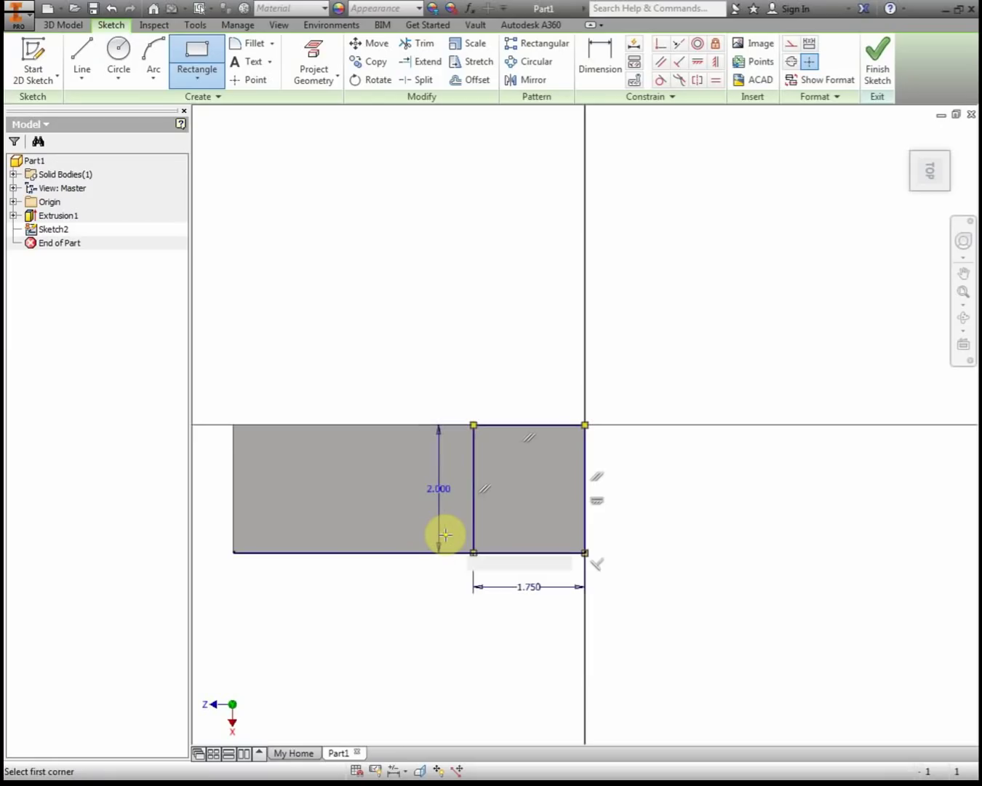
Step: Start extruding the cab rectangle as a join and look up the roof arc's radius in the rear-view PDF drawing
key("e")
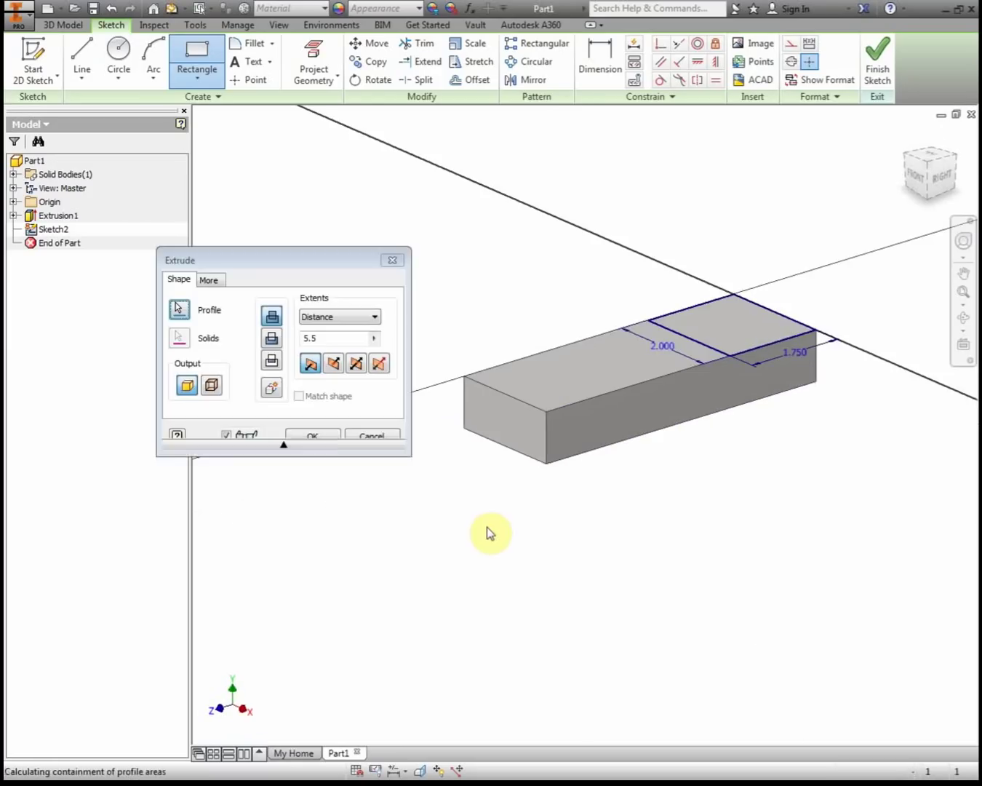
scroll(549, 527, "up", 5)
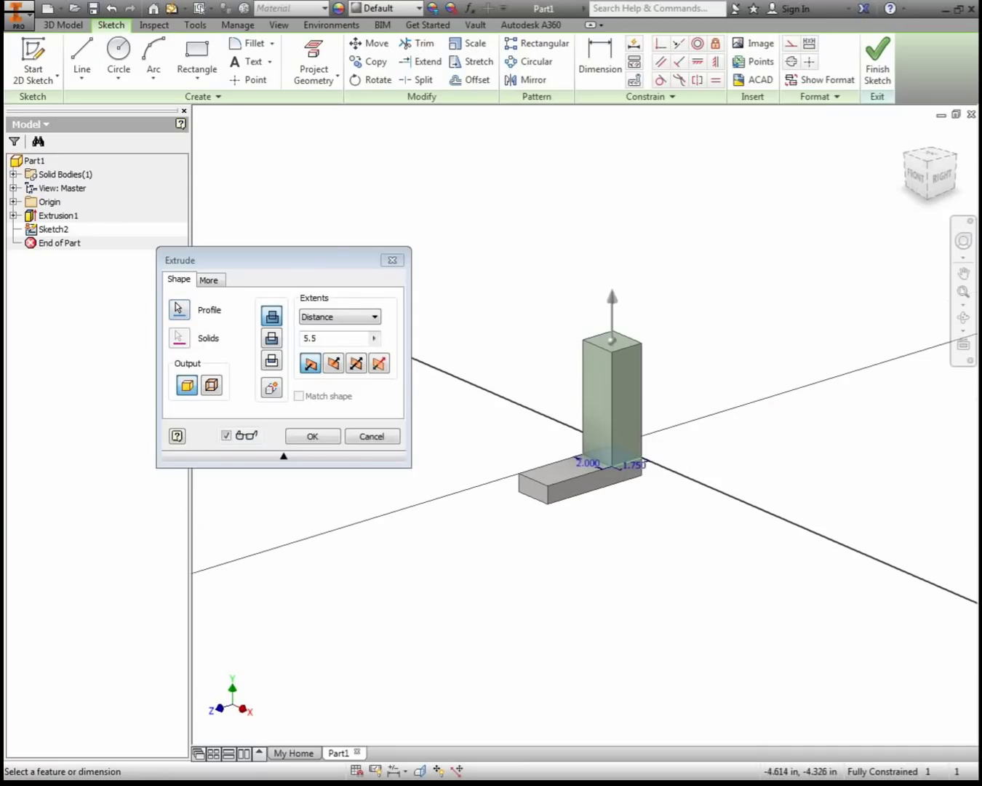
mouse_move(3, 175)
left_mouse_down()
mouse_move(188, 170)
mouse_move(119, 49)
left_mouse_up()
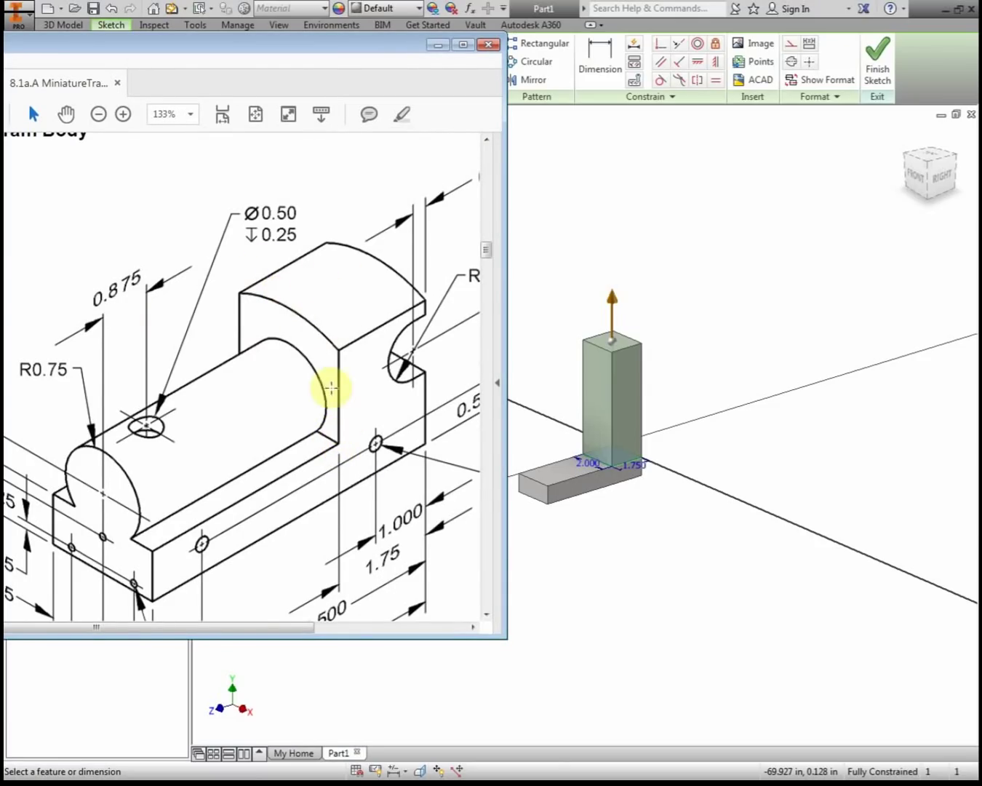
scroll(336, 407, "down", 15)
scroll(334, 428, "up", 1)
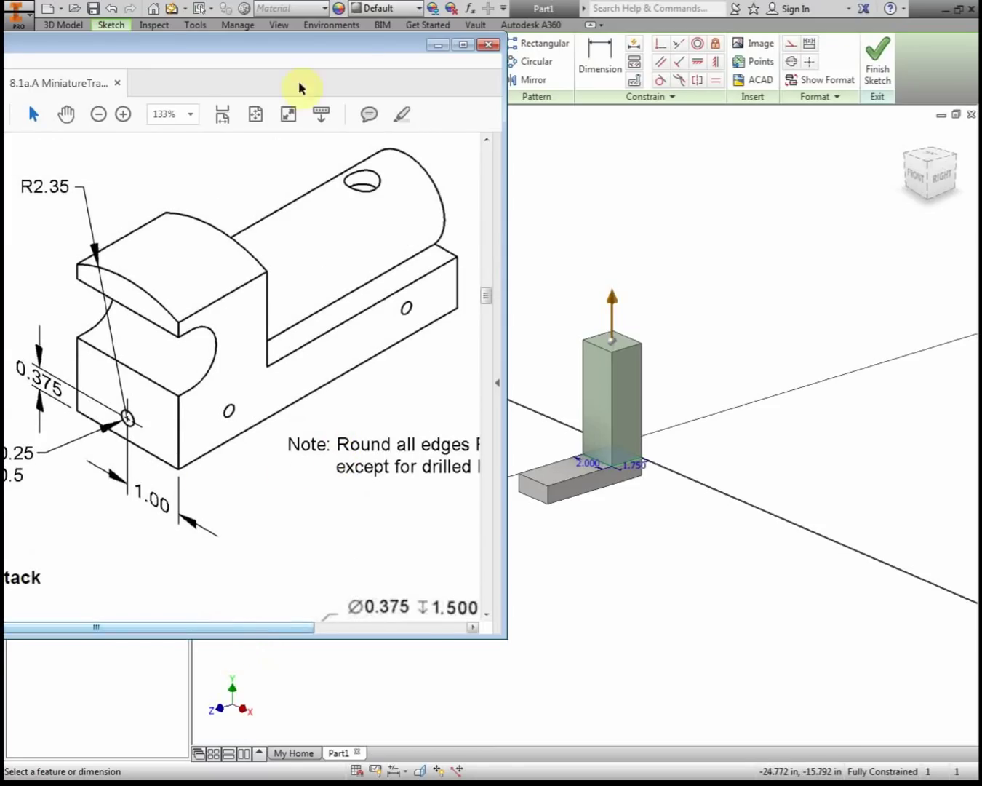
left_click_drag(329, 42, 393, 55)
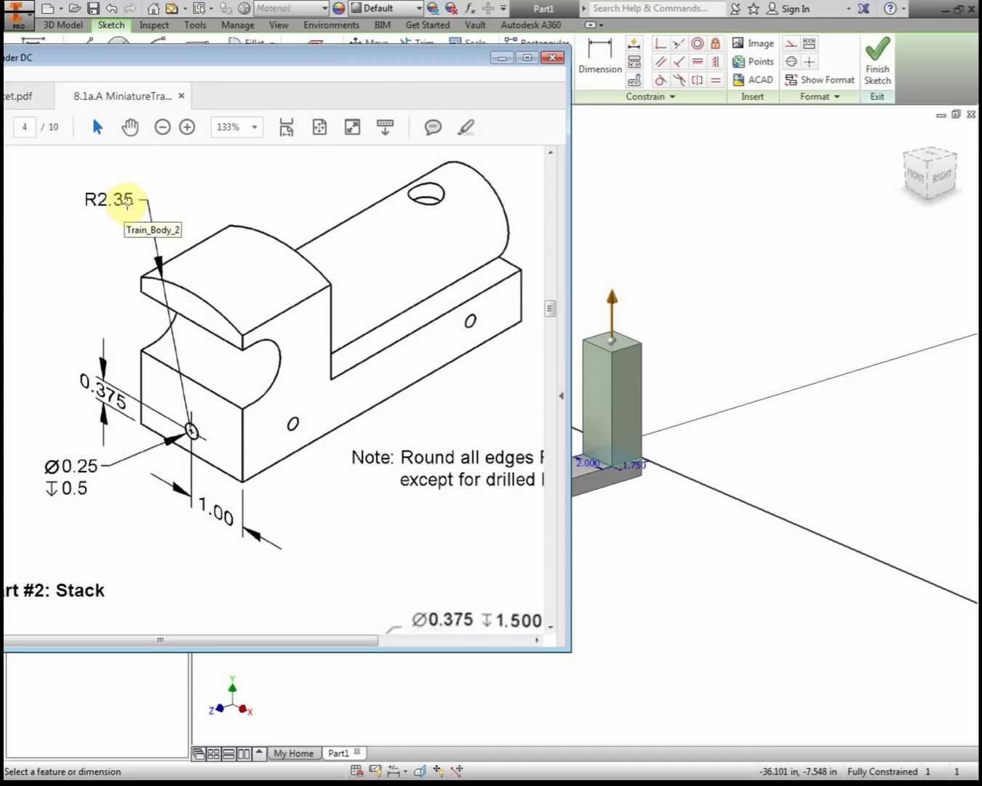
left_click_drag(330, 64, 0, 80)
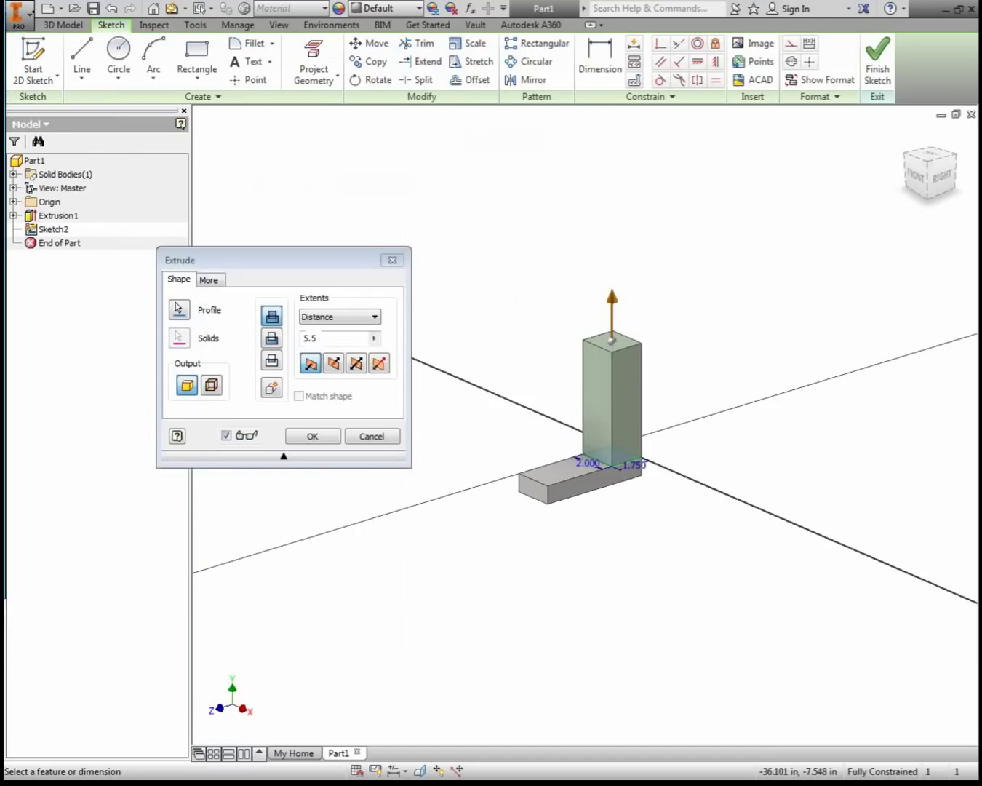
Step: Set the cab extrusion distance to 2.35+.375-0.875 in and create the block
left_click(331, 338)
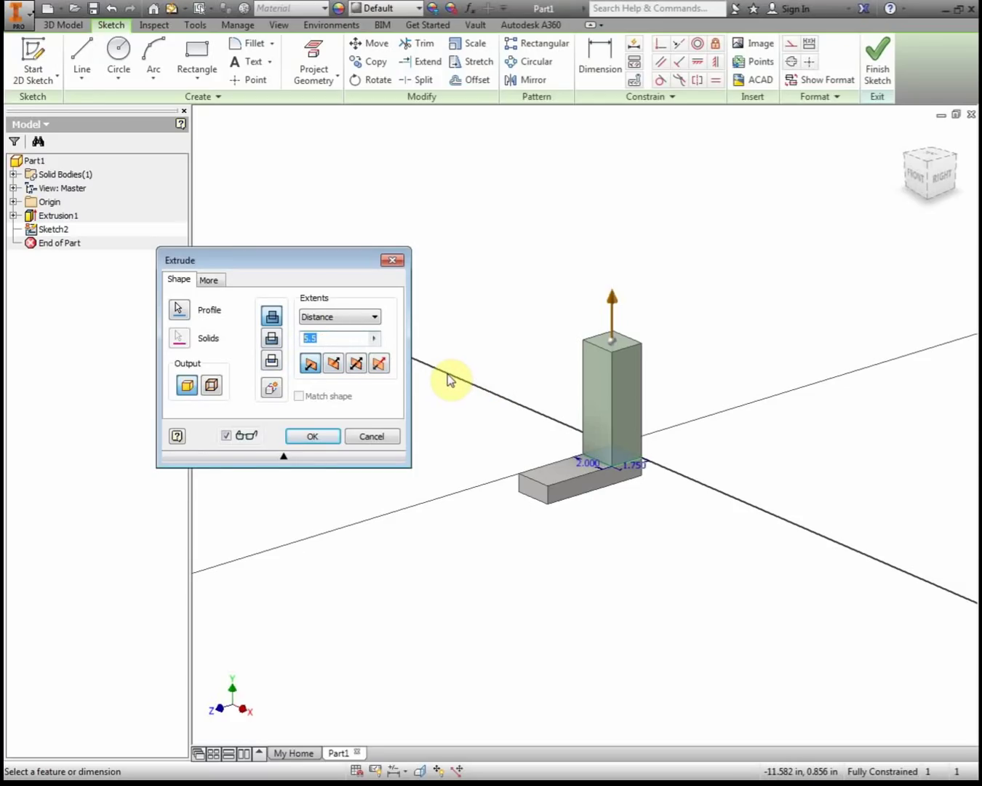
type("2.35")
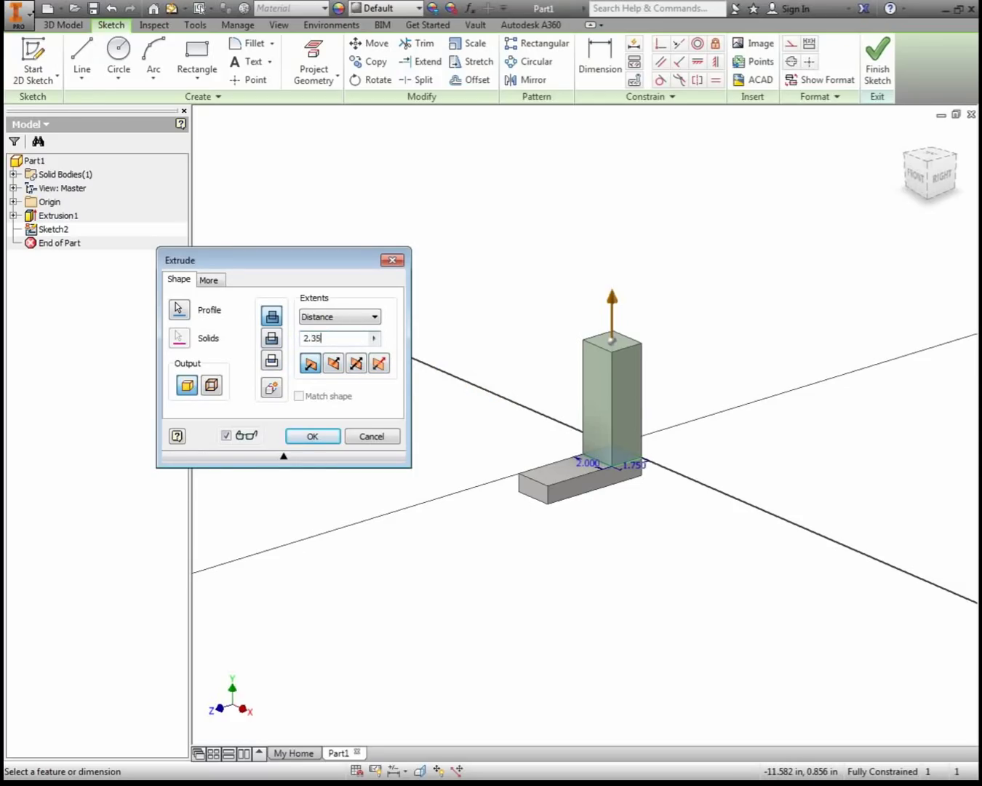
type("0.37")
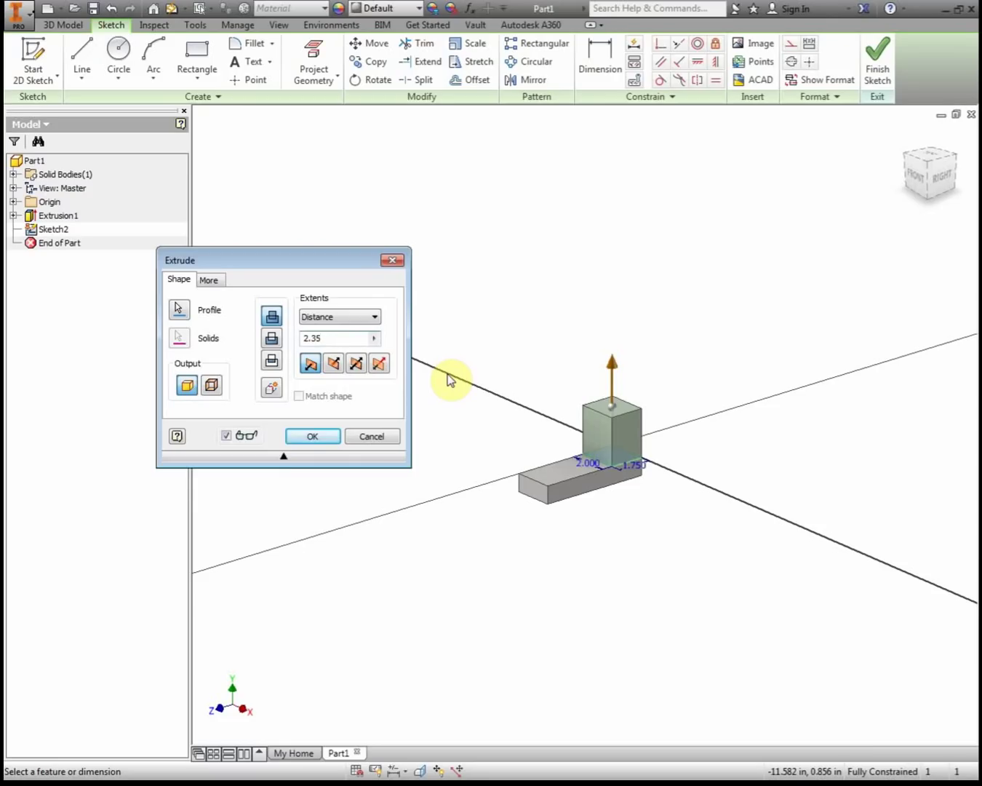
type("+.37")
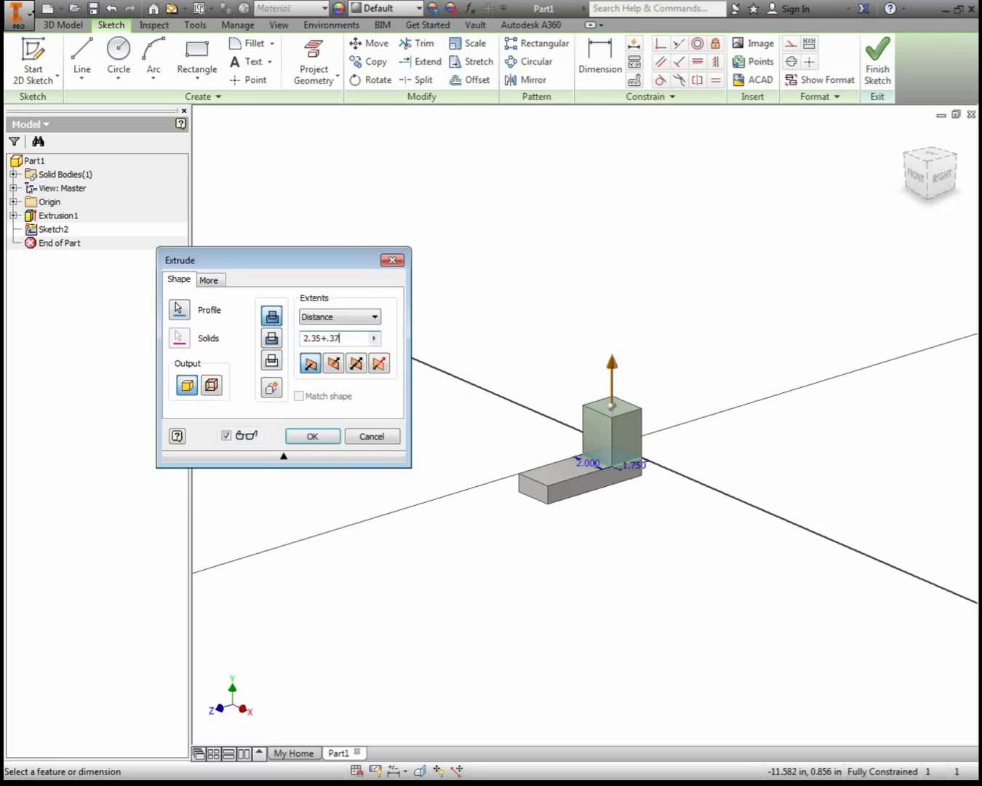
type("5")
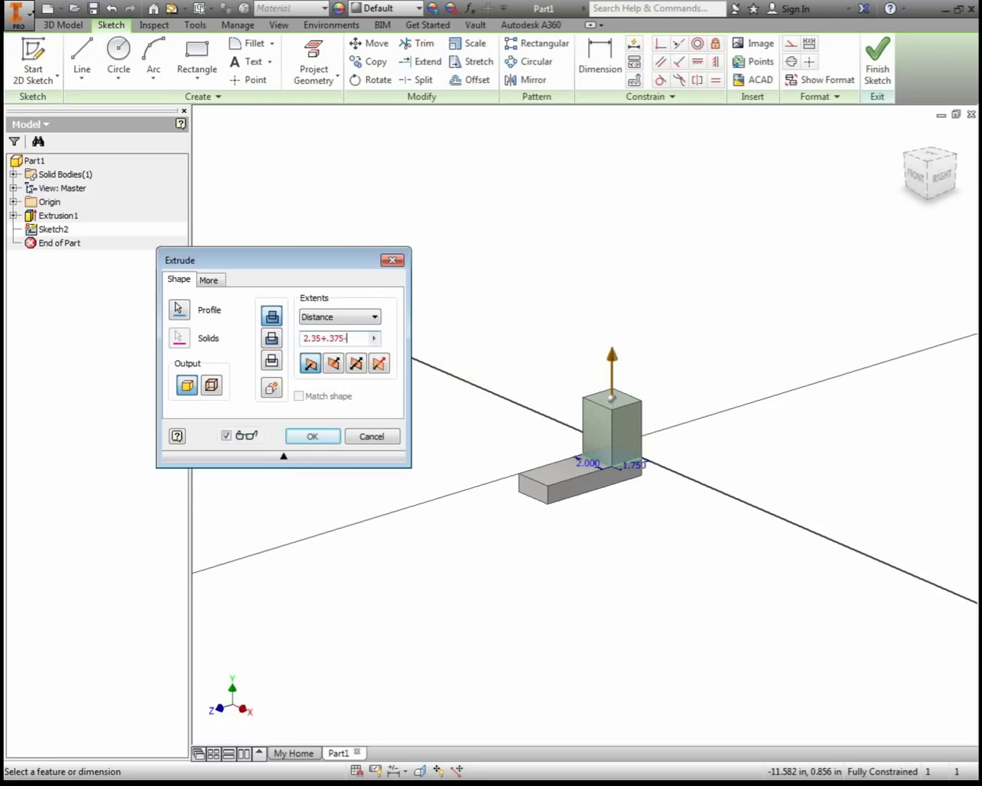
type("-")
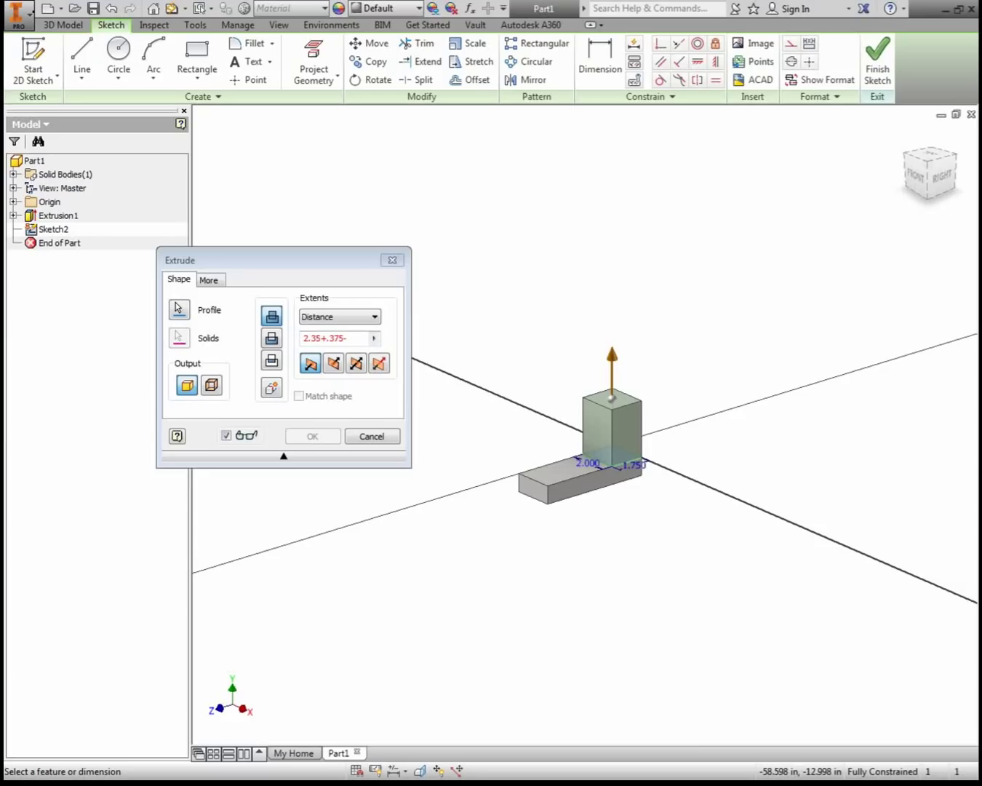
left_click(359, 337)
type("0")
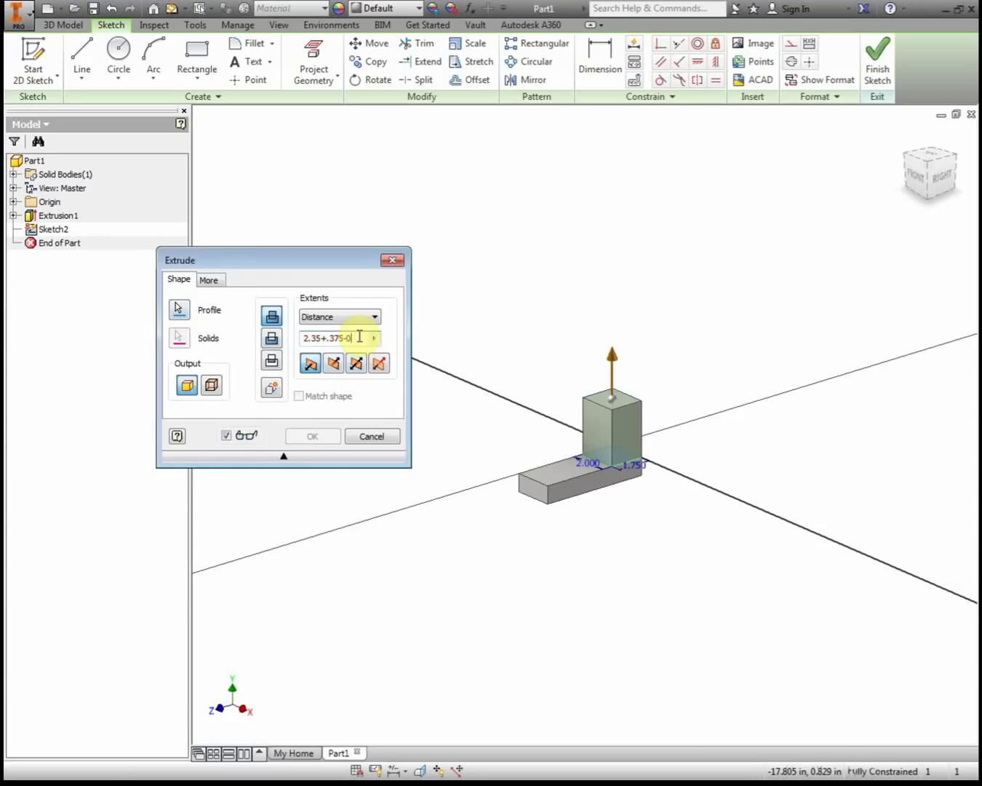
type(".37")
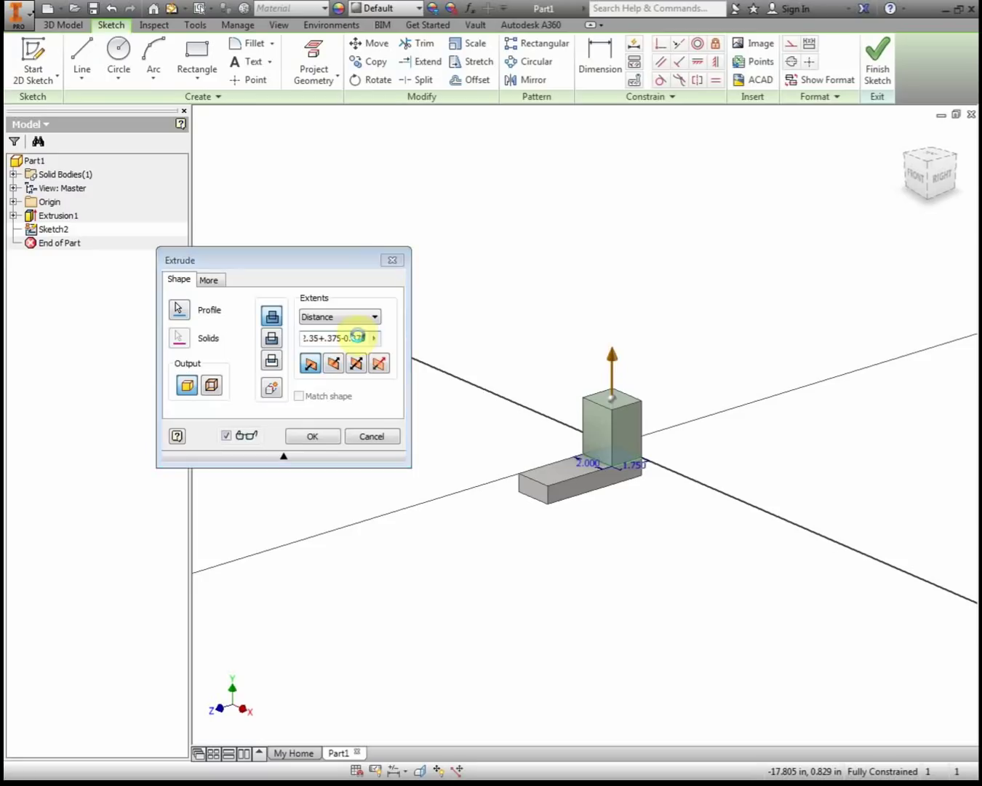
key("Return")
Step: Compare the extruded cab block with the front isometric view of the train body in the PDF drawing
mouse_move(0, 138)
left_mouse_down()
mouse_move(62, 133)
mouse_move(272, 80)
left_mouse_up()
scroll(674, 437, "up", 1)
left_click(662, 398)
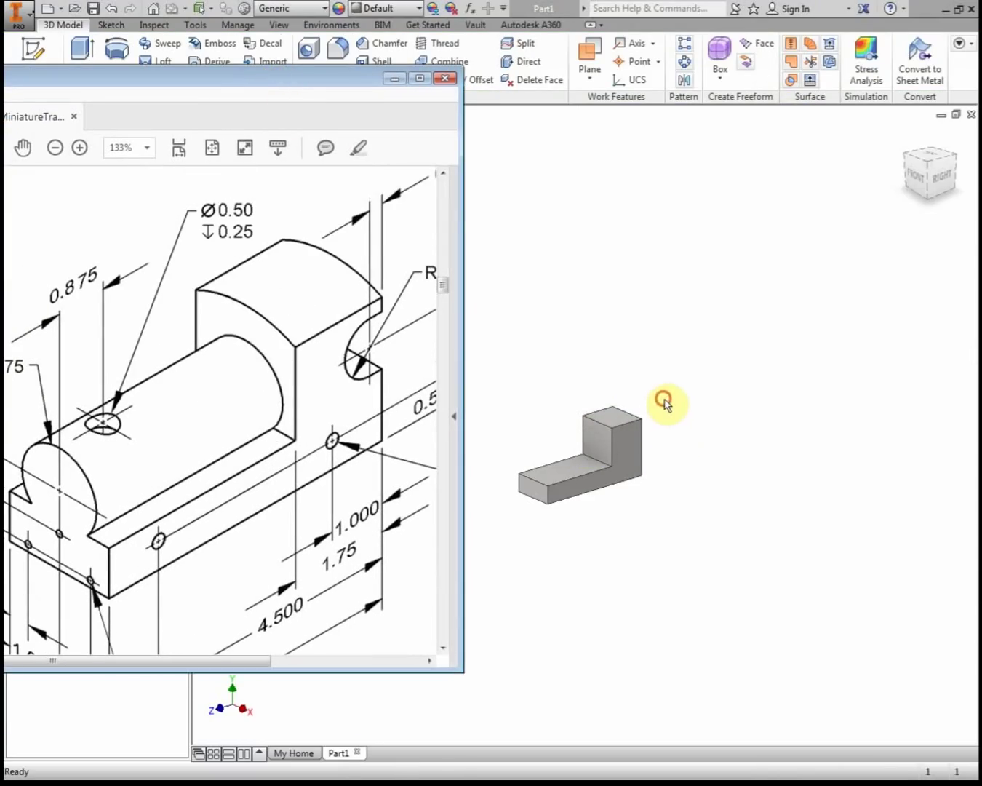
scroll(663, 392, "down", 5)
mouse_move(662, 392)
middle_mouse_down()
mouse_move(932, 176)
mouse_move(930, 189)
middle_mouse_up()
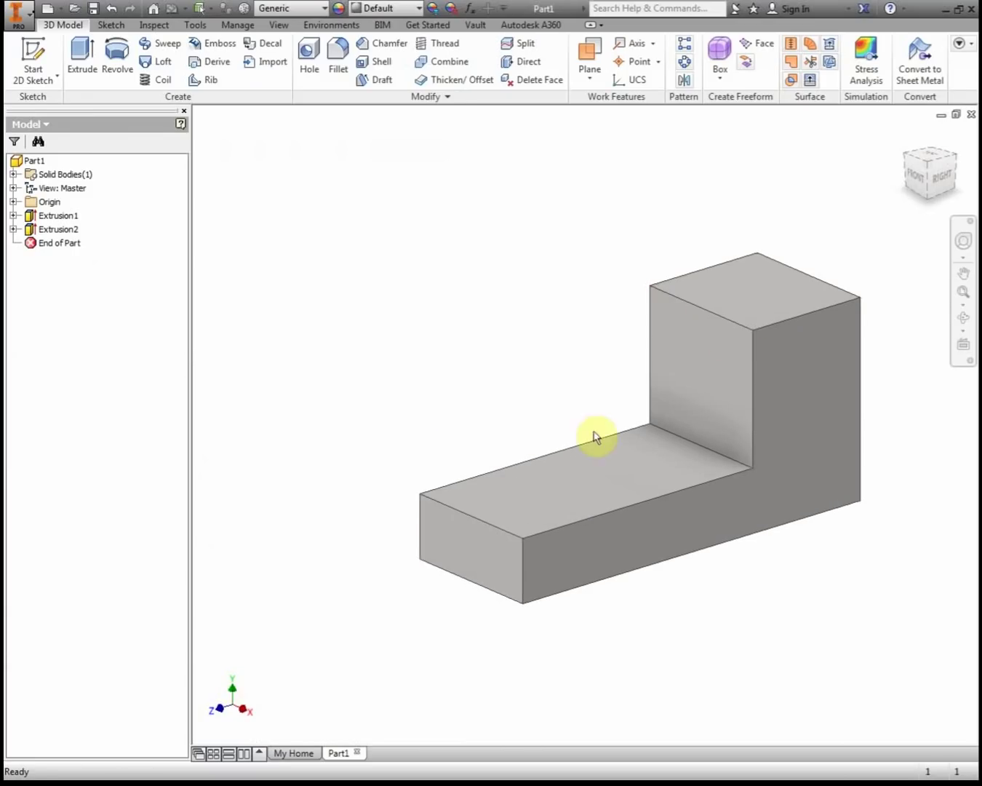
Step: Consult the rear isometric view in the PDF drawing for the roof arc's centre location and radius
left_click(3, 291)
left_click(378, 231)
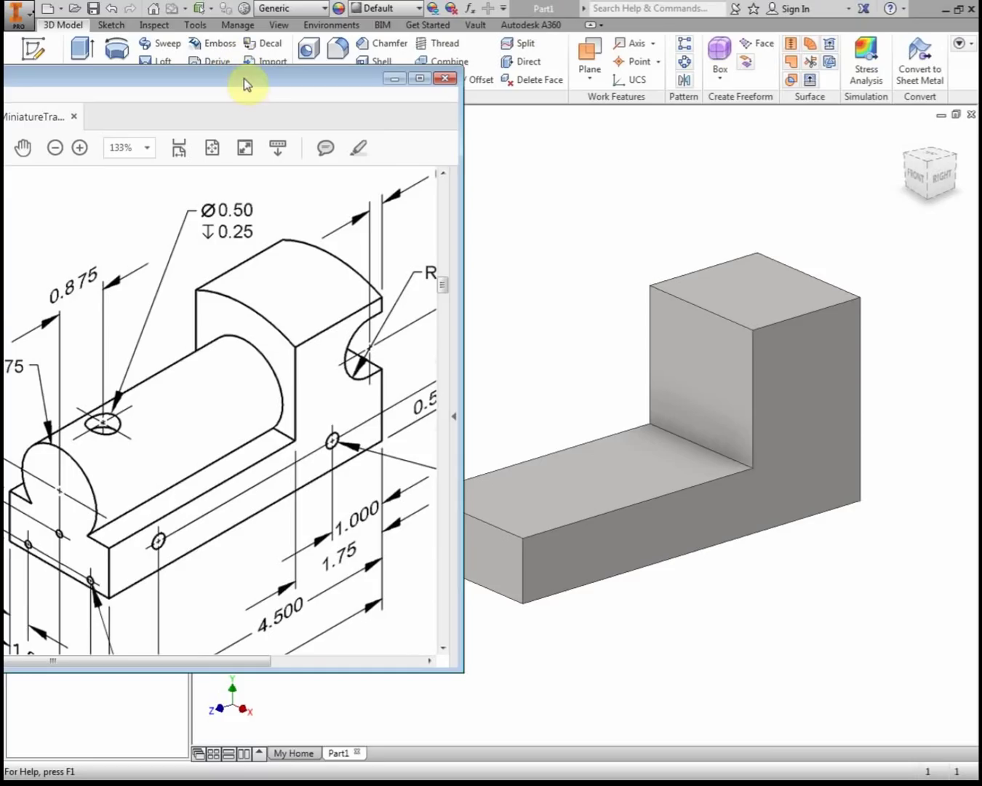
scroll(287, 350, "down", 10)
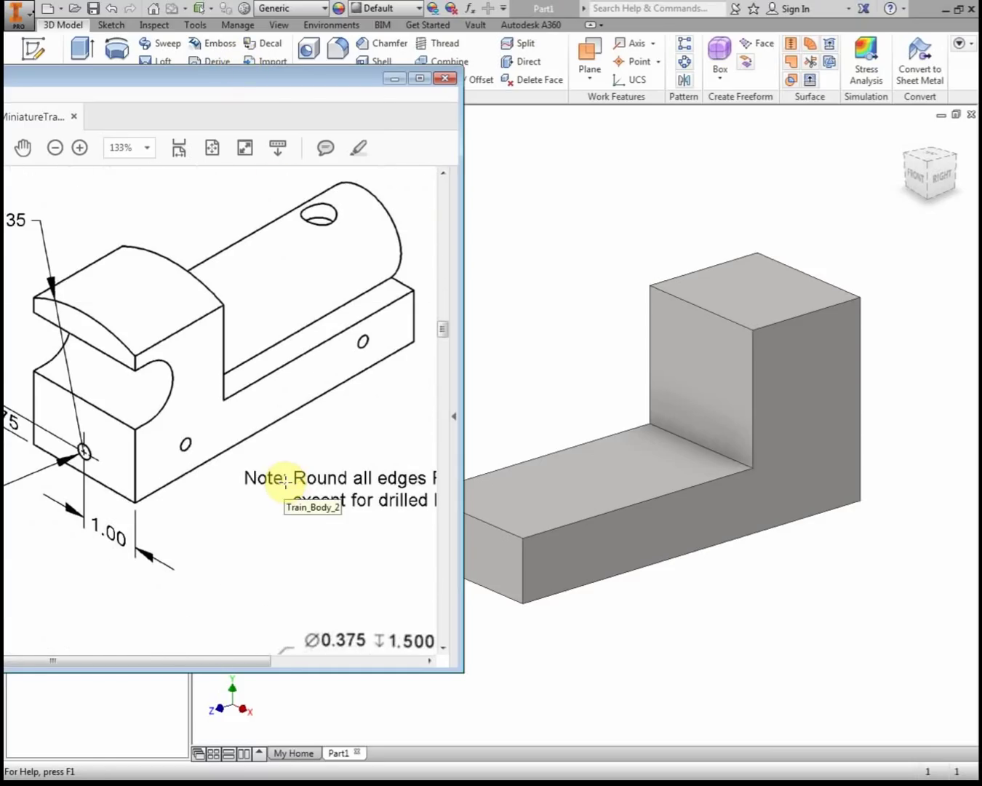
left_click_drag(291, 80, 0, 153)
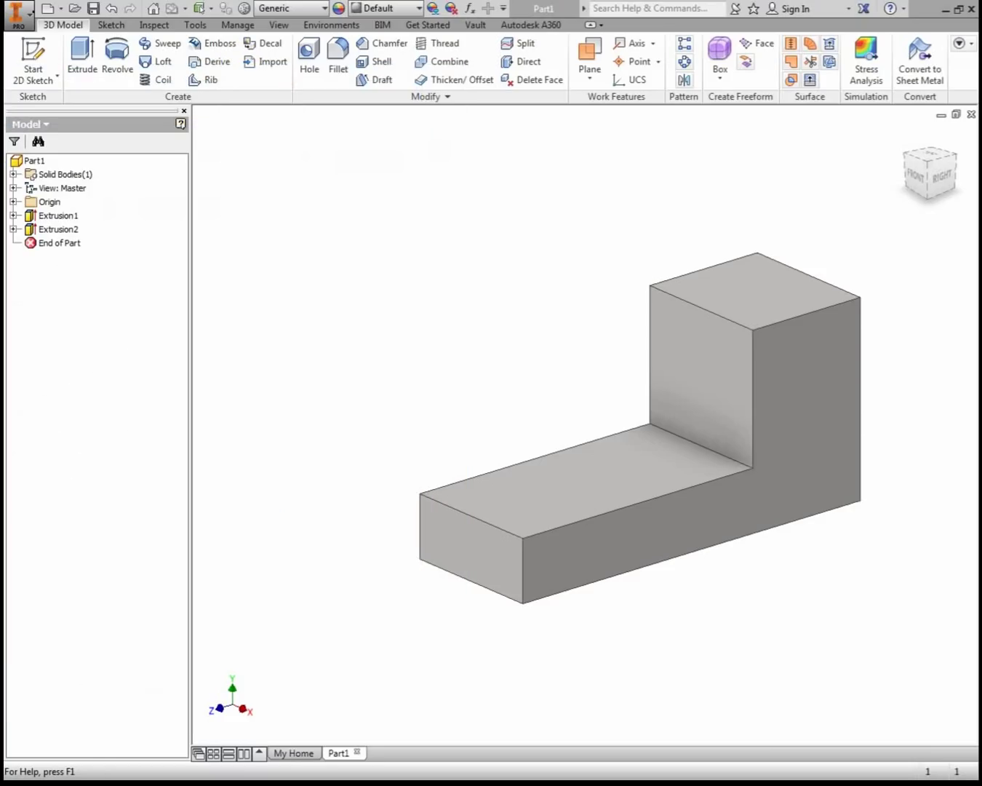
Step: Start a sketch on the cab's rear face and place a point about 0.57 in above its bottom edge, near mid-width
left_click(956, 176)
left_click(950, 177)
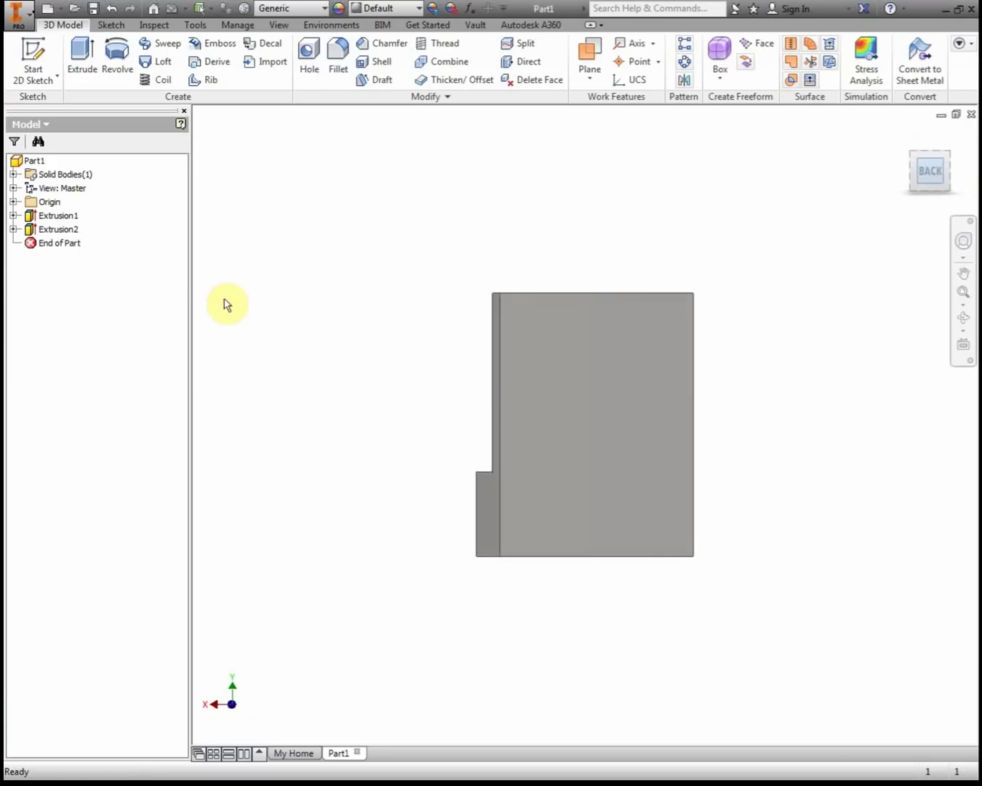
left_click(36, 85)
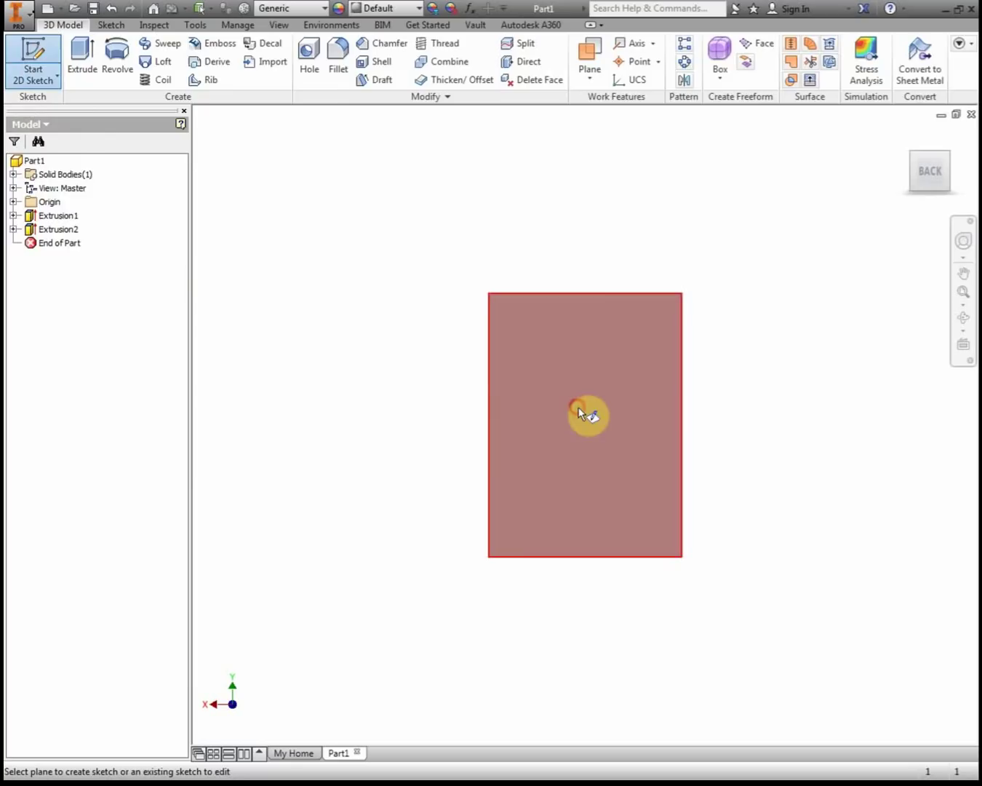
left_click(585, 409)
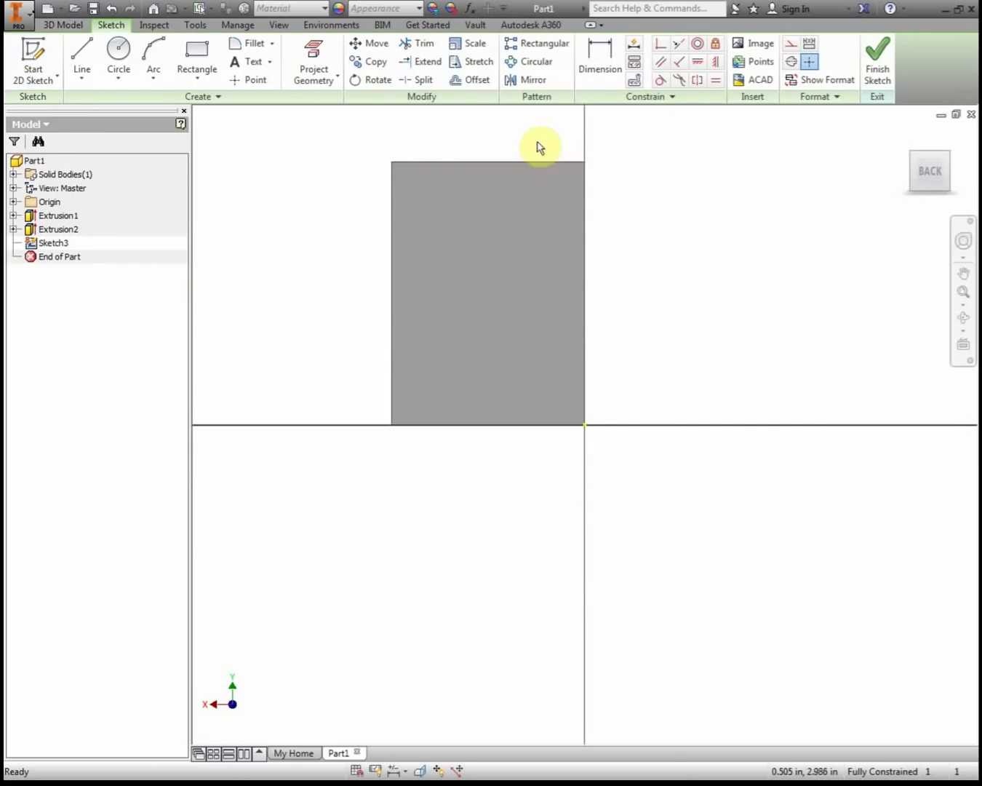
left_click(253, 84)
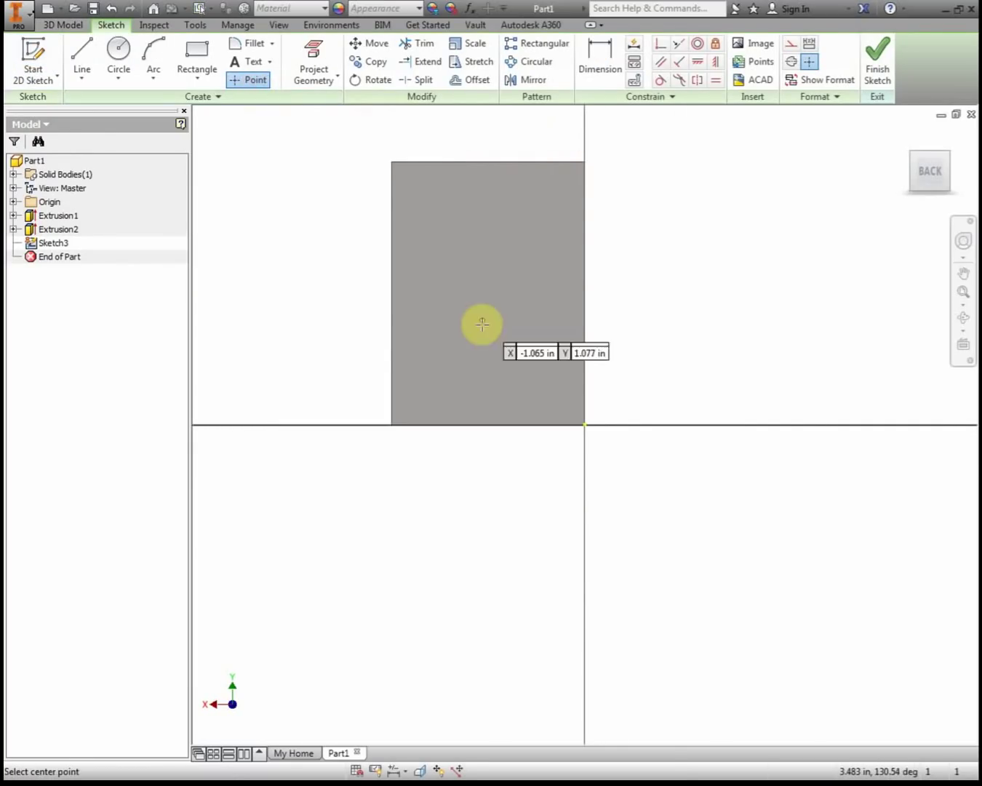
left_click(481, 370)
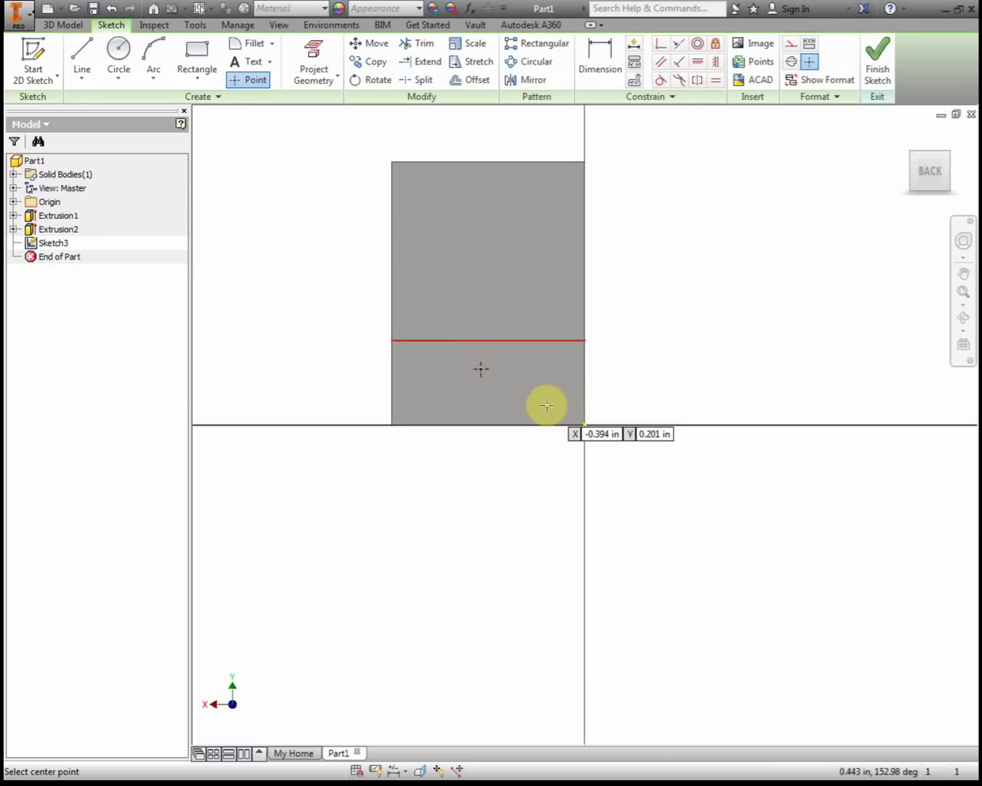
Step: Dimension the sketch point .375 in above the rear face's bottom edge
left_click(608, 84)
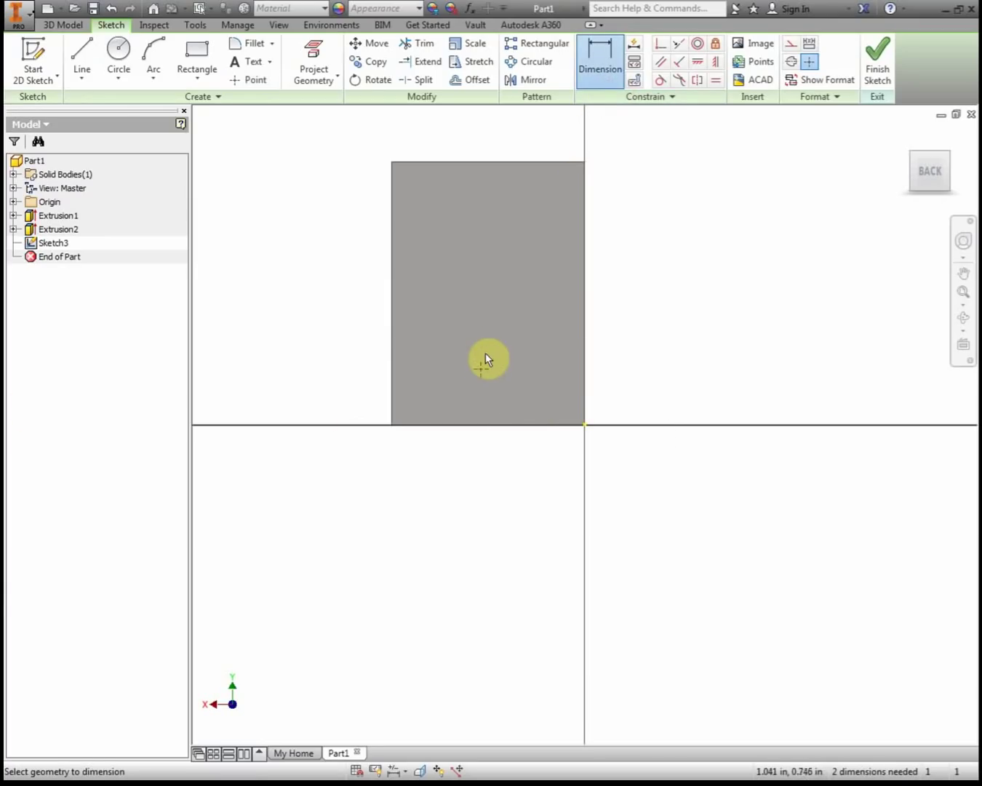
left_click(480, 370)
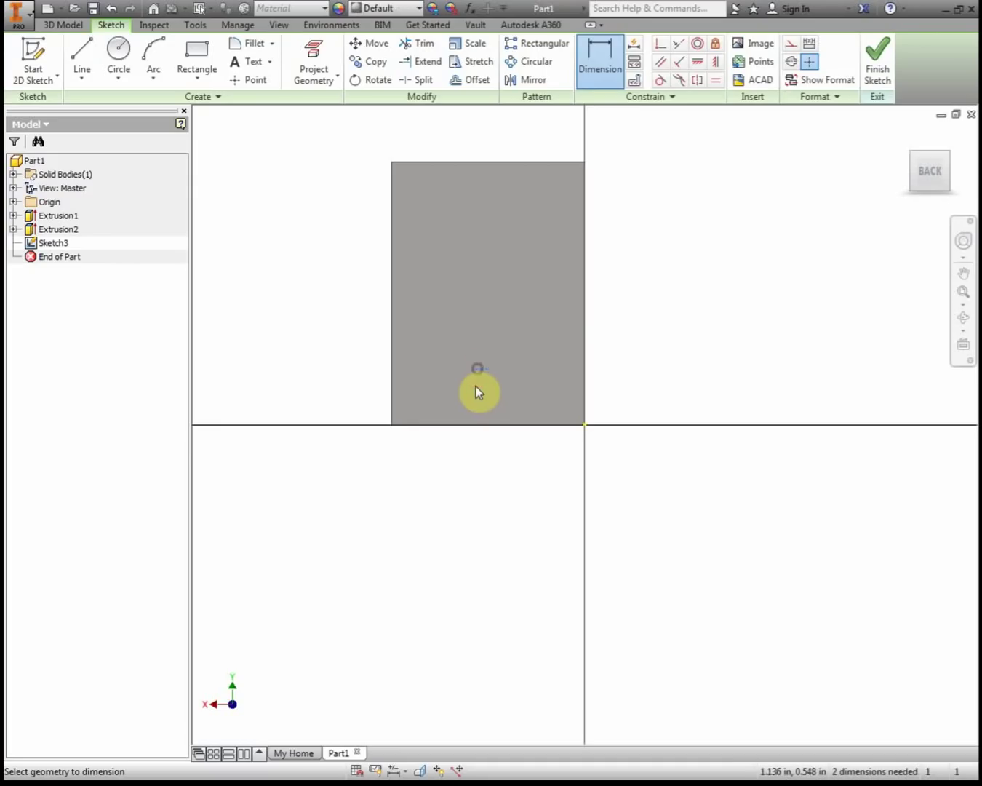
left_click(485, 424)
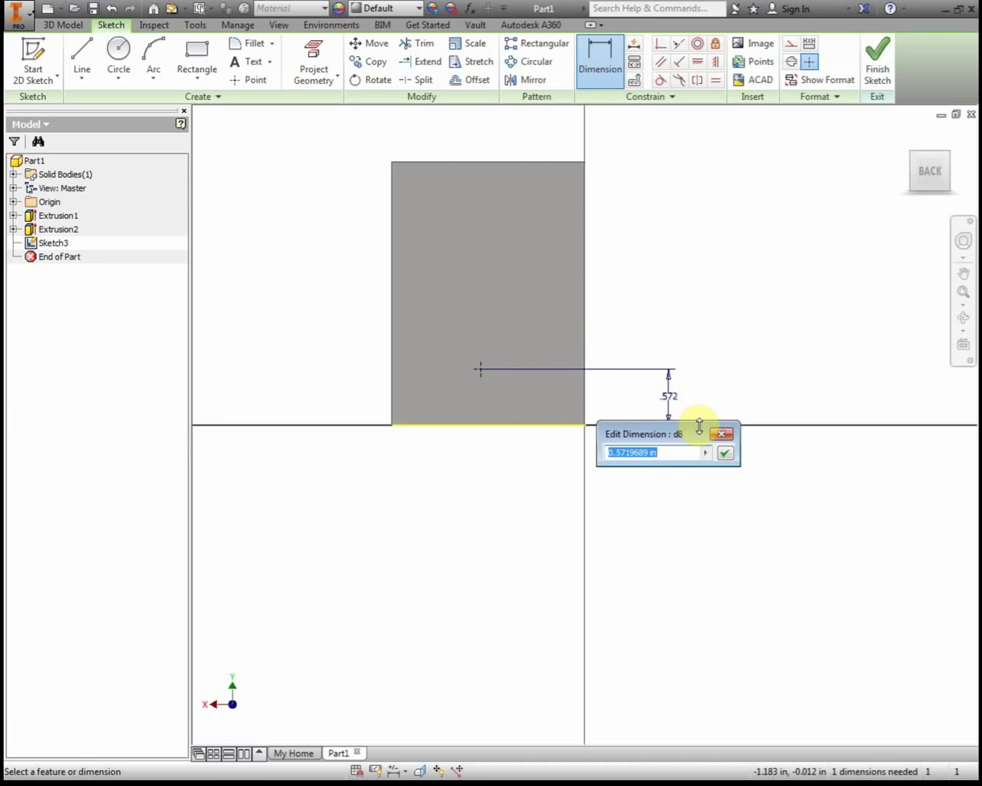
type(".375")
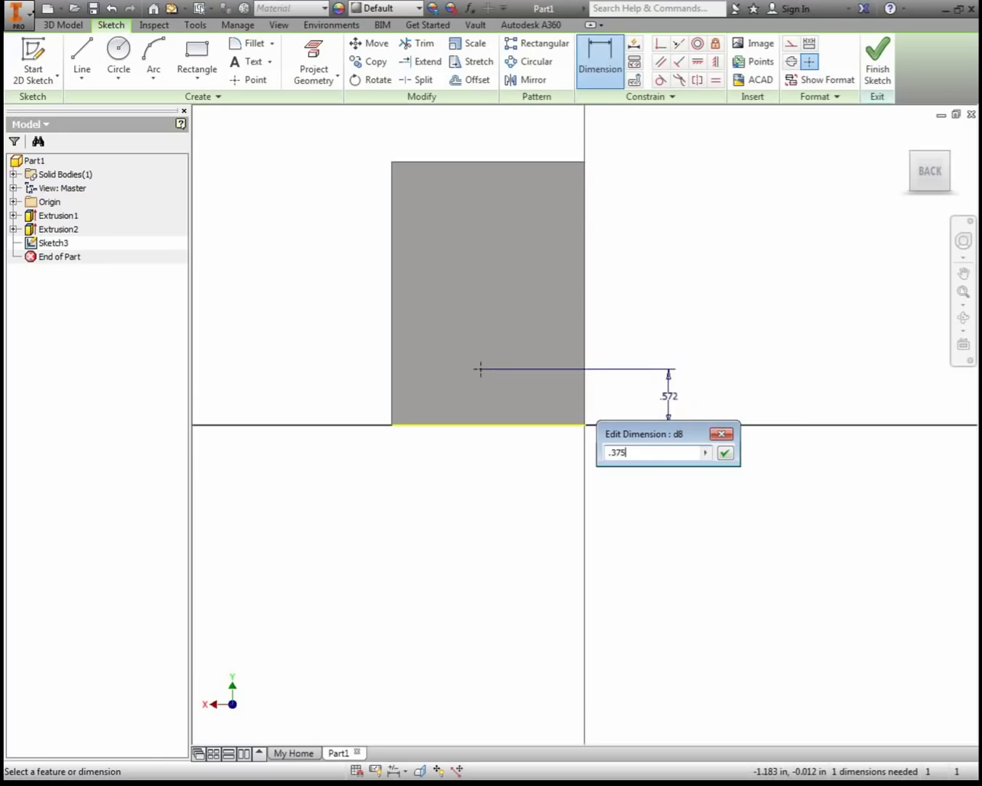
type("+")
key("Return")
left_click(744, 486)
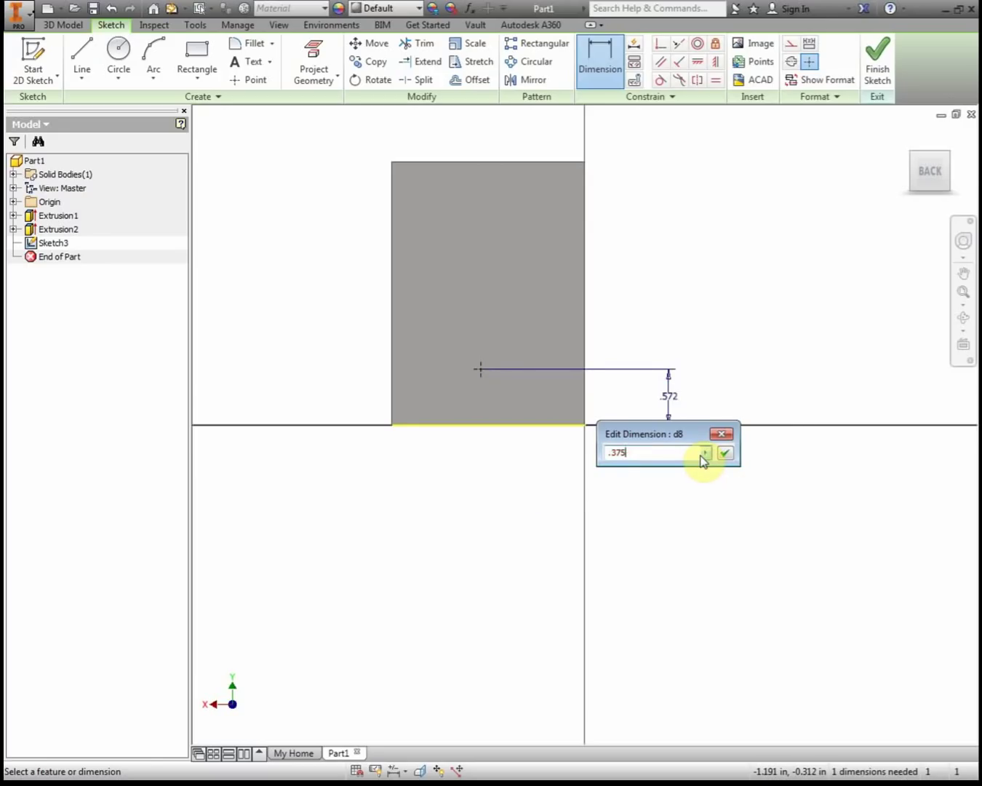
key("Return")
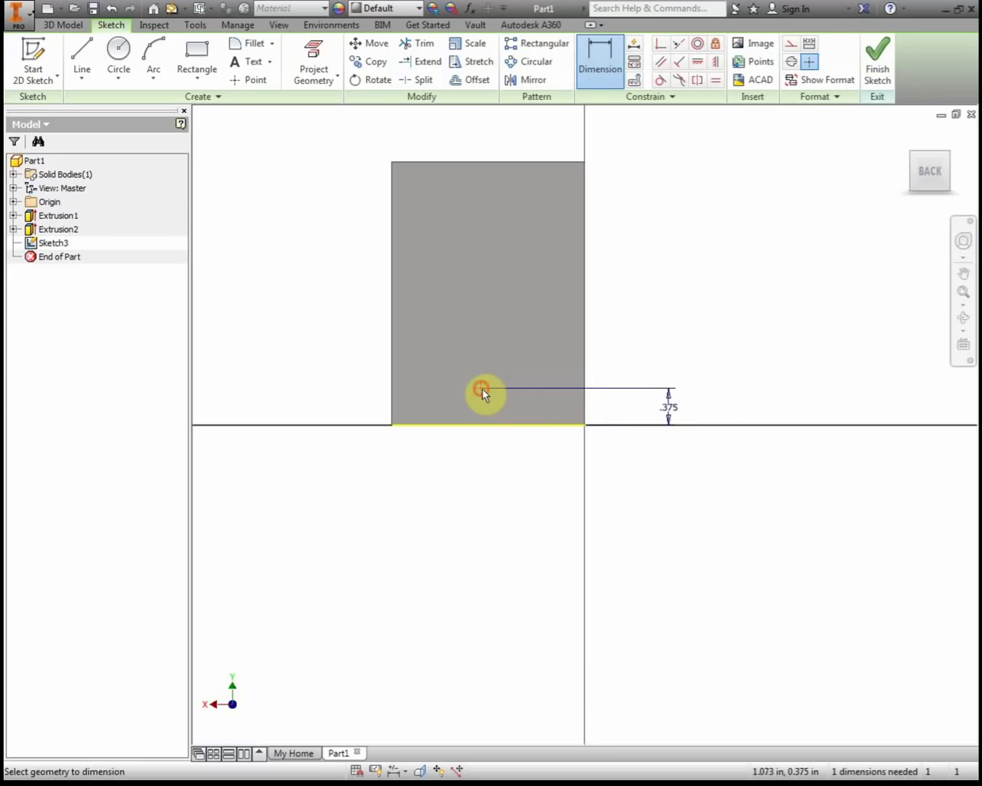
Step: Dimension the sketch point 1 in horizontally from the rear face's vertical side edge
left_click(480, 390)
left_click(392, 393)
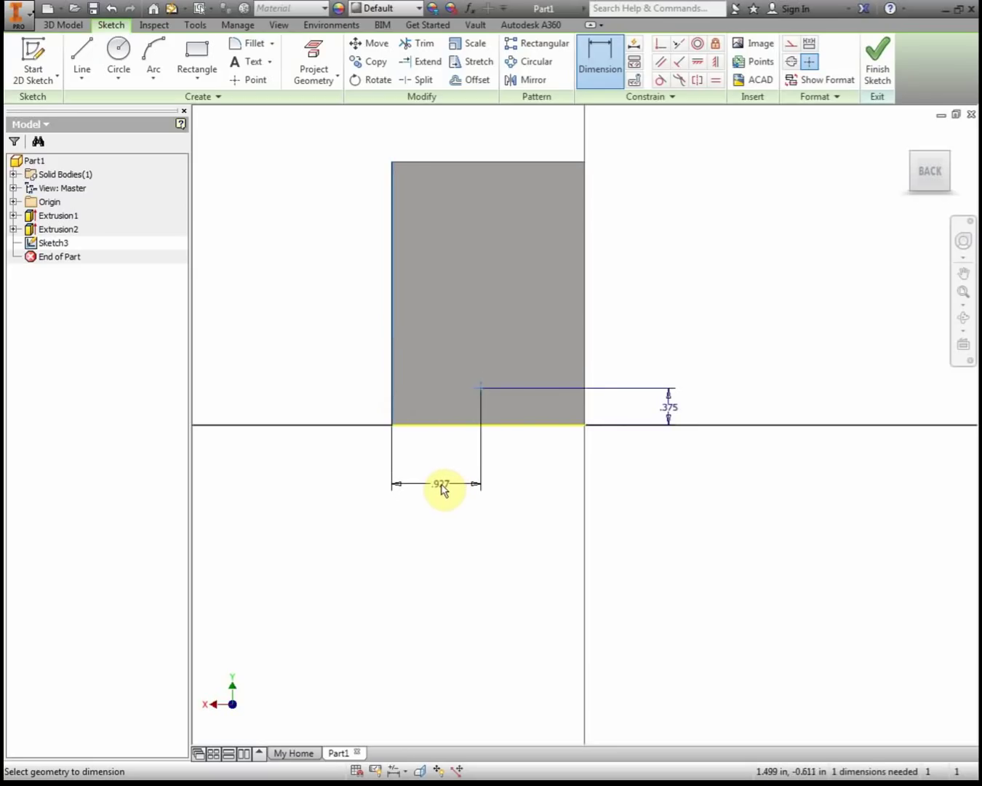
left_click(443, 487)
type("1")
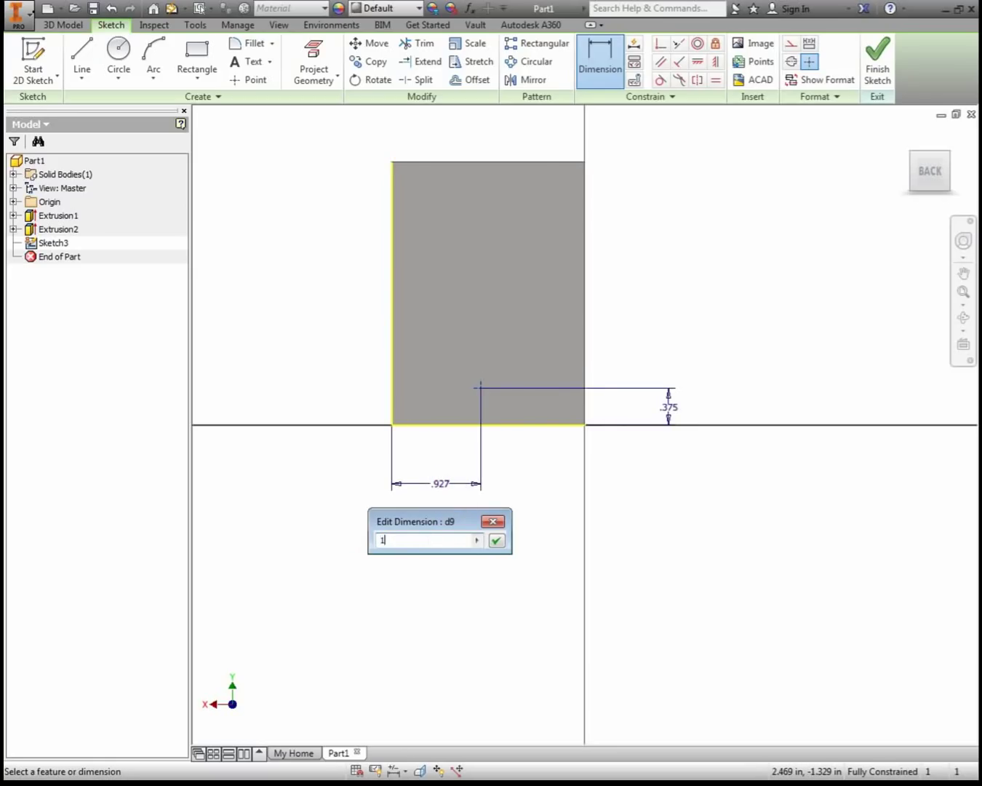
key("Return")
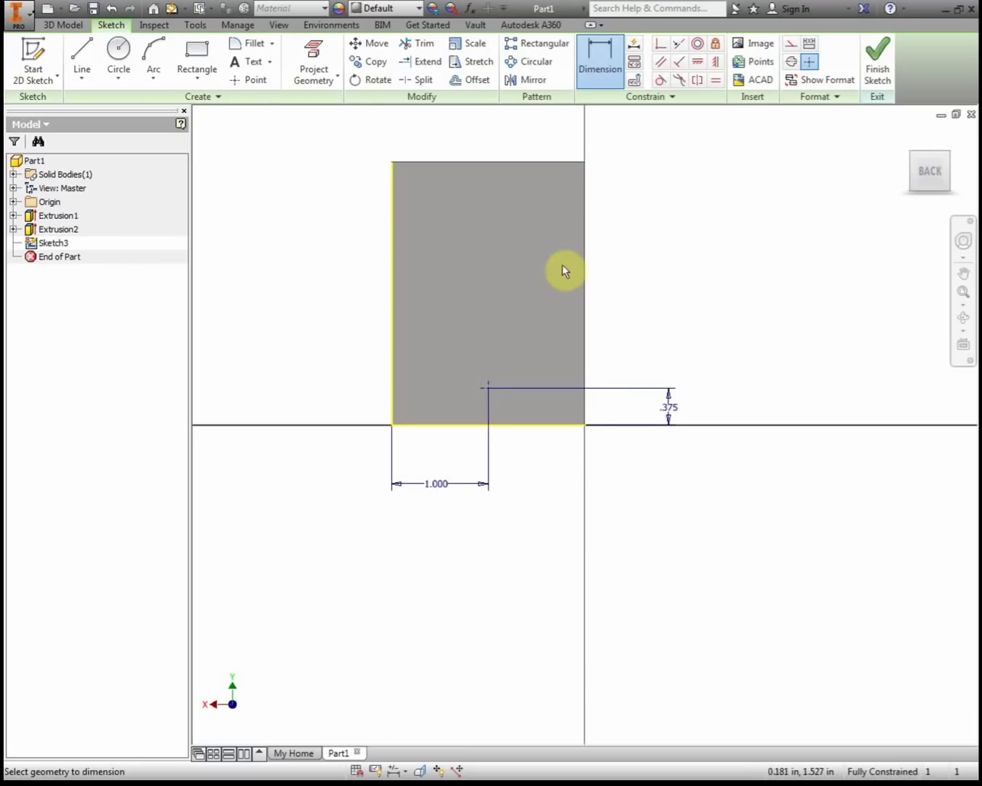
left_click(154, 51)
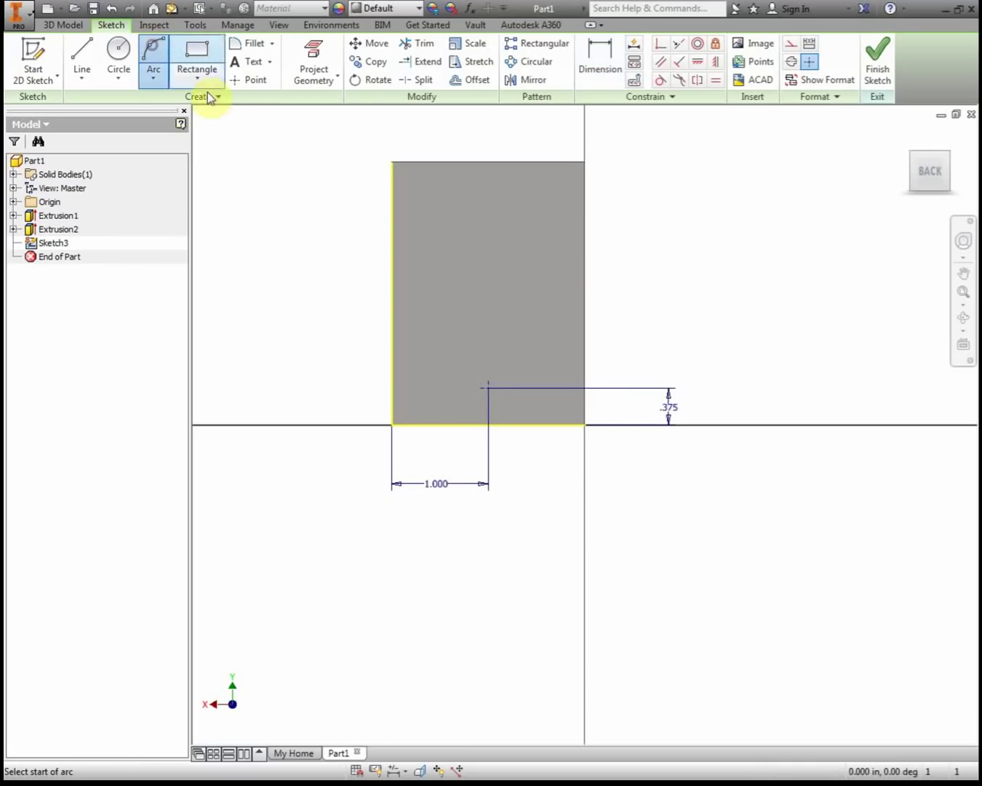
left_click(488, 387)
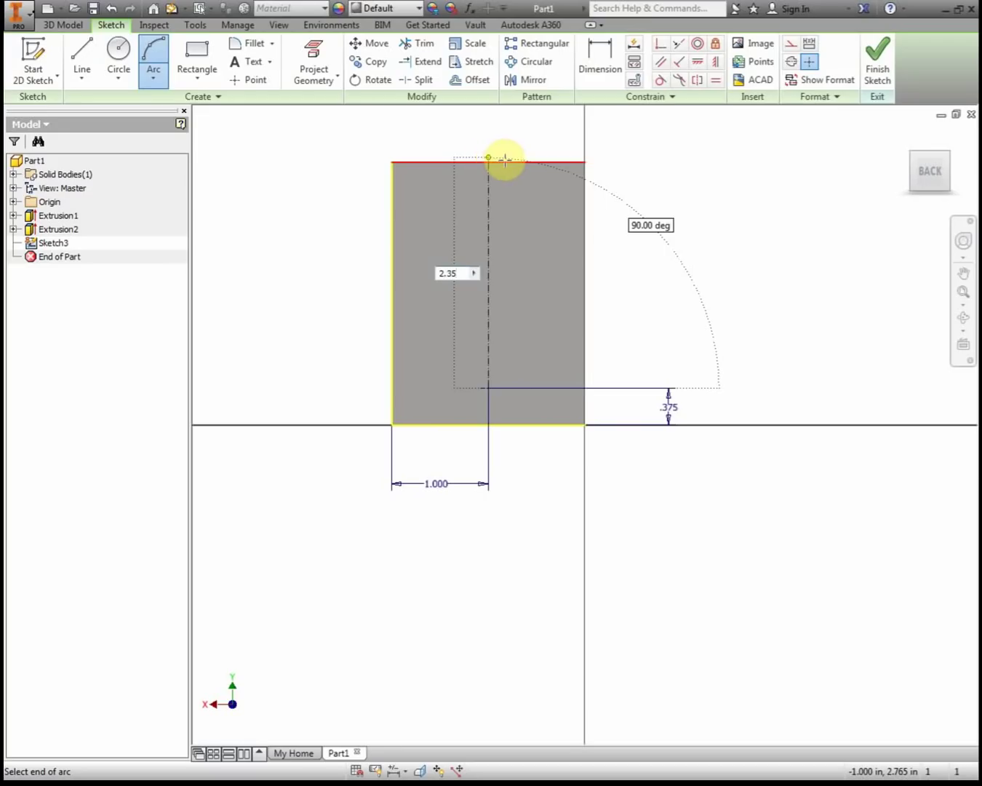
key("Tab")
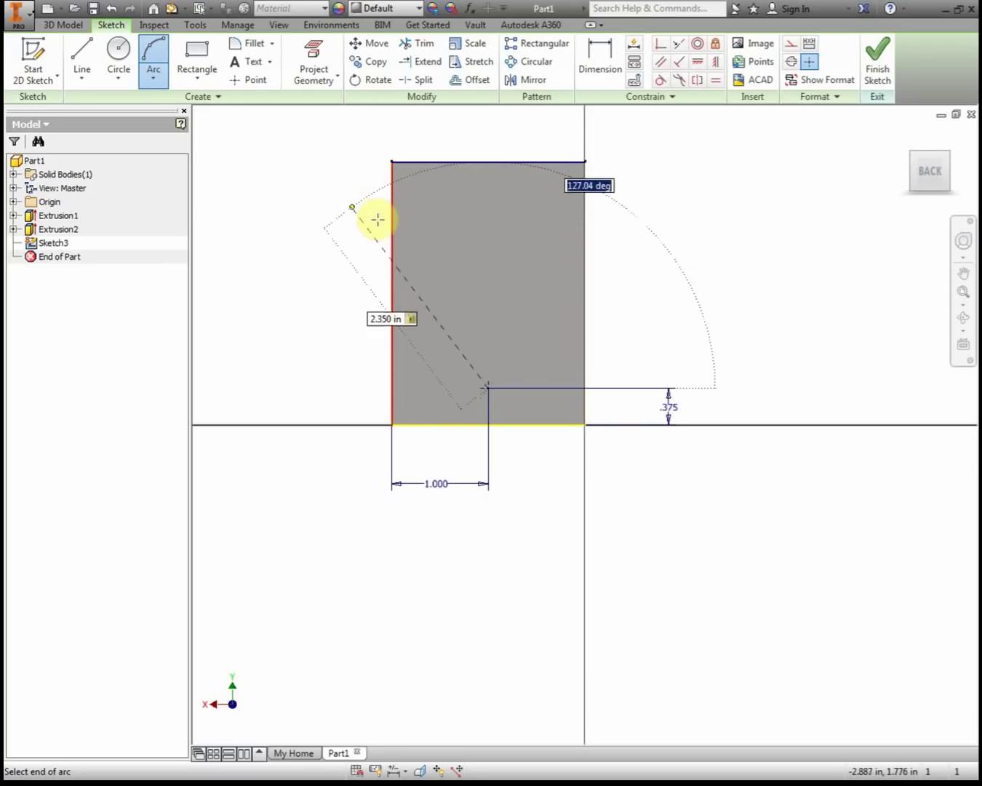
left_click(342, 205)
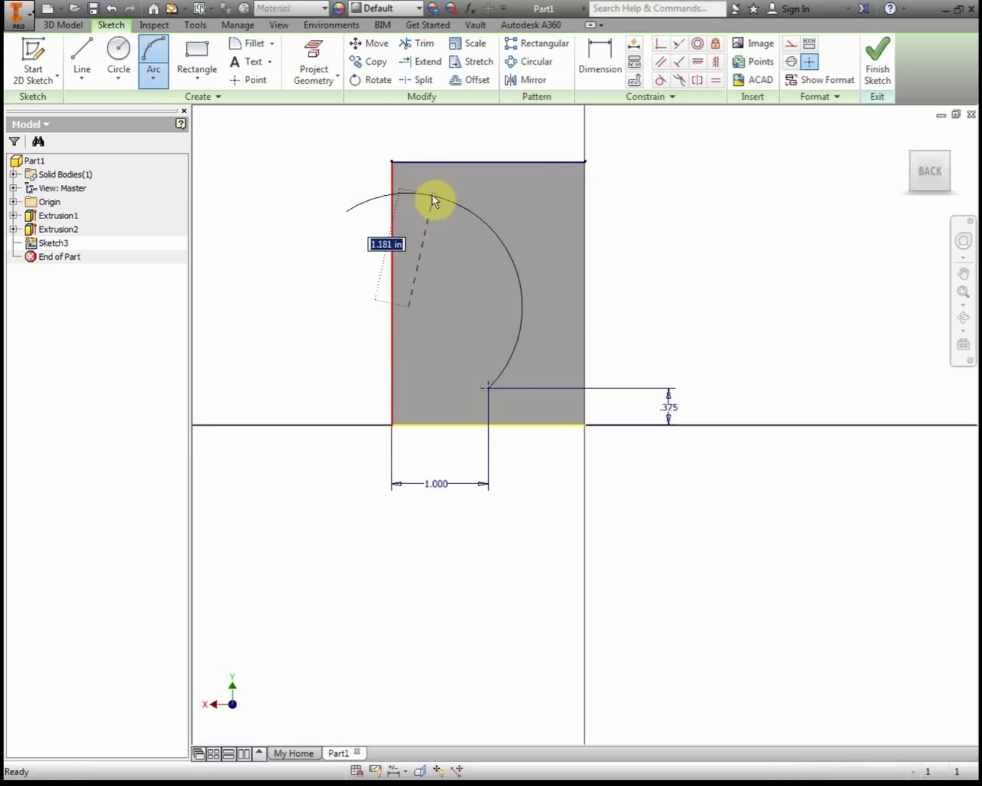
key("Escape")
left_click(153, 78)
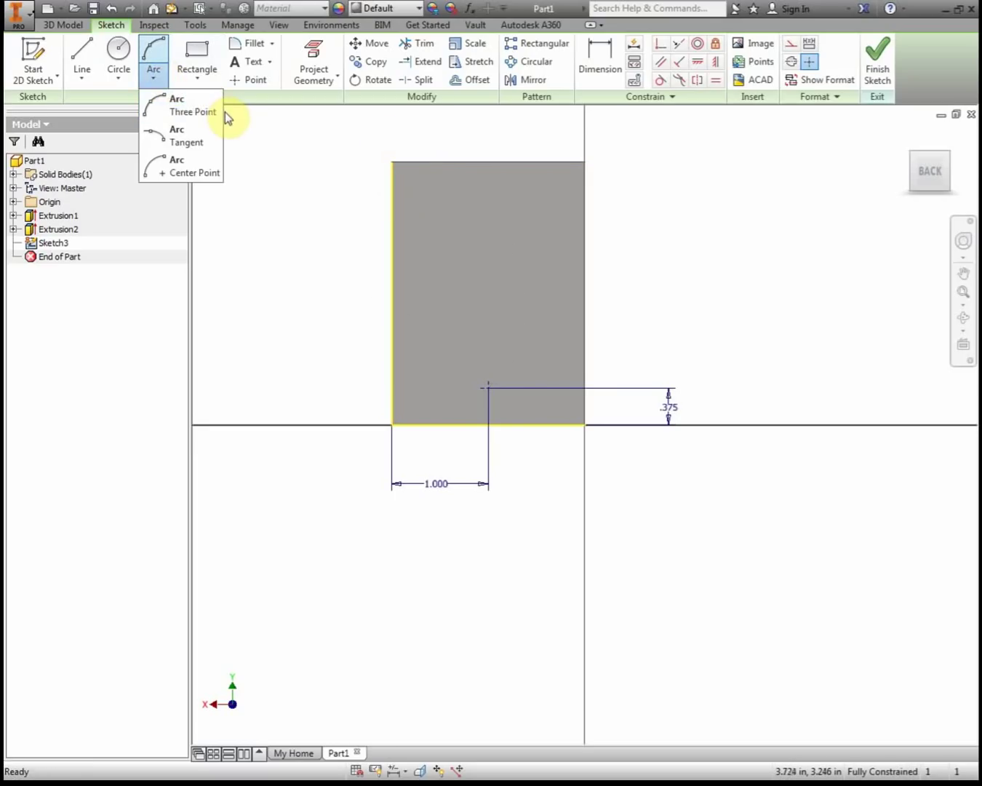
left_click(193, 105)
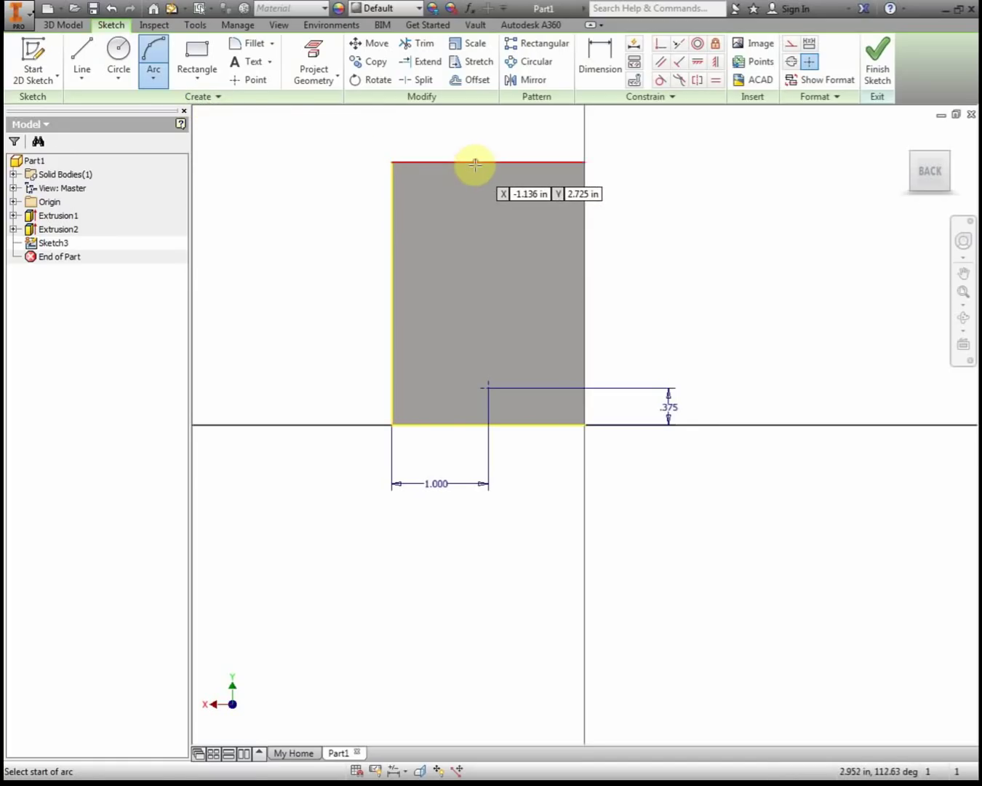
left_click(165, 80)
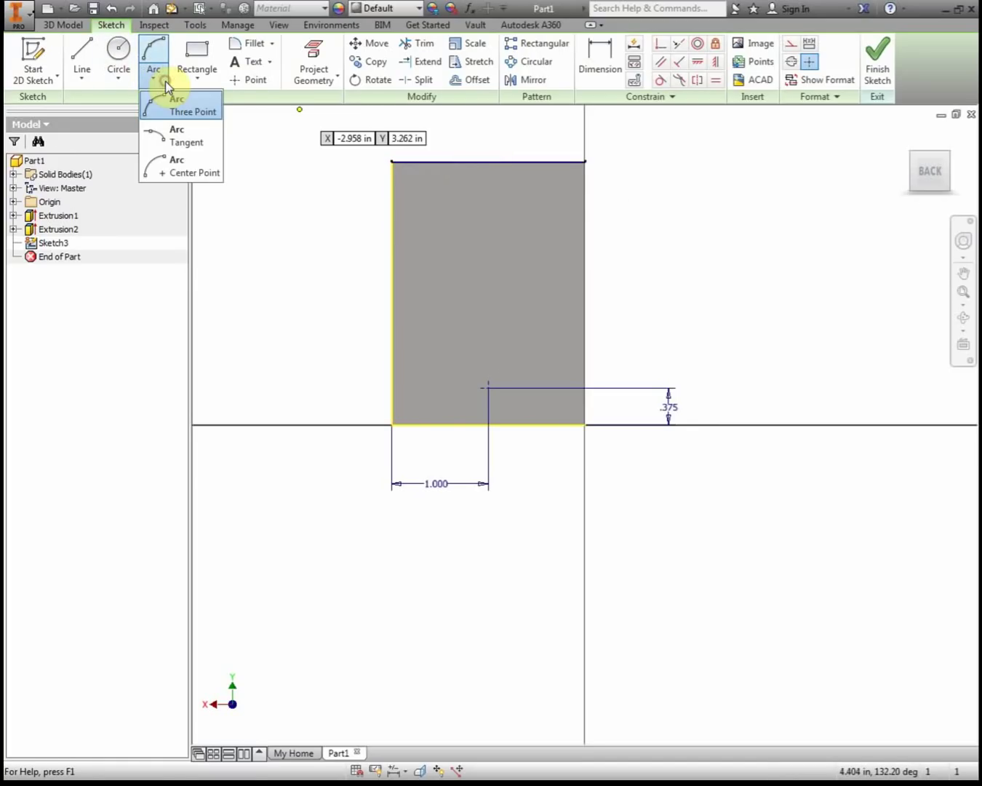
left_click(198, 166)
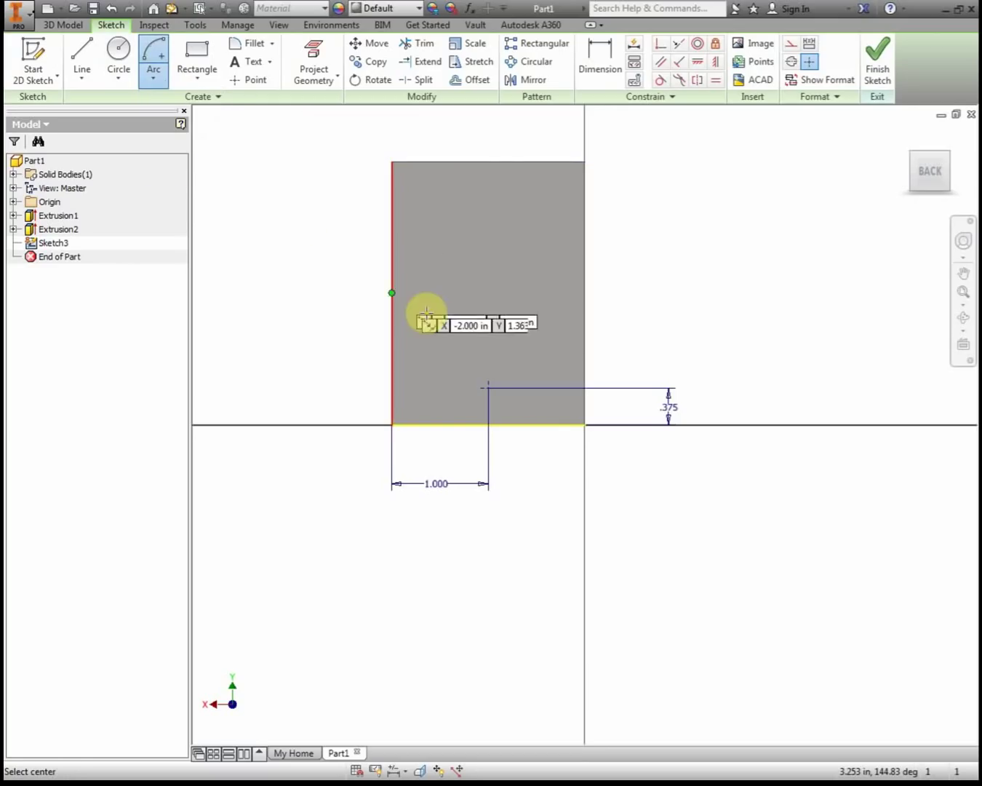
left_click(391, 197)
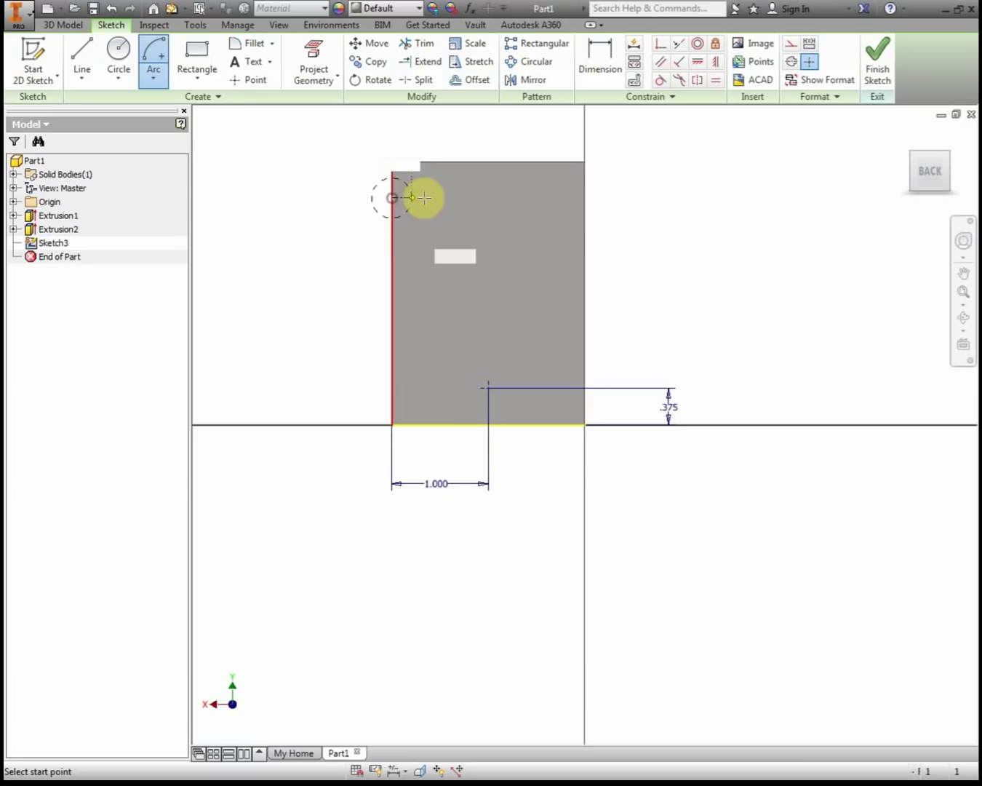
left_click(583, 203)
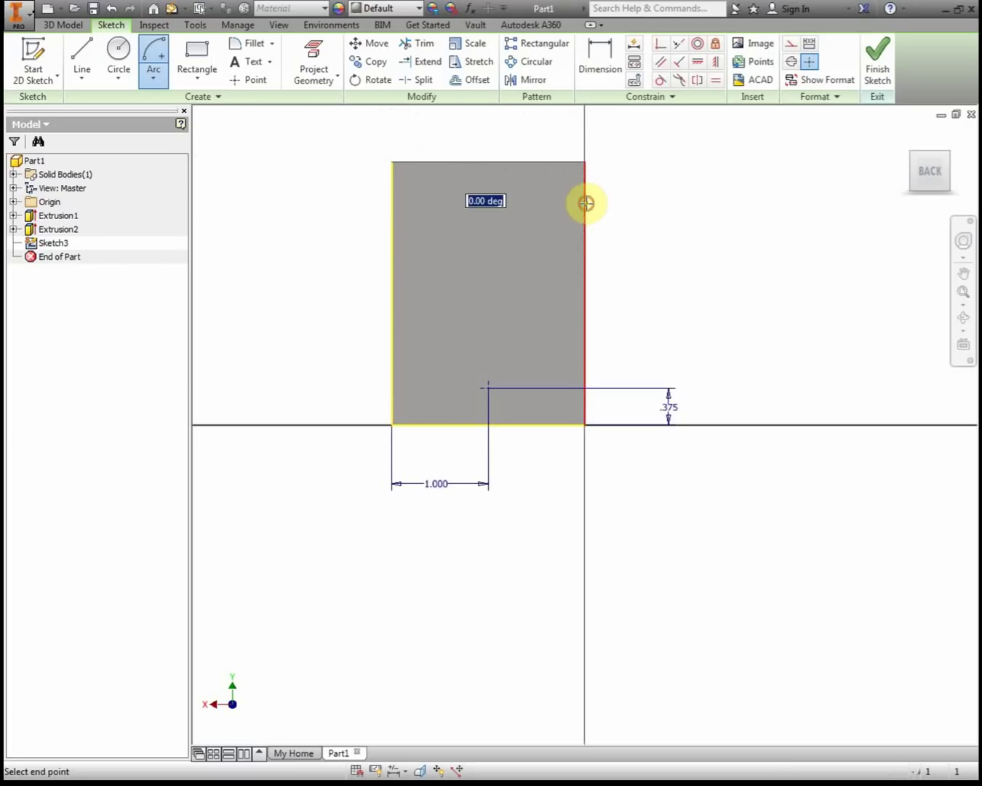
left_click(488, 165)
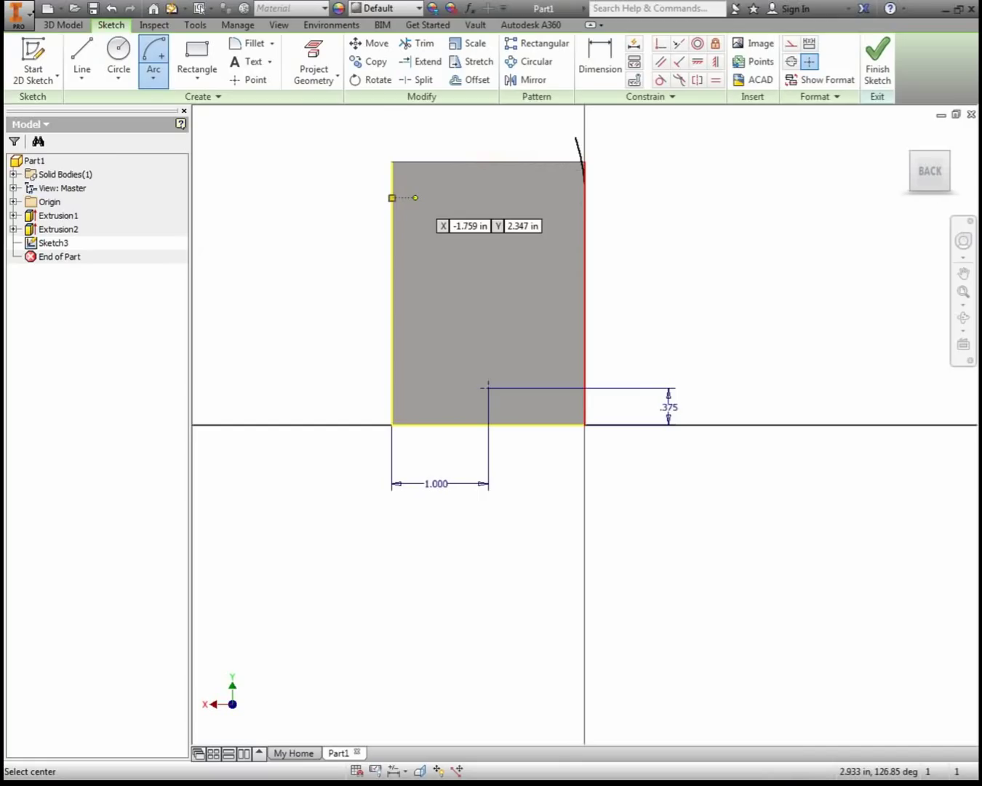
key("Escape")
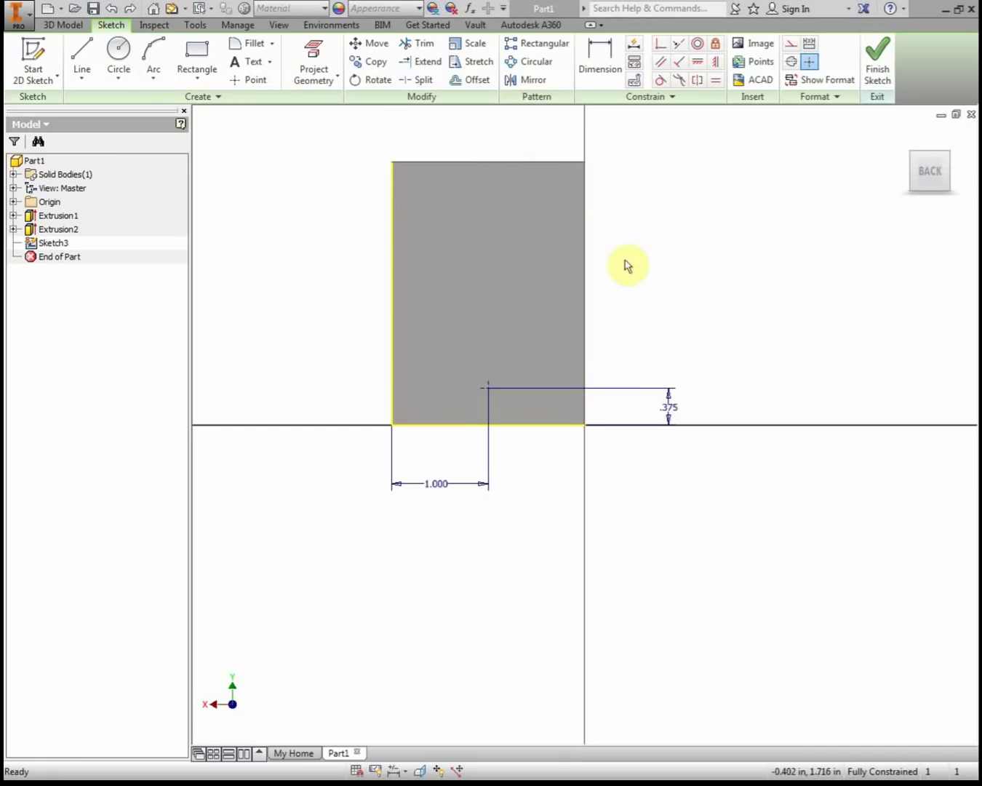
Step: Draw a circle centred on the sketch point with a diameter of 2.35*2 in for the cab's roof arc
left_click(117, 60)
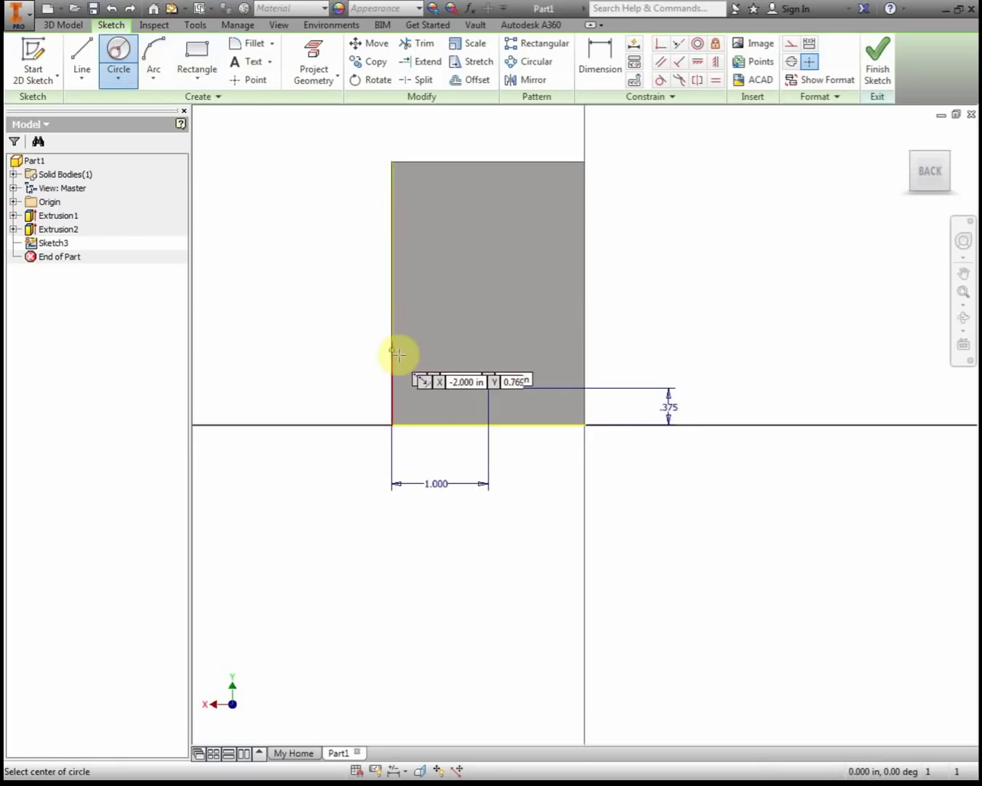
left_click(489, 388)
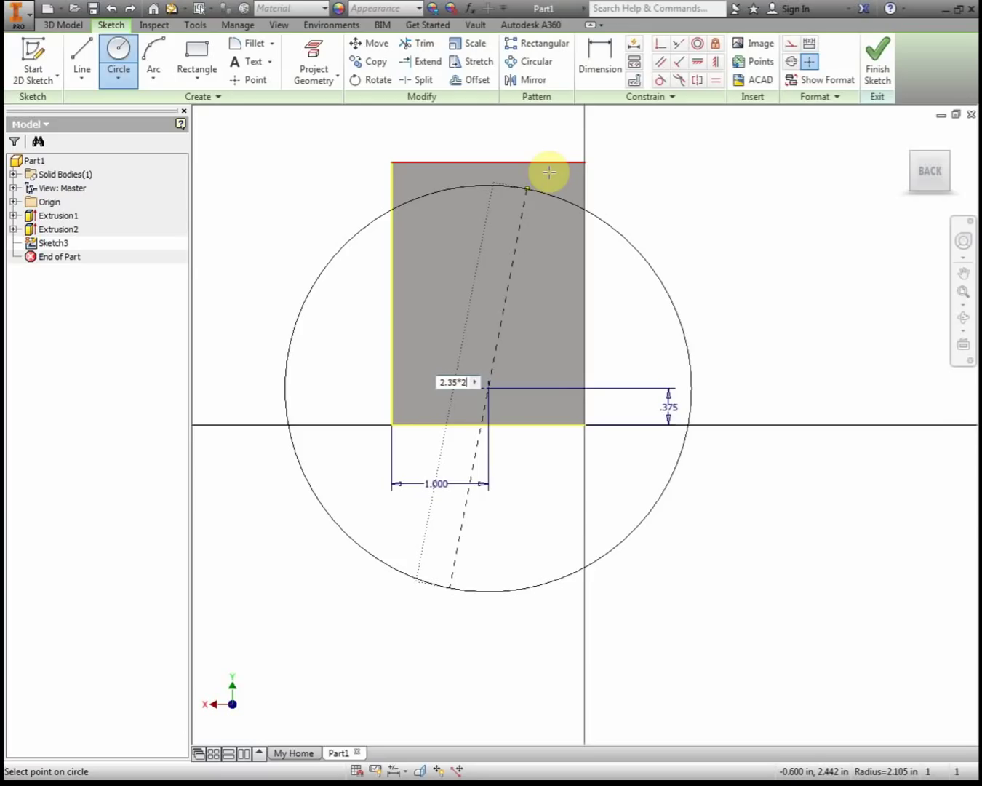
key("Return")
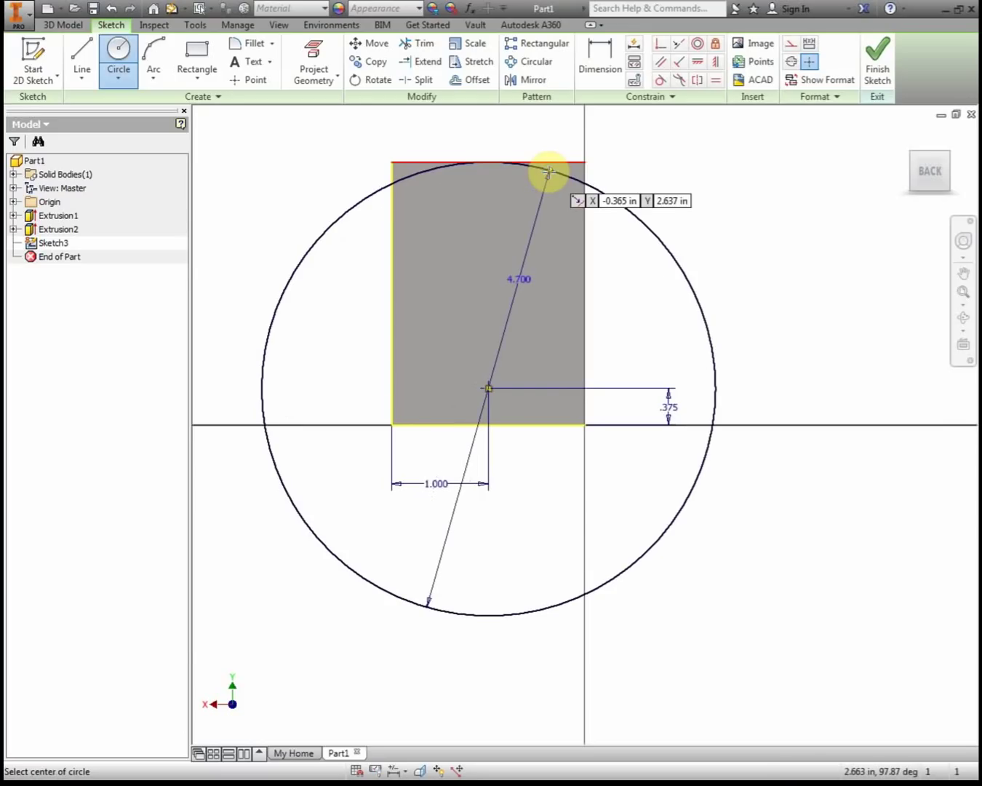
scroll(480, 168, "up", 6)
scroll(564, 284, "down", 6)
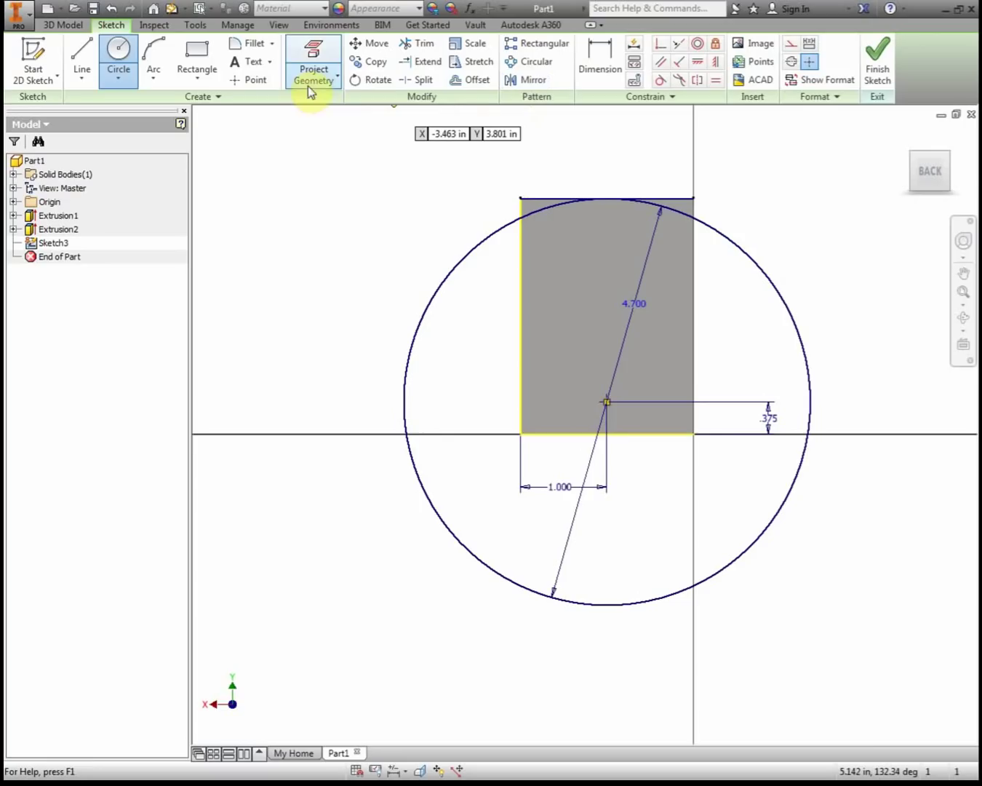
Step: Draw a vertical line on the rear face from the circle's intersection with the left side edge up to the face's upper corner
left_click(82, 55)
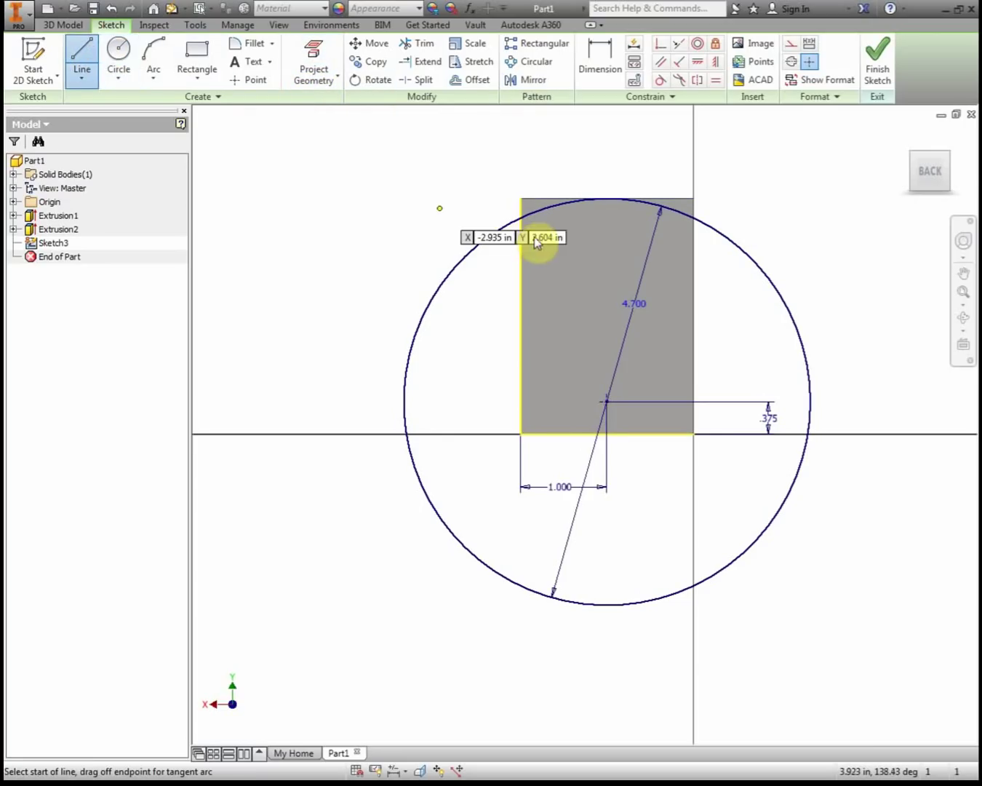
scroll(518, 209, "up", 5)
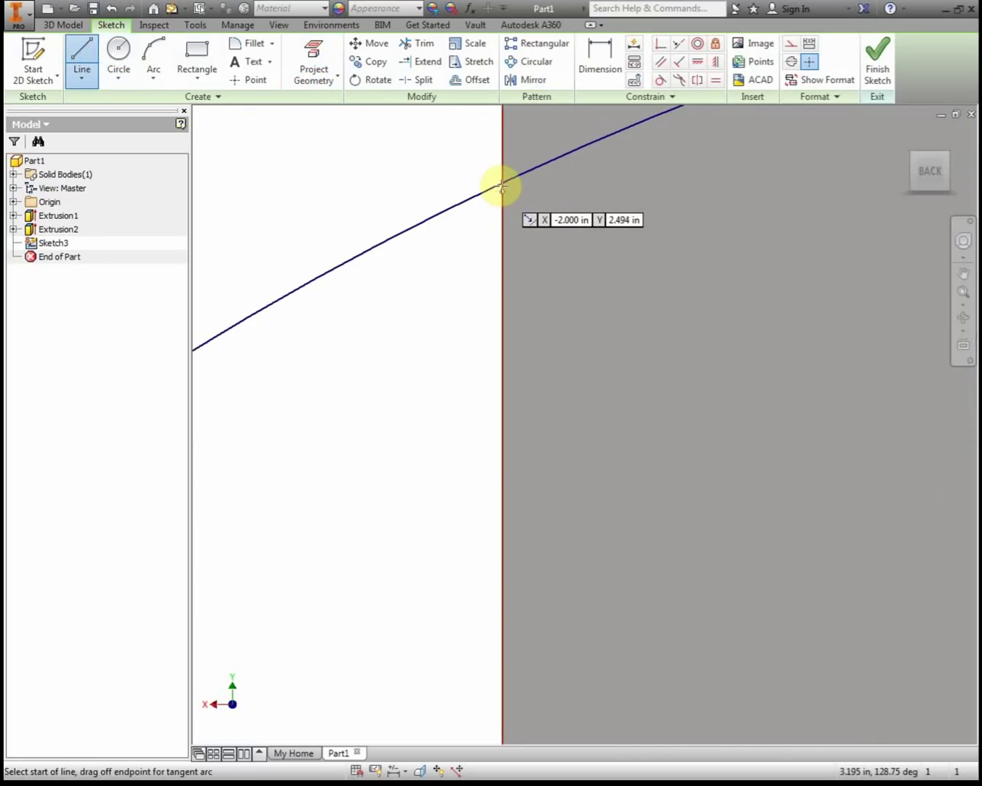
left_click(501, 187)
scroll(537, 189, "down", 5)
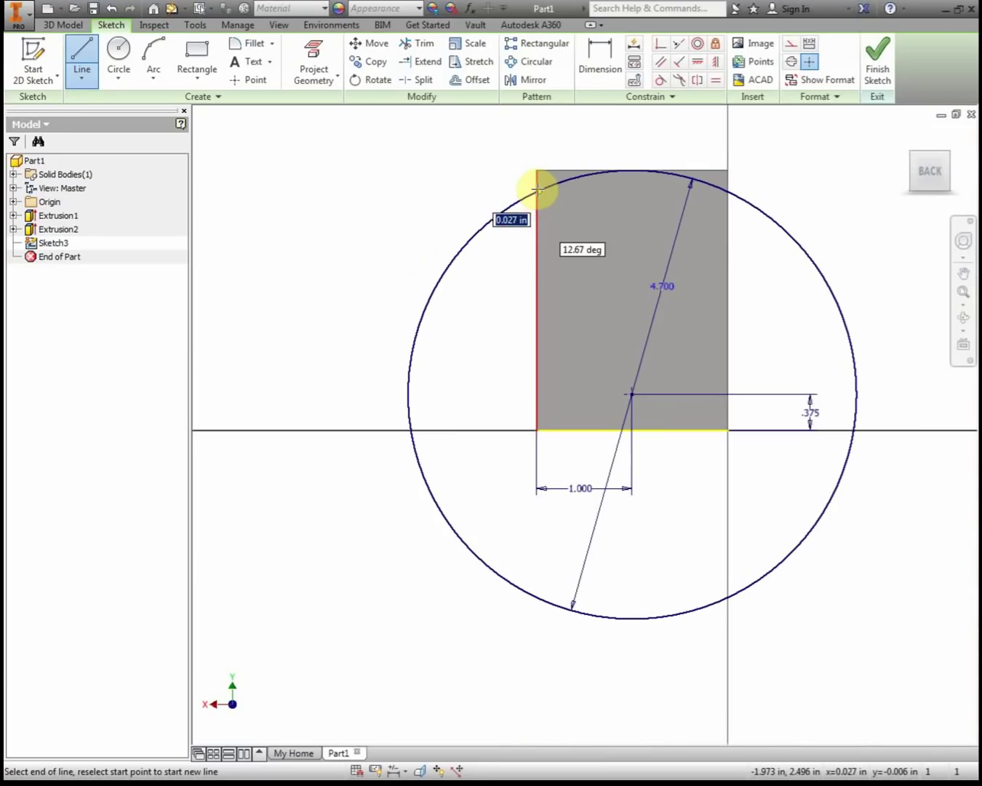
left_click(537, 170)
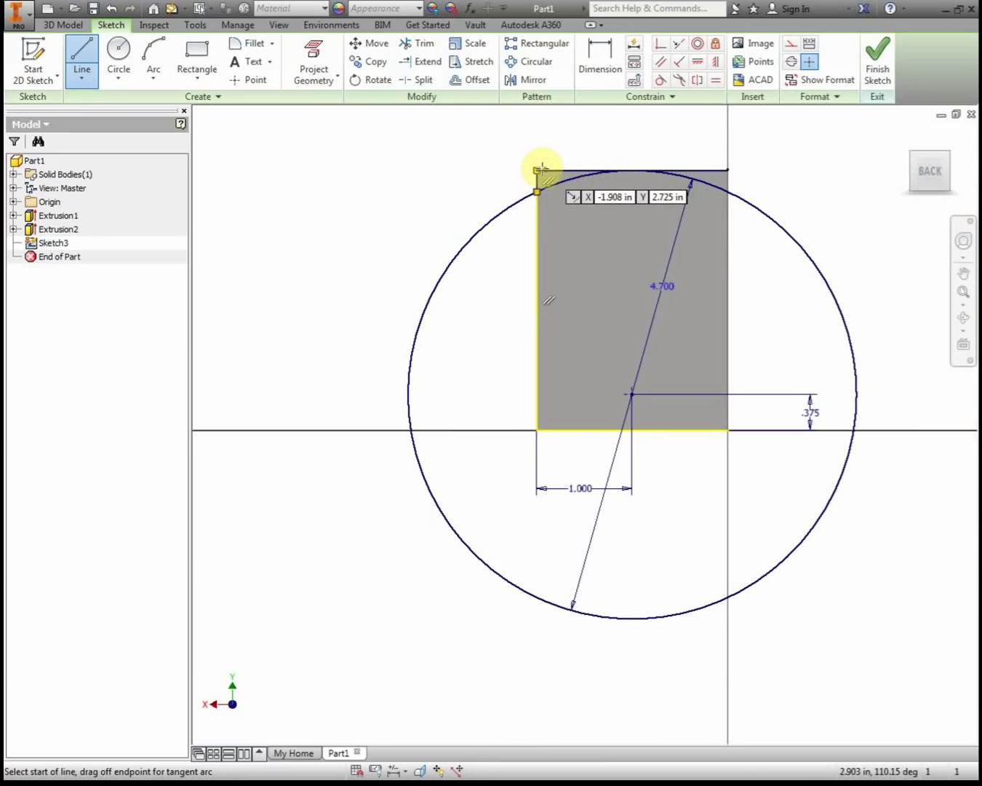
Step: Draw a line along the rear face's top edge to the opposite corner, then down the side edge to the circle
left_click(538, 170)
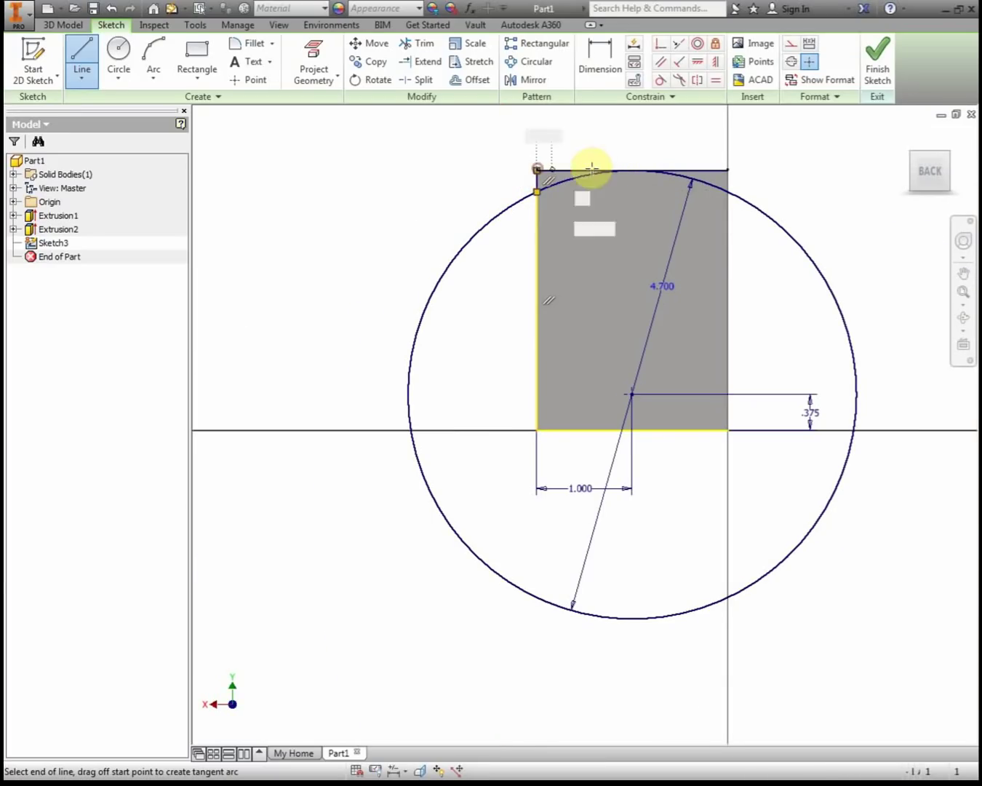
left_click(727, 169)
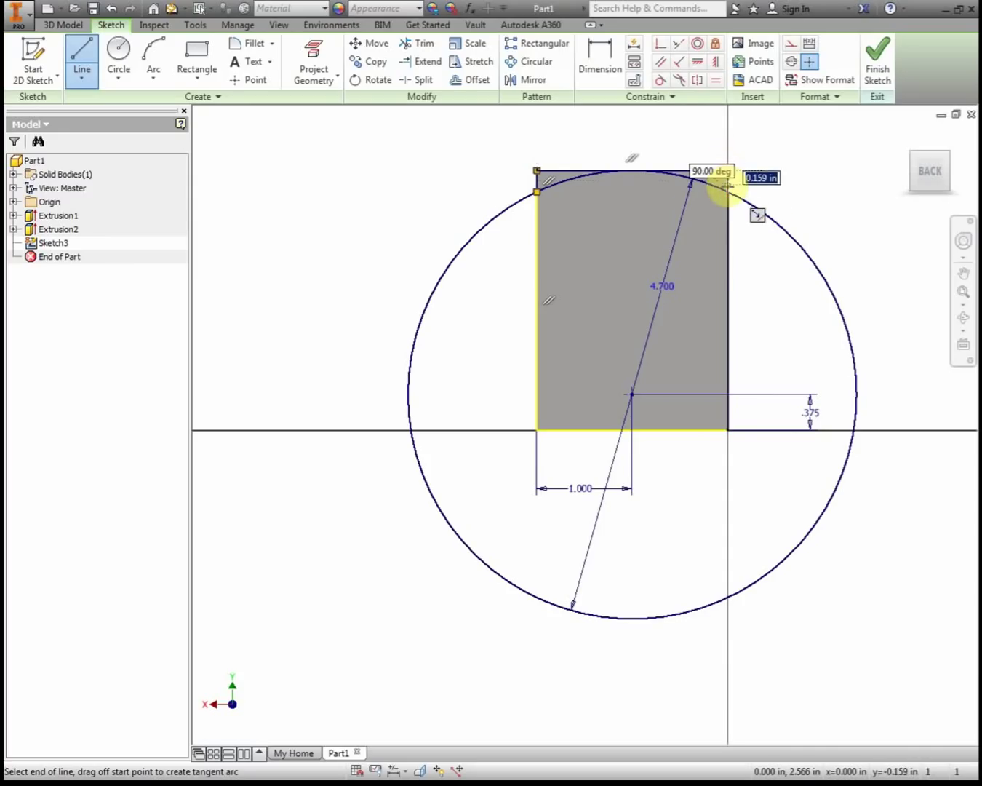
scroll(726, 190, "up", 5)
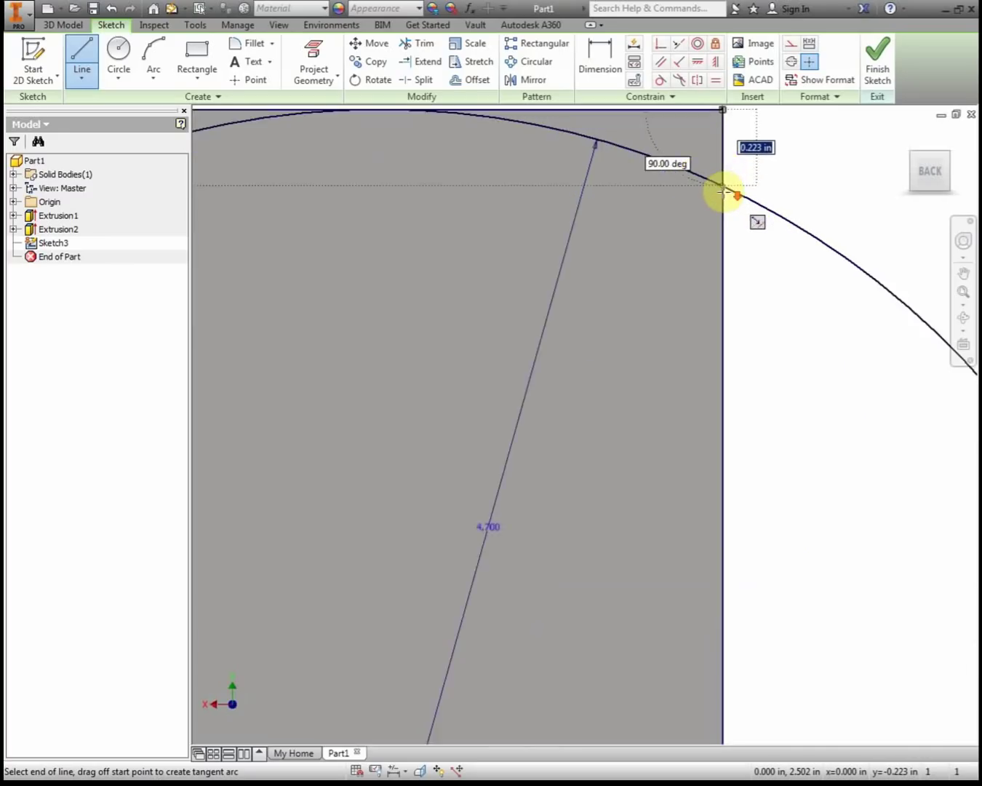
key("Escape")
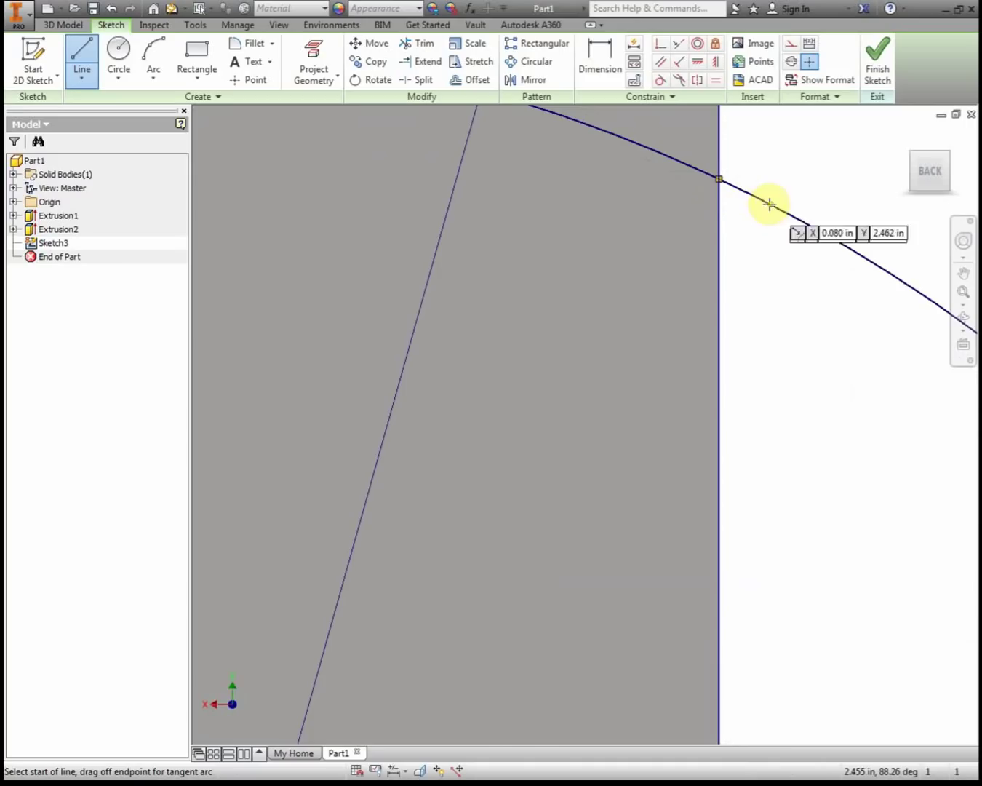
scroll(783, 263, "down", 5)
key("Escape")
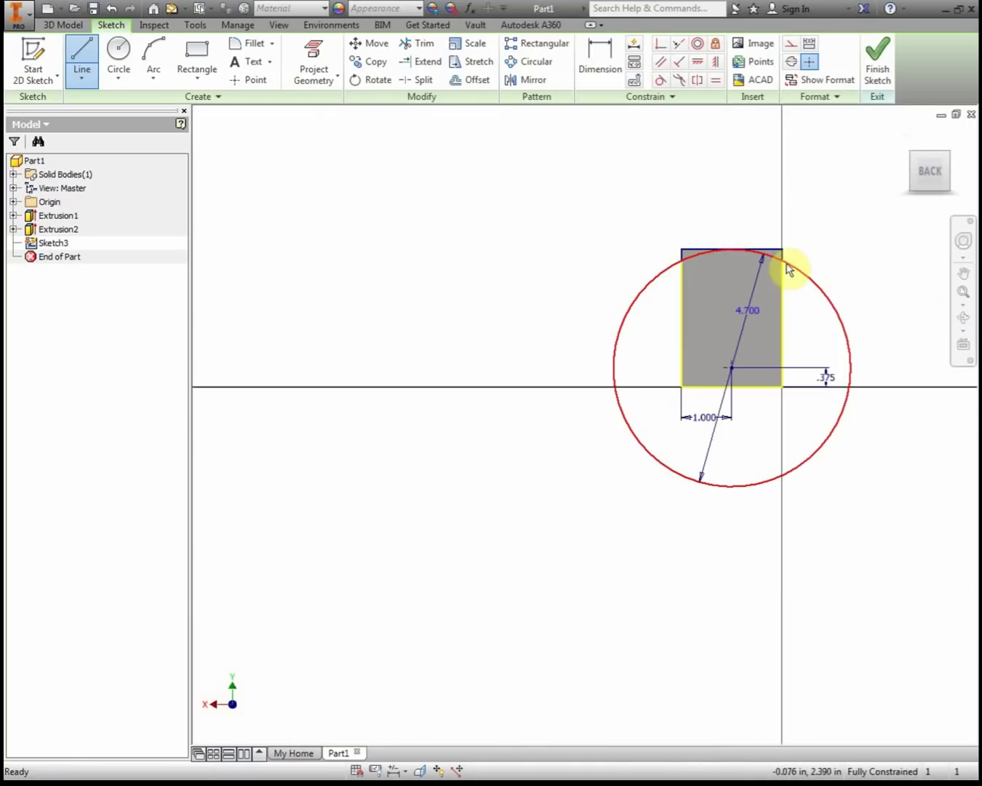
Step: Trim the part of the circle outside the cab, keeping only the roof arc between the two side edges
left_click(414, 44)
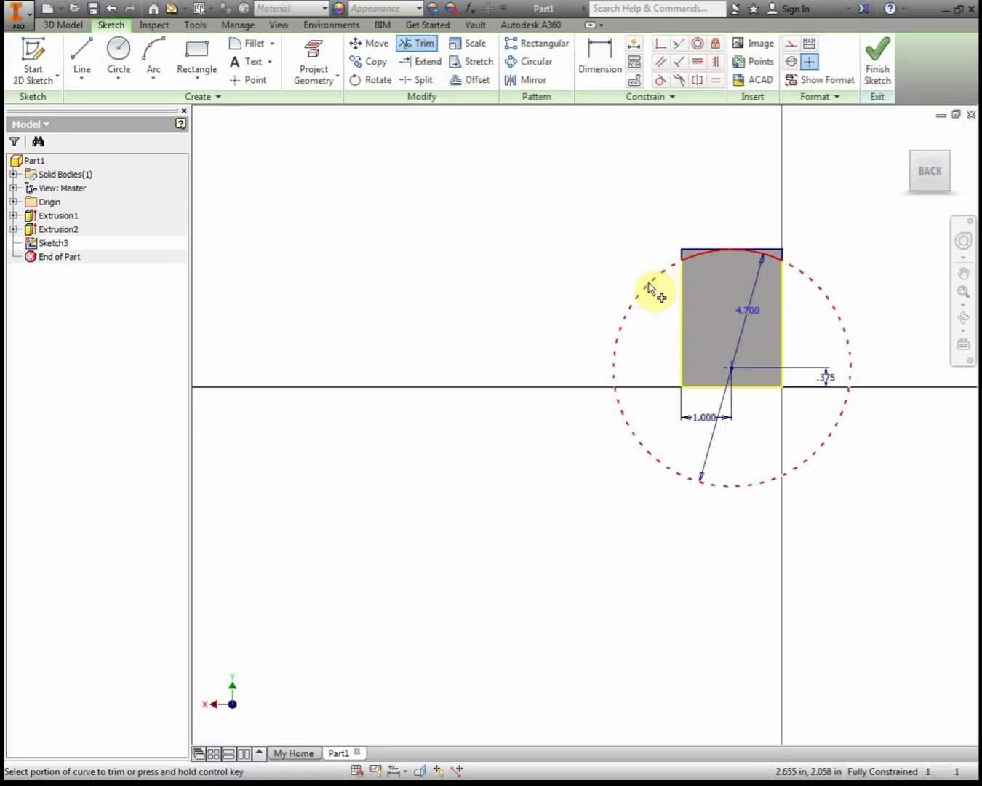
left_click(648, 285)
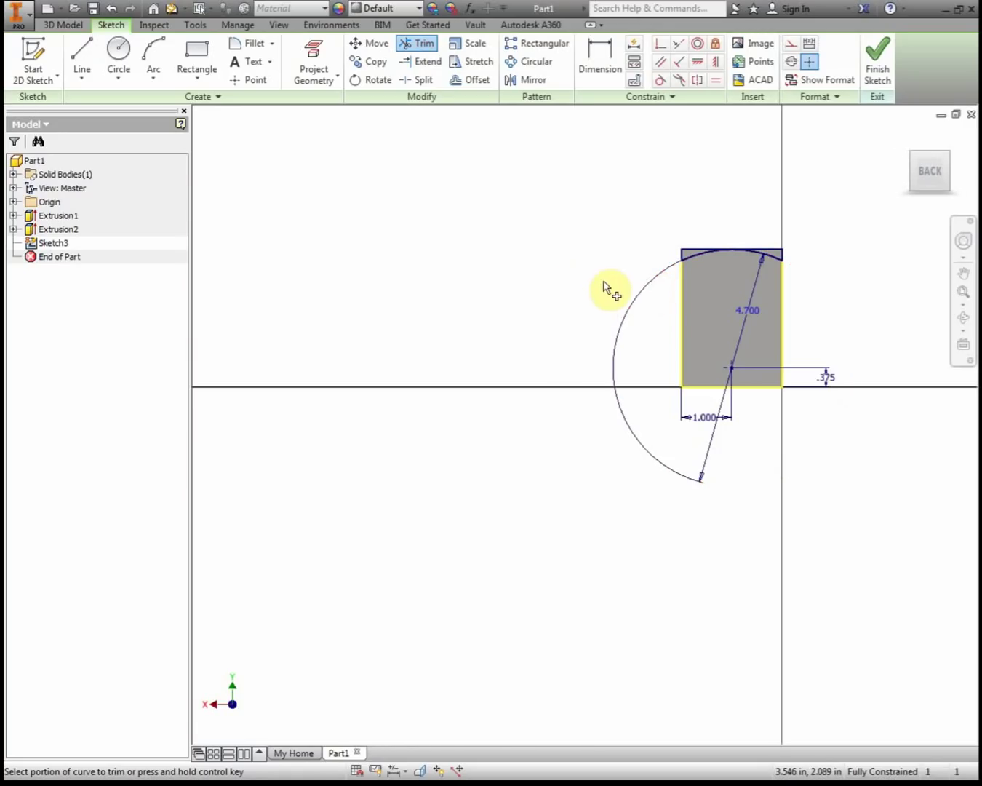
scroll(668, 304, "up", 4)
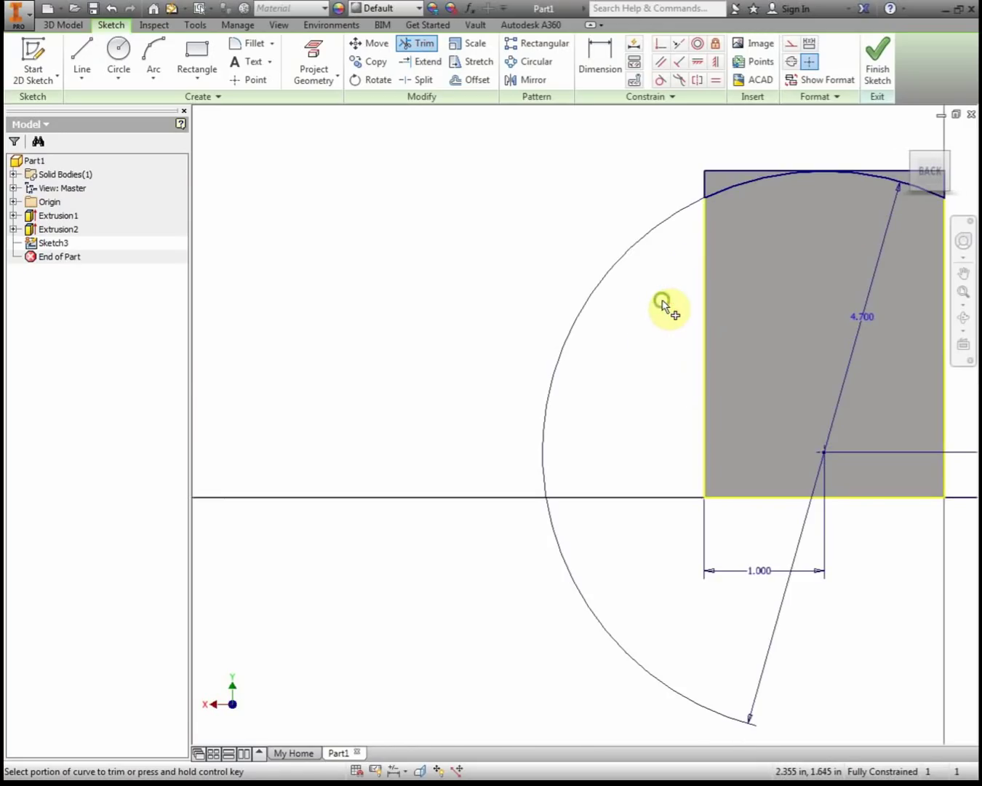
mouse_move(668, 303)
middle_mouse_down()
mouse_move(303, 434)
mouse_move(324, 425)
middle_mouse_up()
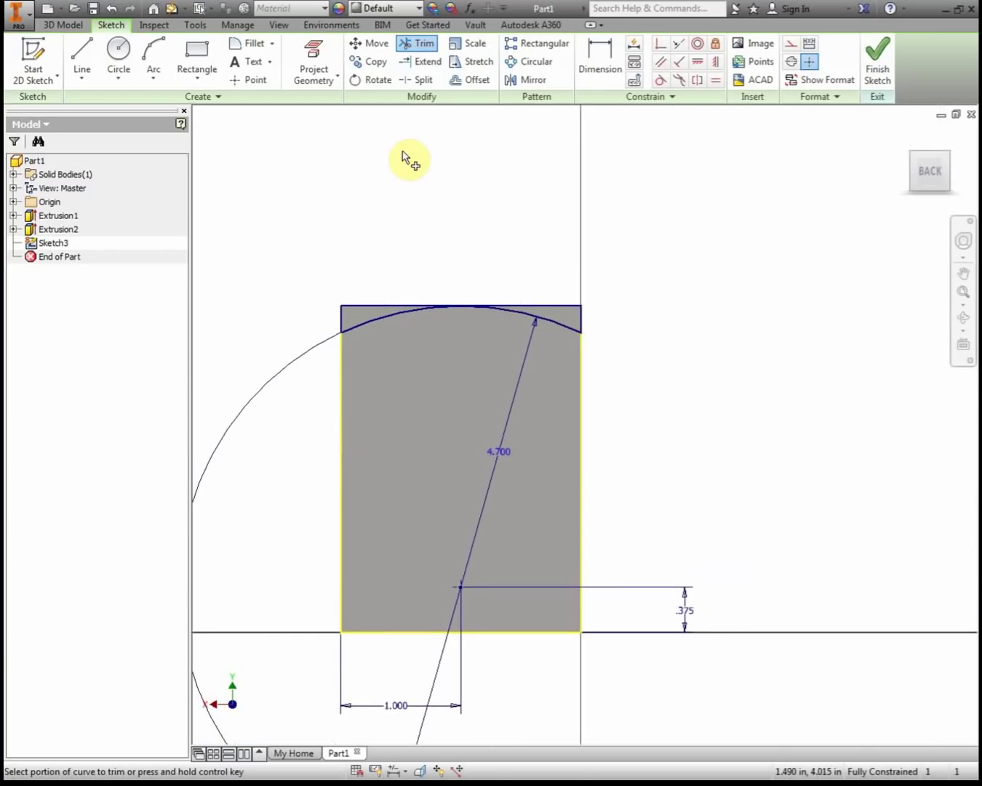
Step: Extrude the corner regions above the roof arc as a cut through the cab over a distance of 2.35+.375-0.875 in
key("e")
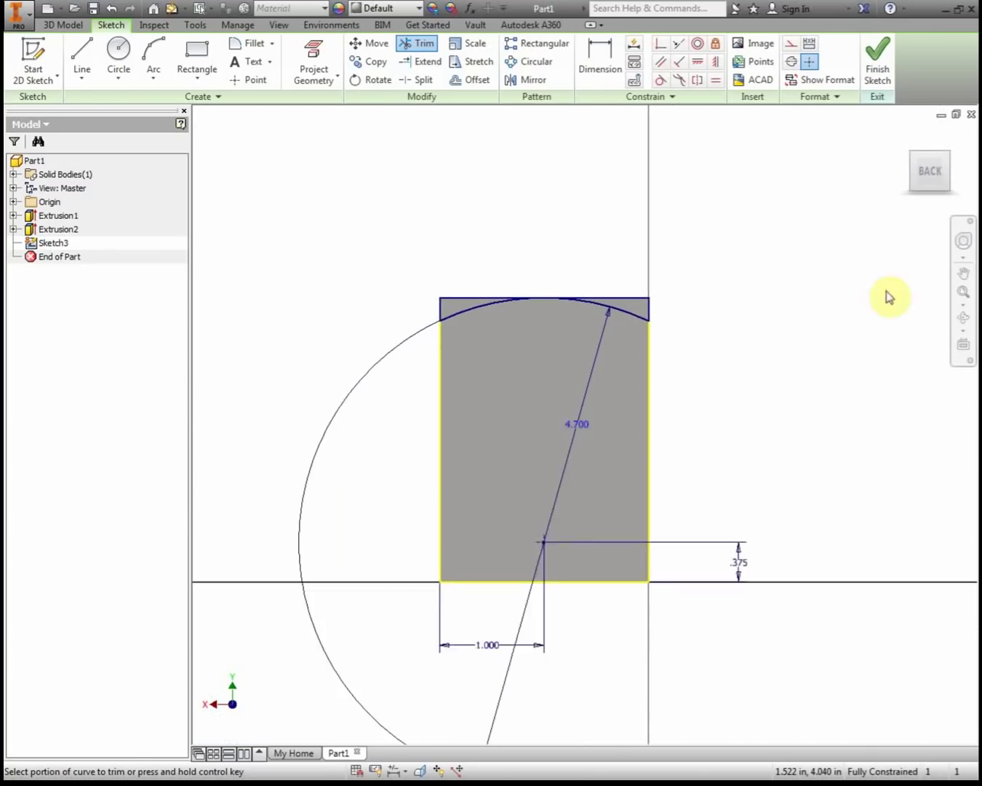
left_click(669, 305)
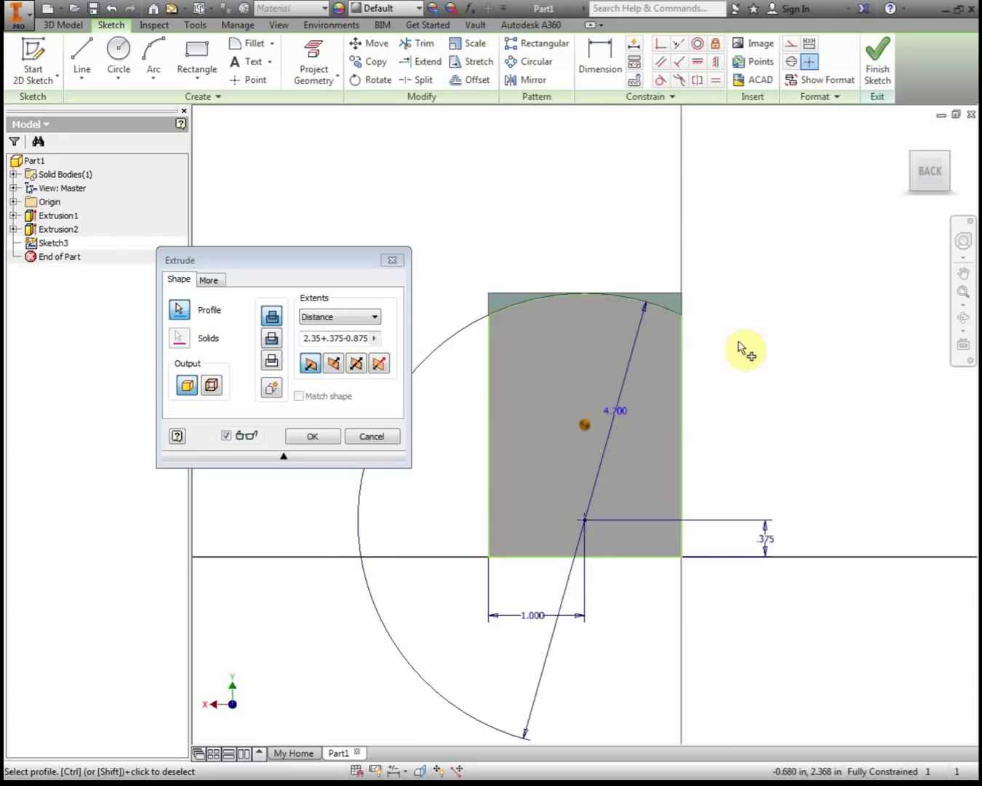
left_click(271, 341)
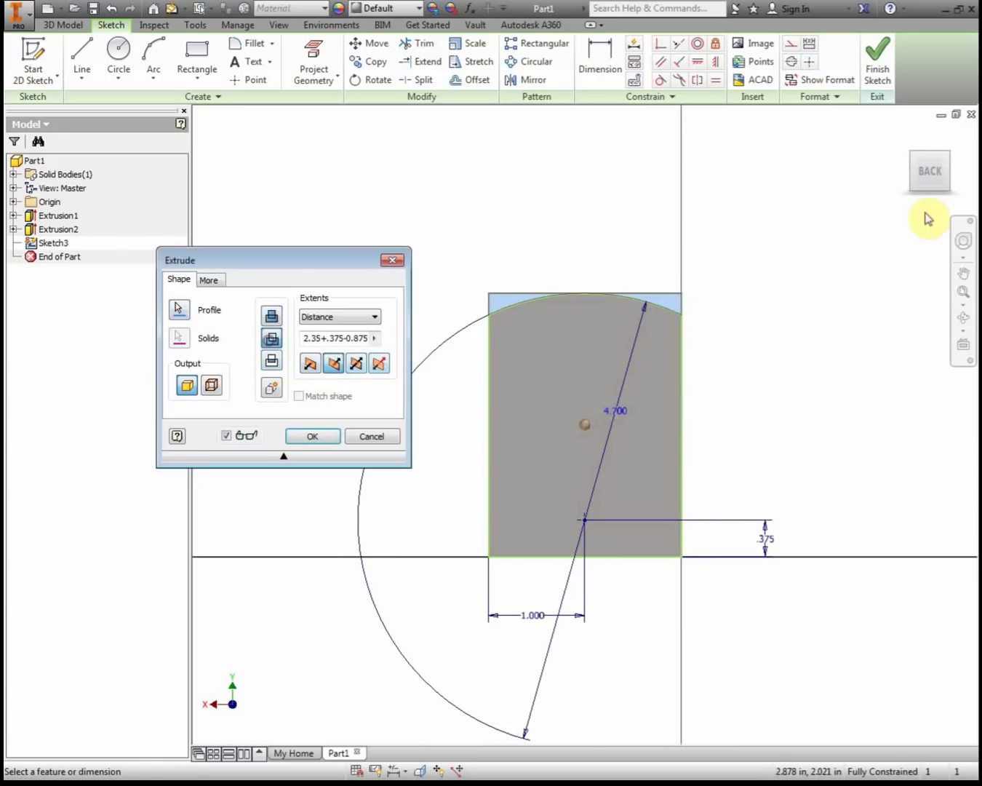
left_click(909, 138)
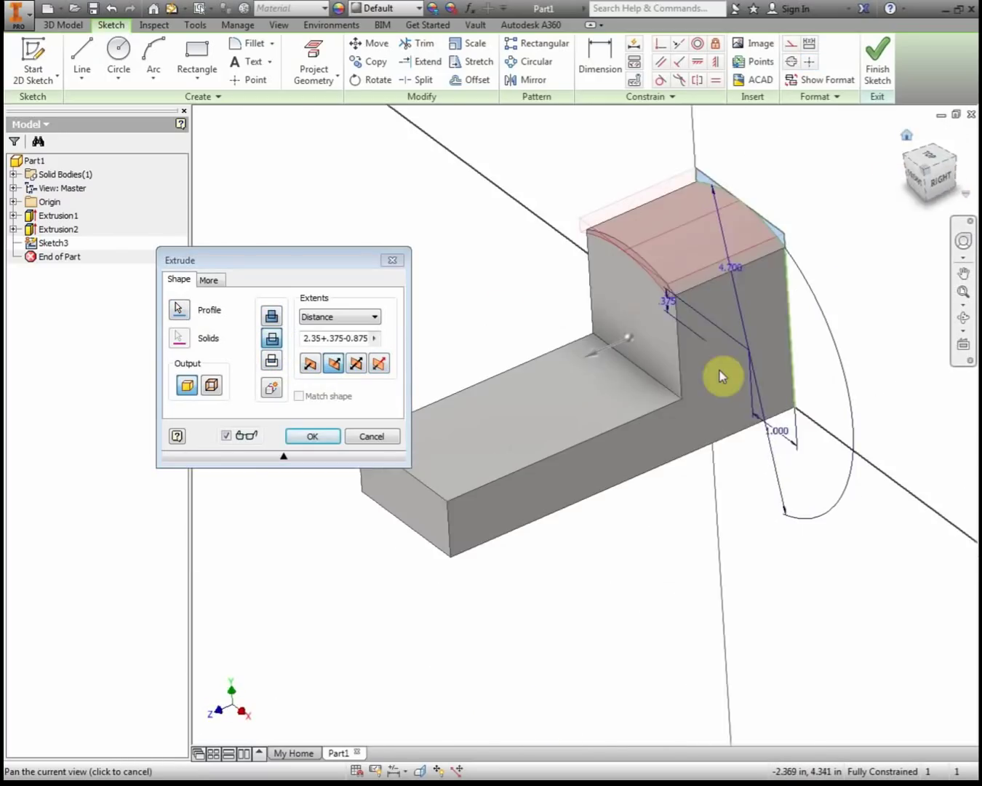
left_click(322, 437)
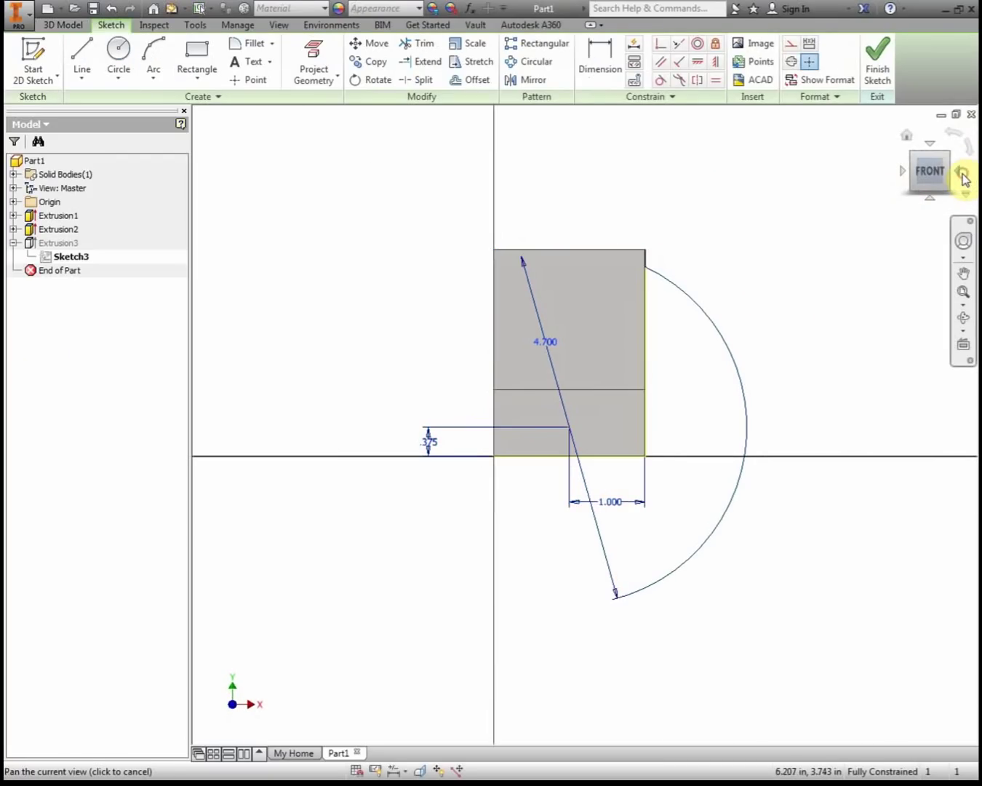
Step: Examine the roof sketch's arc and corner lines from the rear, then finish the sketch
left_click(961, 176)
left_click(962, 179)
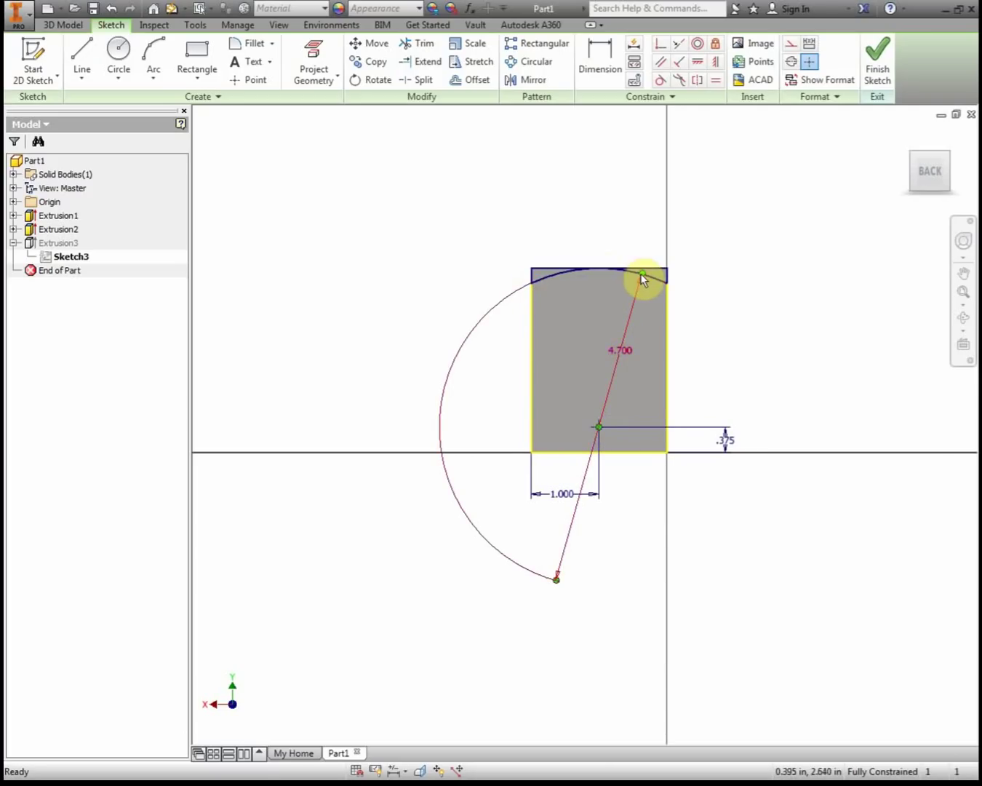
scroll(653, 277, "down", 5)
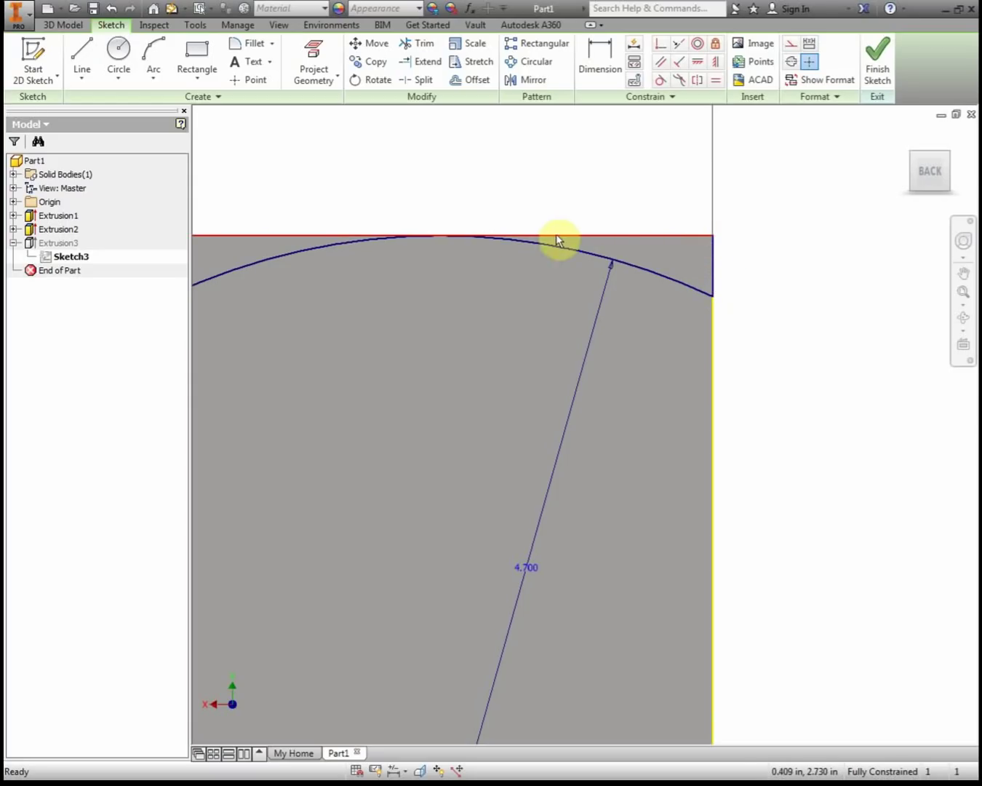
scroll(454, 234, "up", 5)
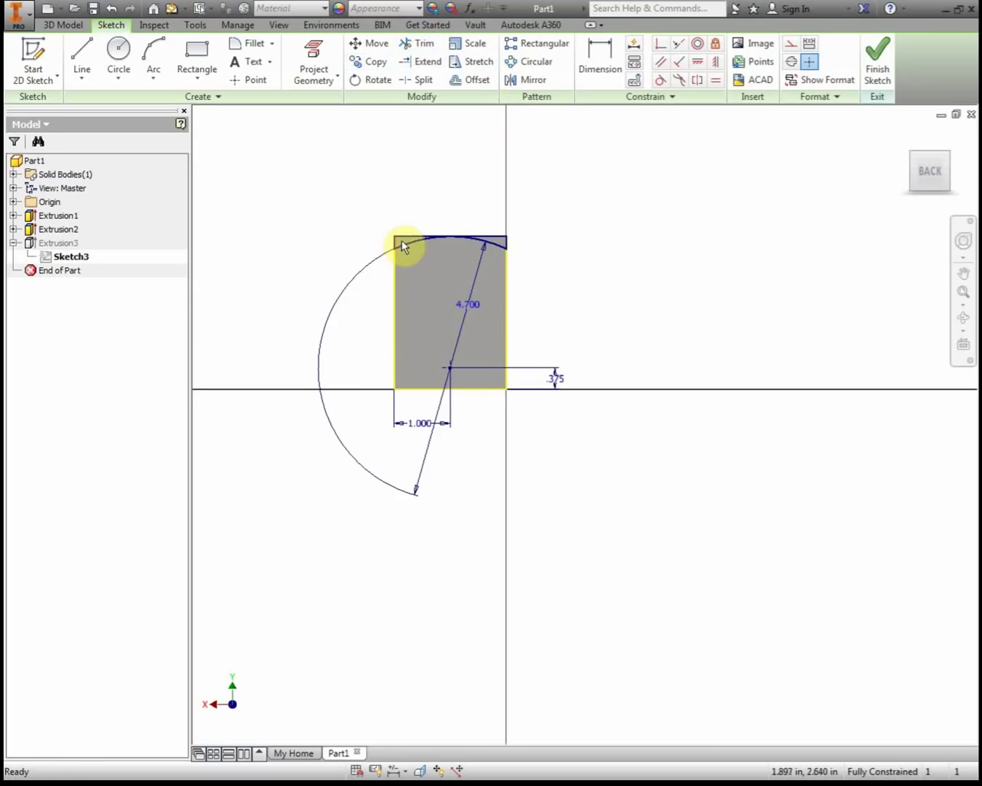
left_click(876, 62)
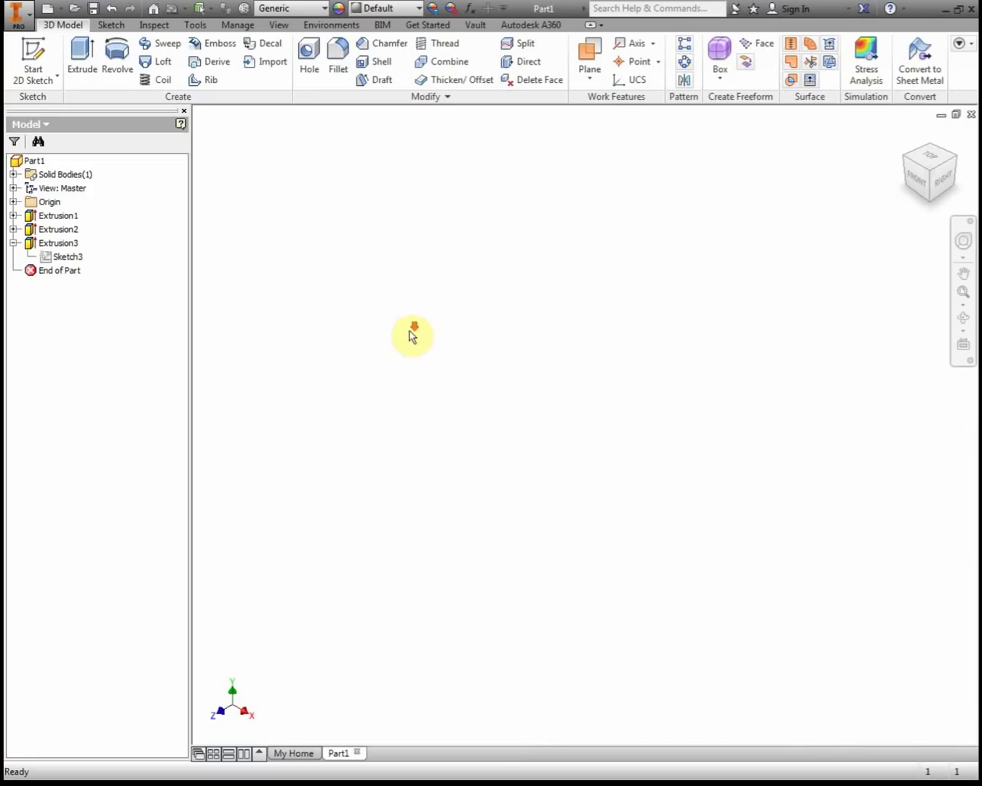
Step: Start a new sketch on the cab's right side face
middle_click_drag(408, 330, 693, 215)
middle_click_drag(692, 220, 471, 259)
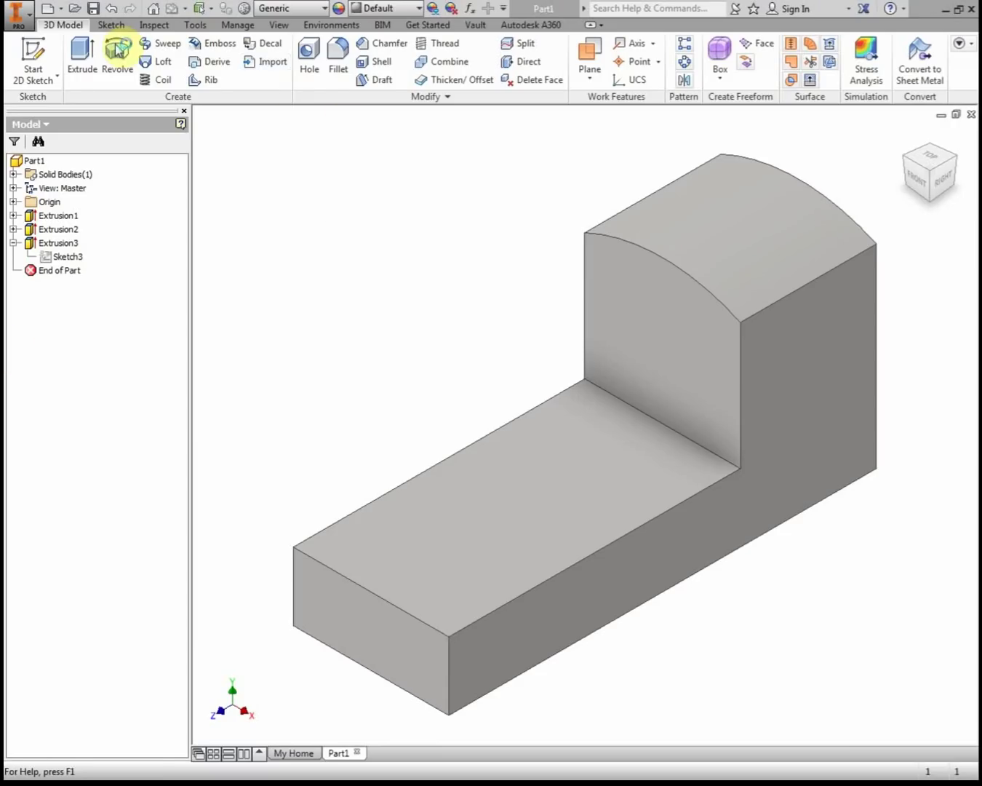
left_click(35, 51)
left_click(820, 386)
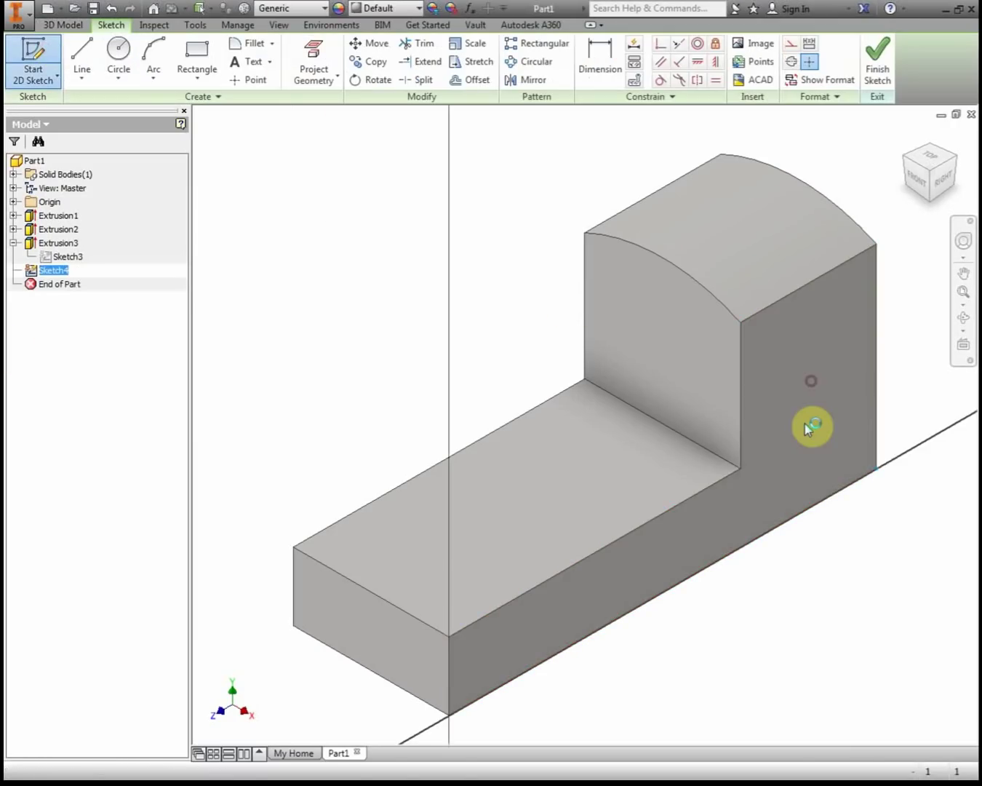
left_click(119, 50)
left_click(545, 259)
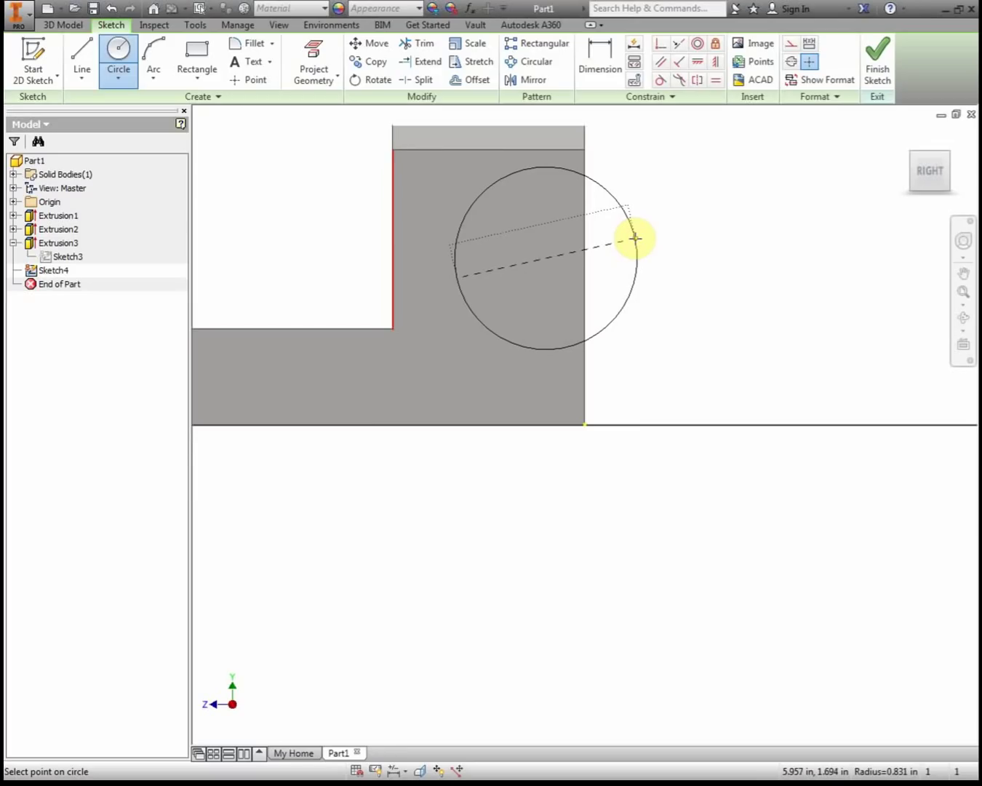
key("Escape")
Step: Draw a circle with a diameter of 1 in on the cab's side face, near the rear edge
left_click(120, 58)
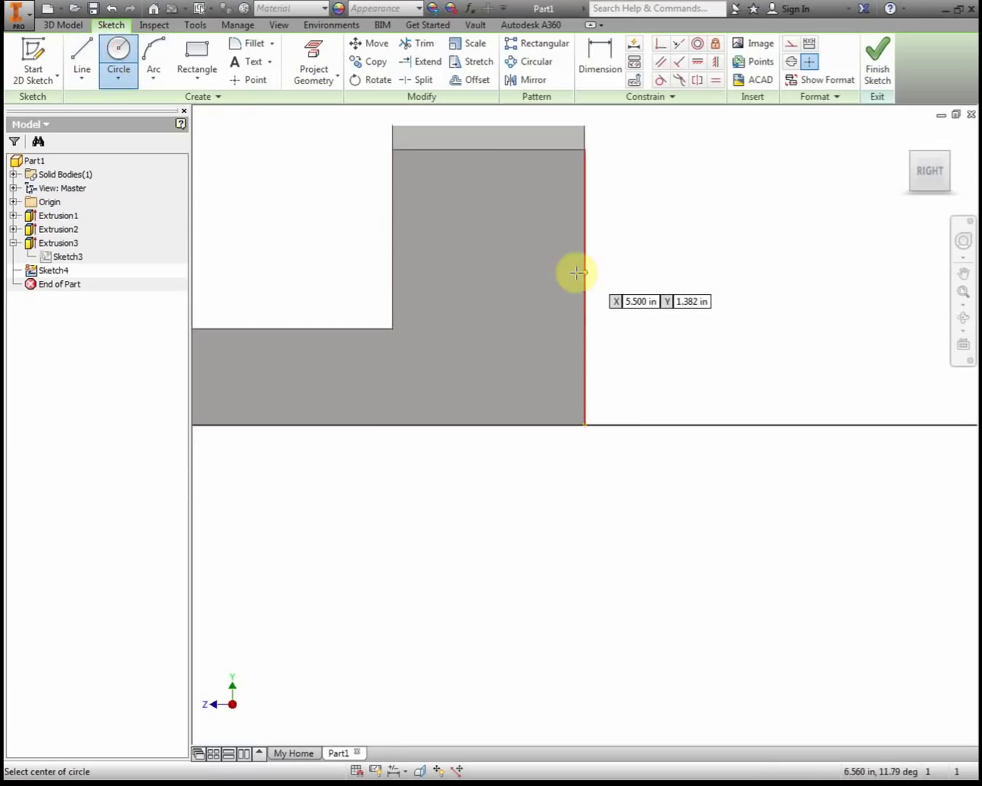
left_click(525, 269)
type("1")
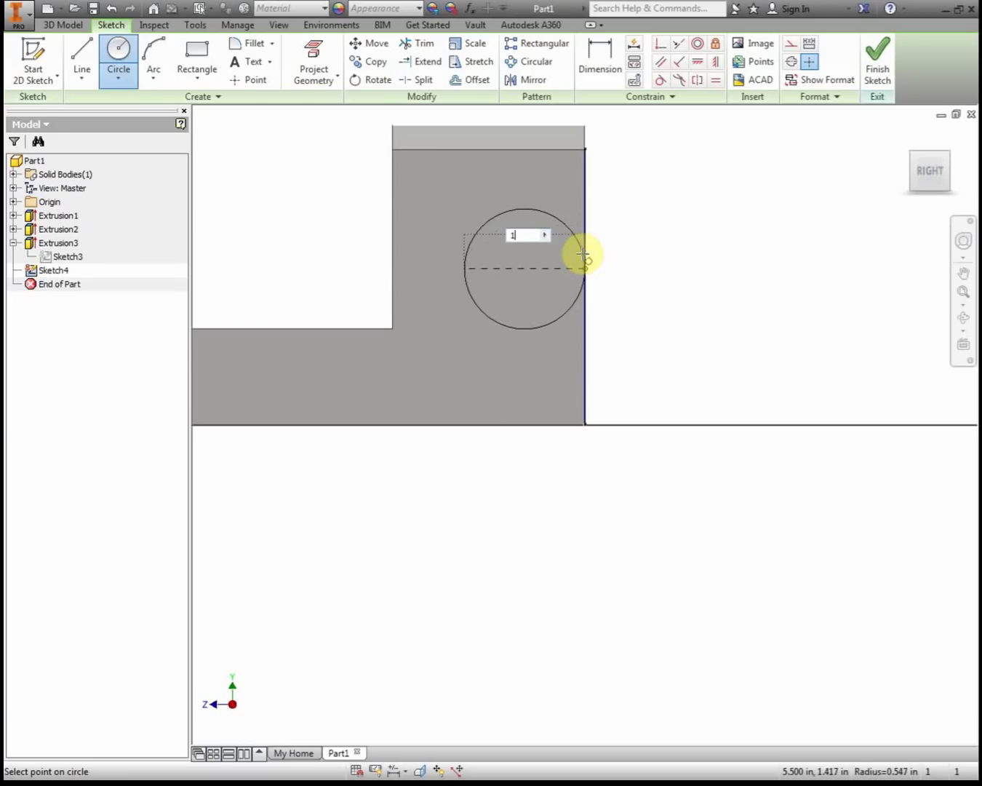
key("Return")
Step: Dimension the circle's centre 1.75 in above the side face's bottom edge
left_click(595, 73)
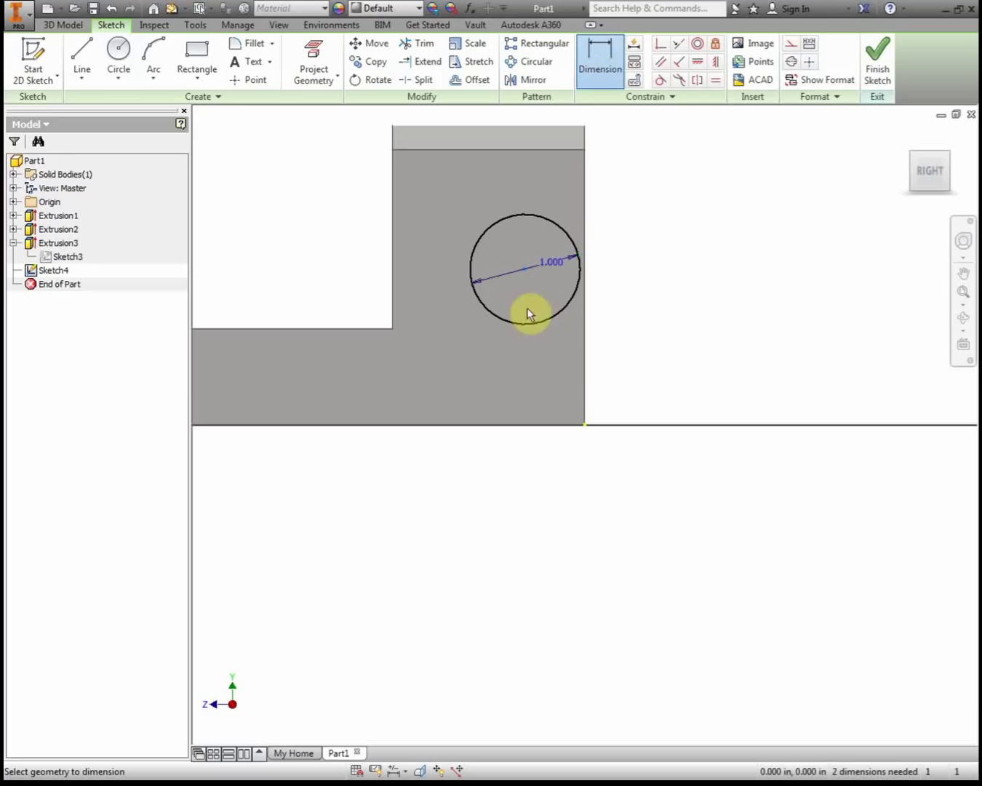
left_click(540, 425)
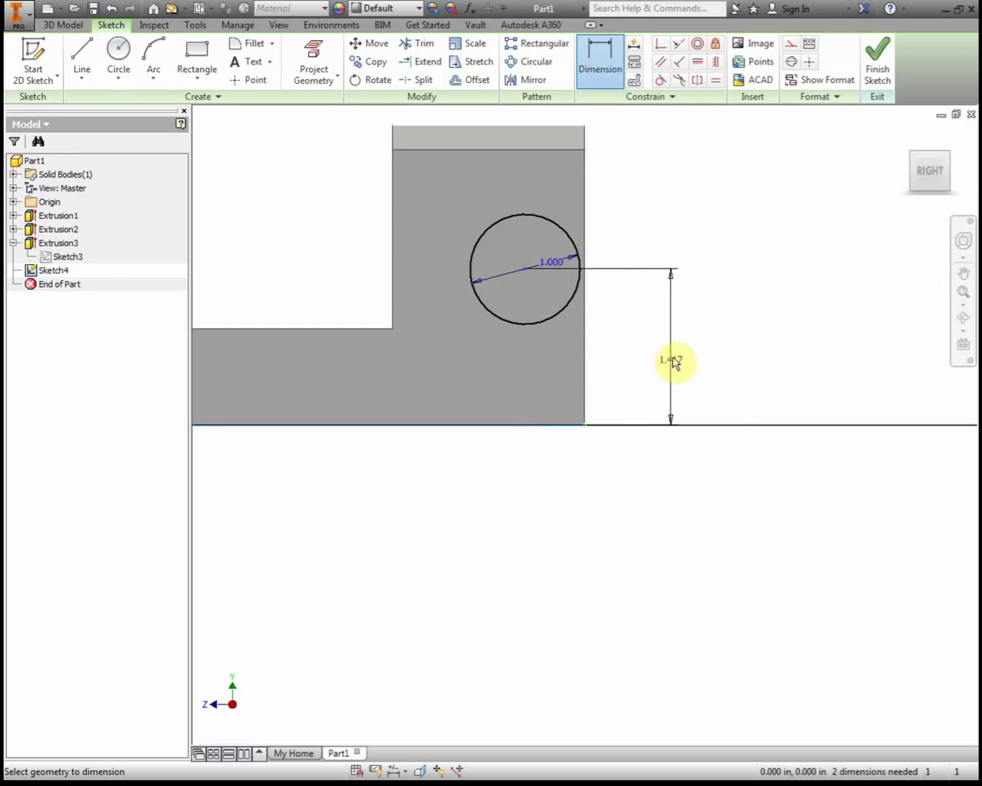
left_click(673, 357)
type("1.75")
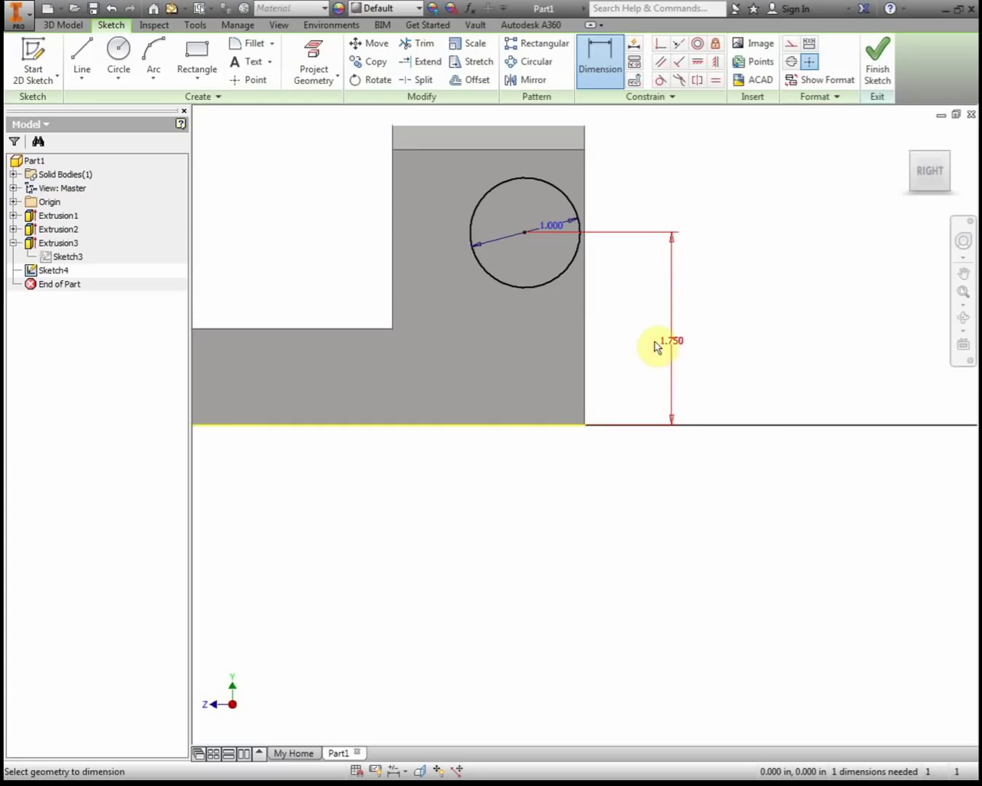
left_click(657, 345)
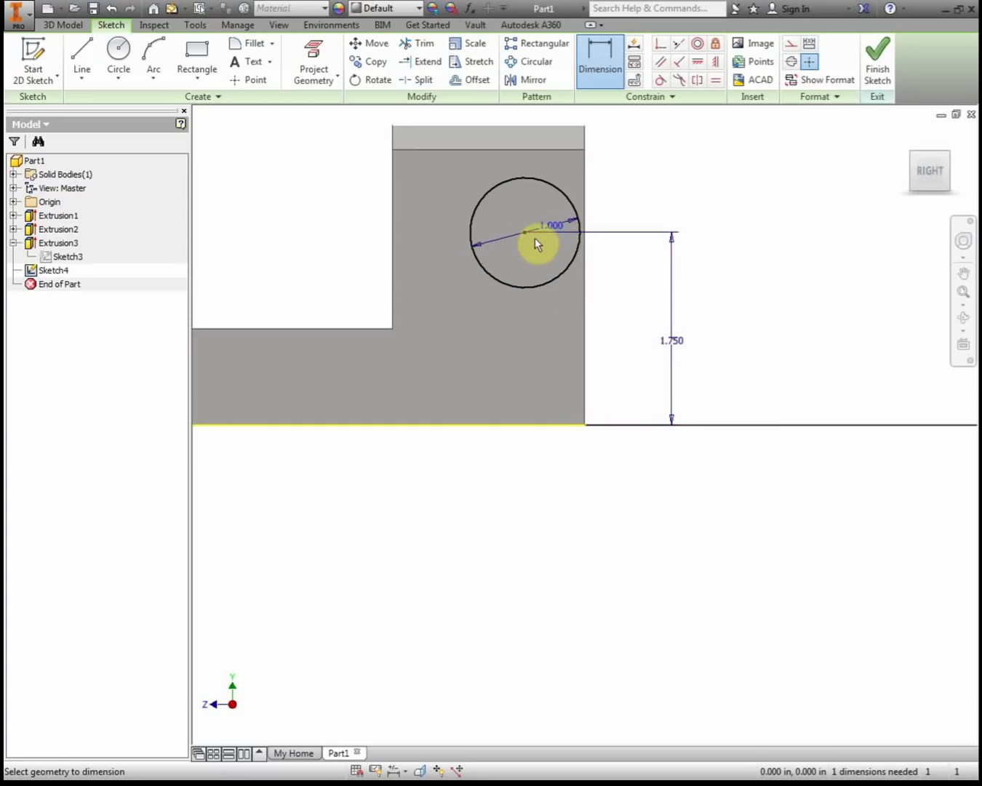
left_click(585, 288)
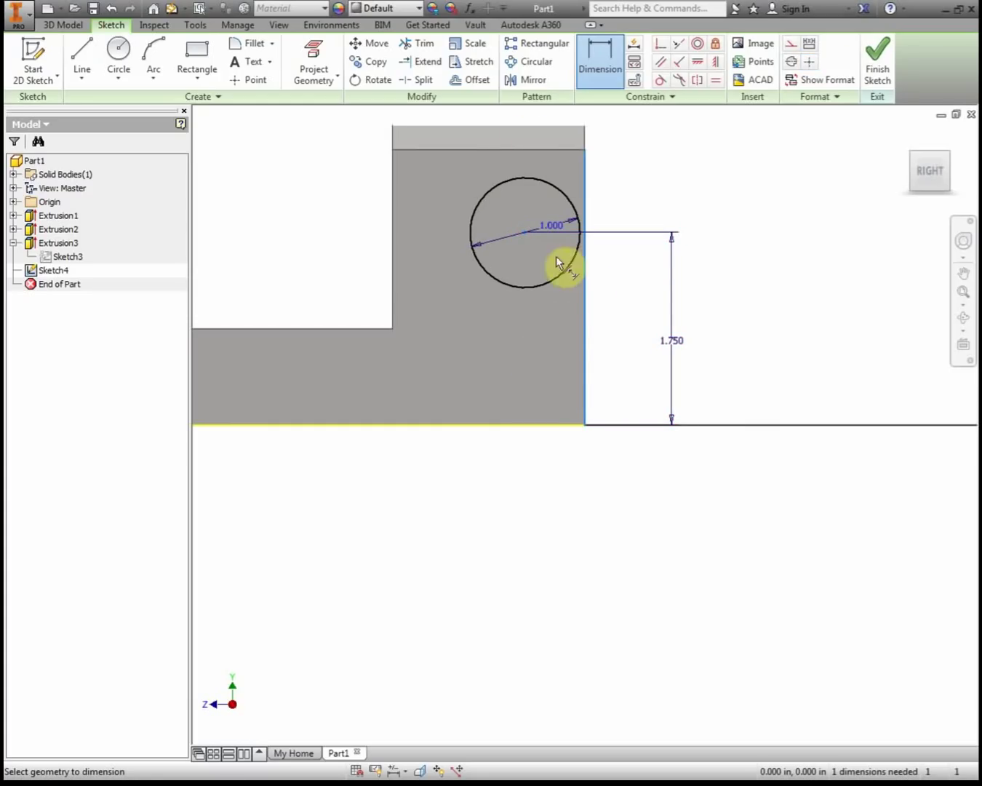
left_click(526, 233)
left_click(533, 266)
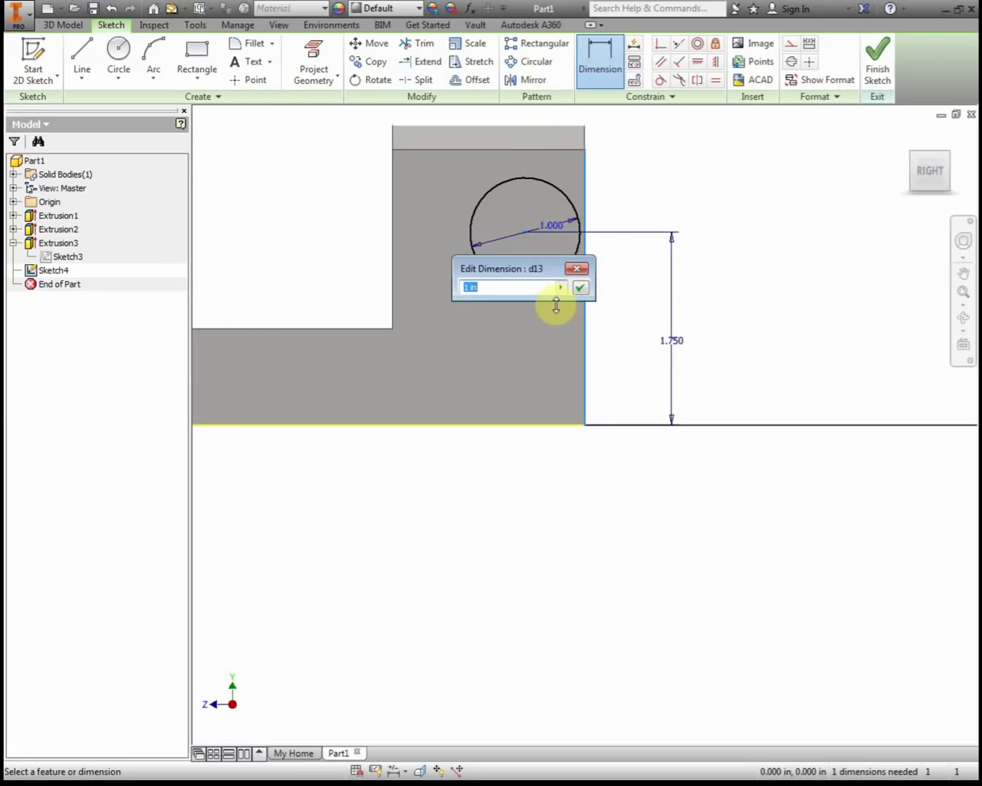
left_click(577, 270)
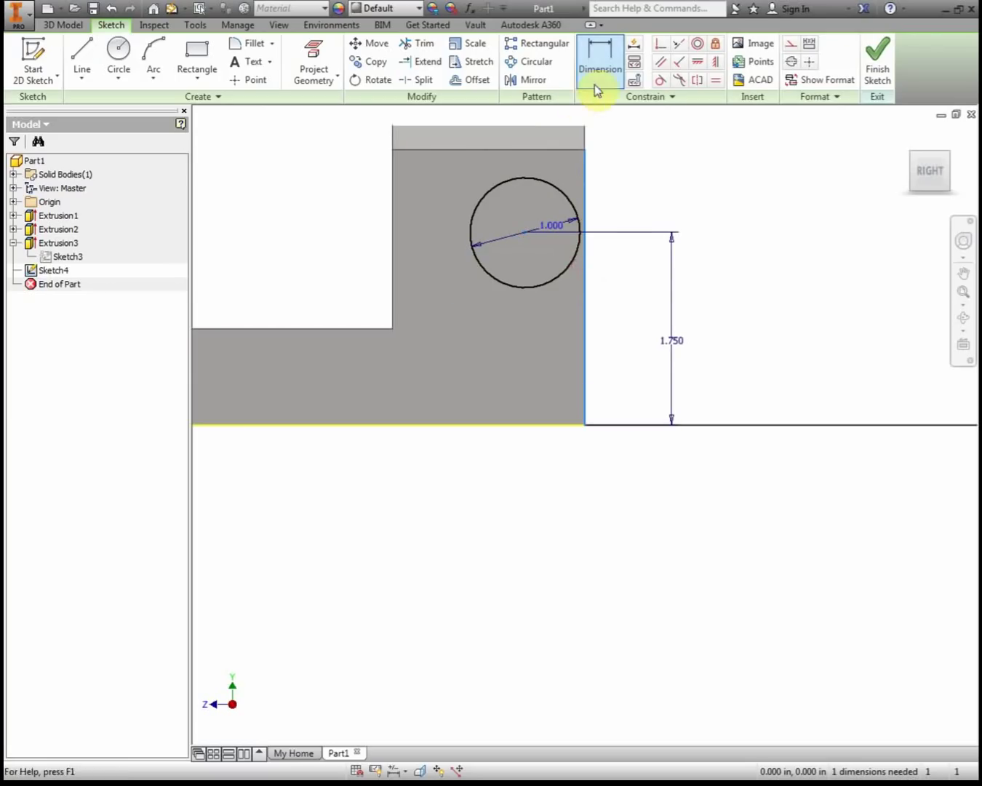
left_click(524, 229)
left_click(582, 260)
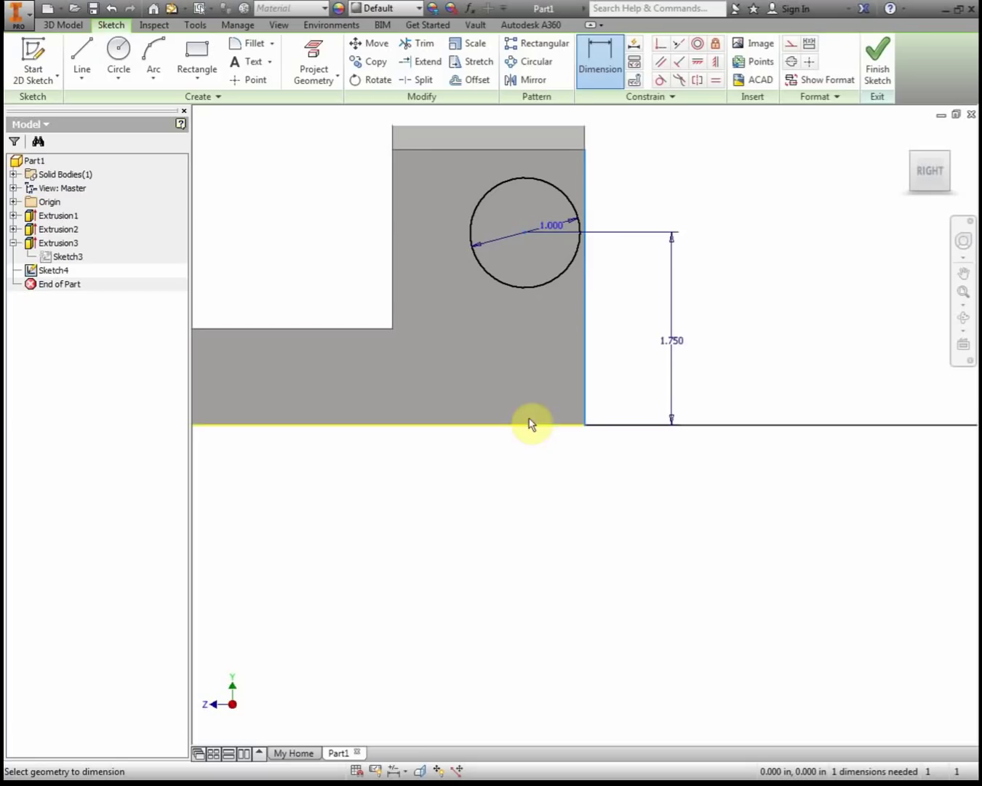
key("Escape")
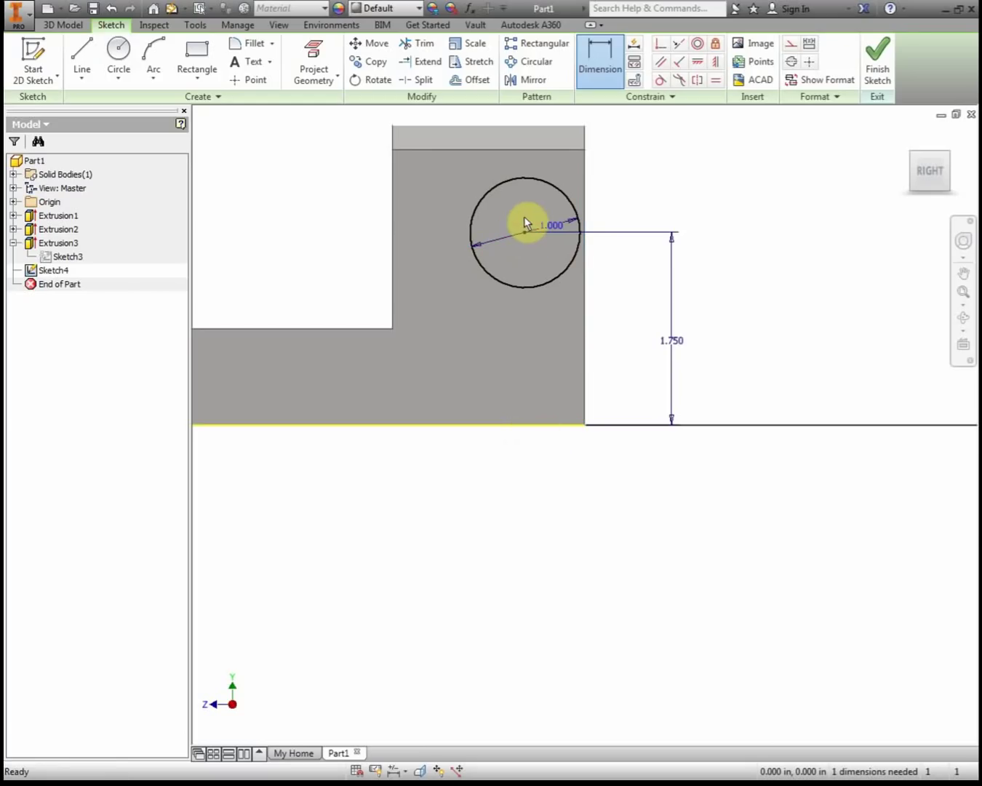
Step: Dimension the circle's centre 0.25 in from the cab's rear edge
left_click(592, 55)
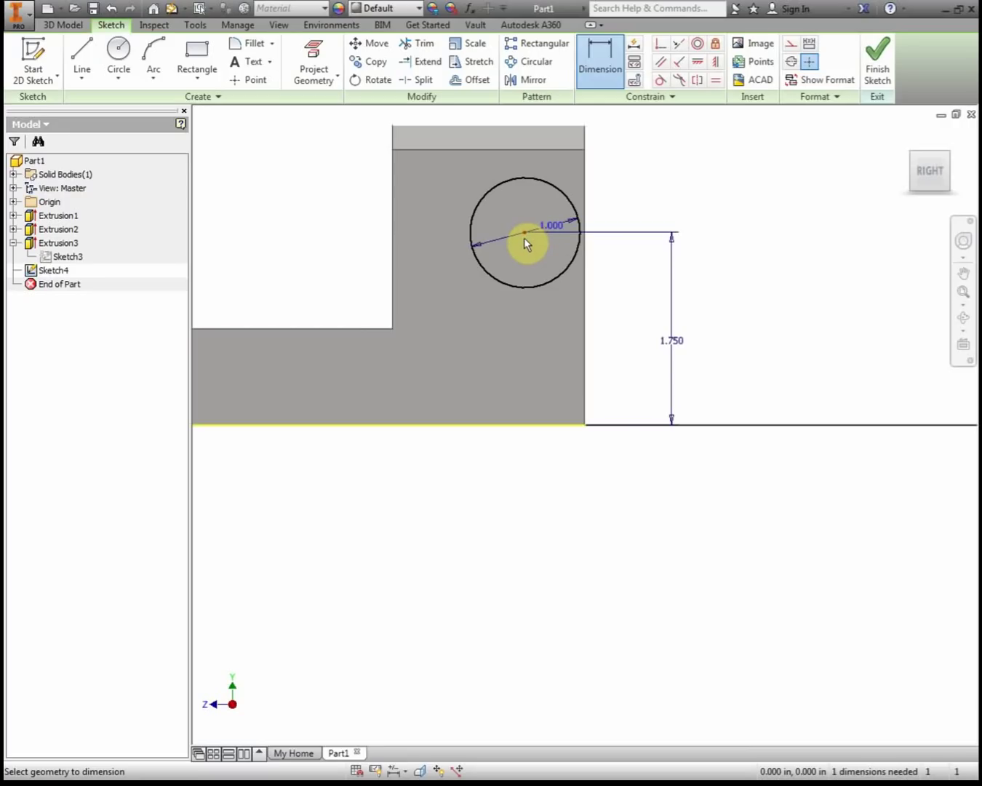
scroll(525, 238, "up", 5)
left_click(525, 215)
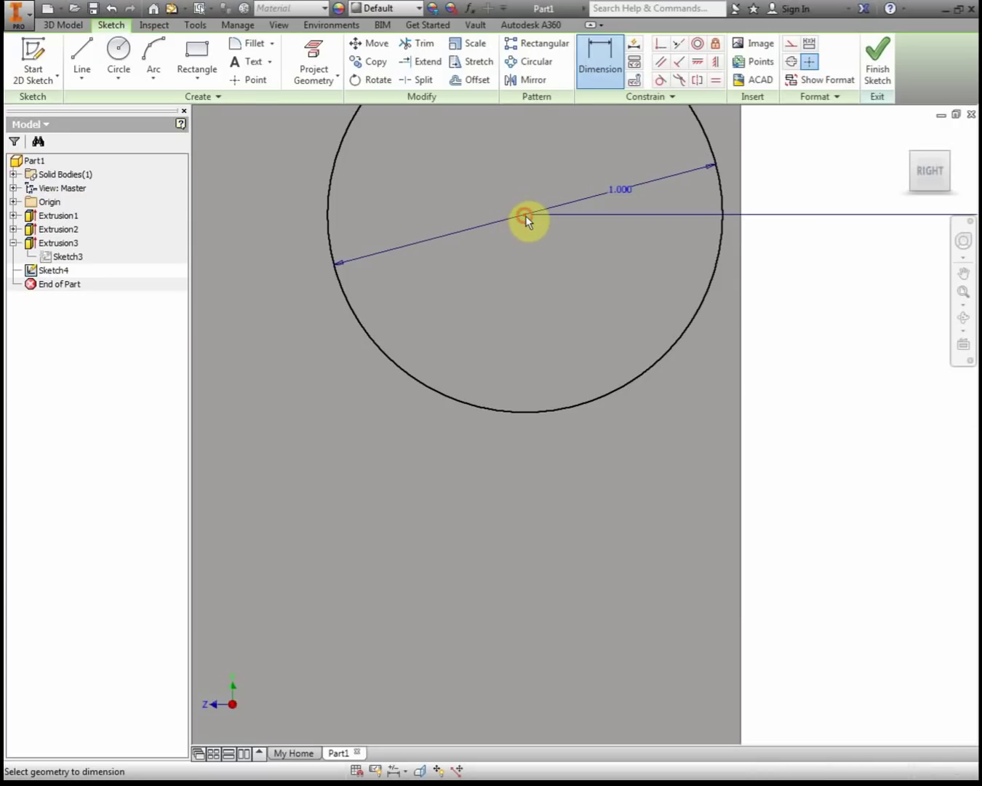
left_click(740, 319)
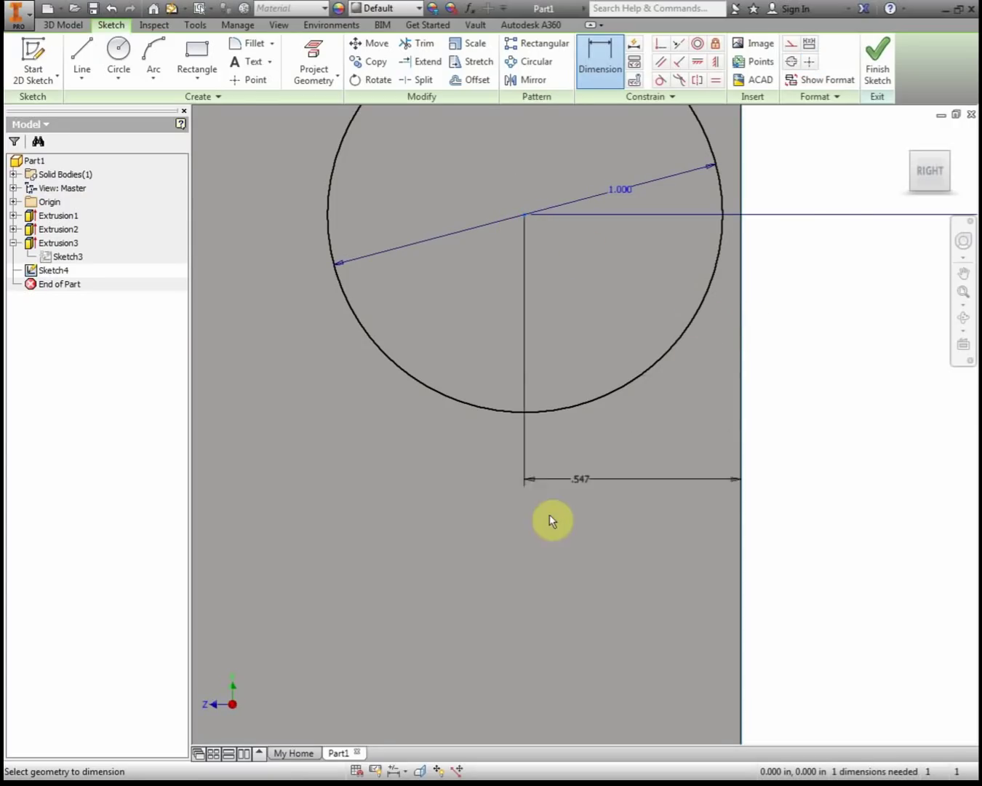
left_click(591, 549)
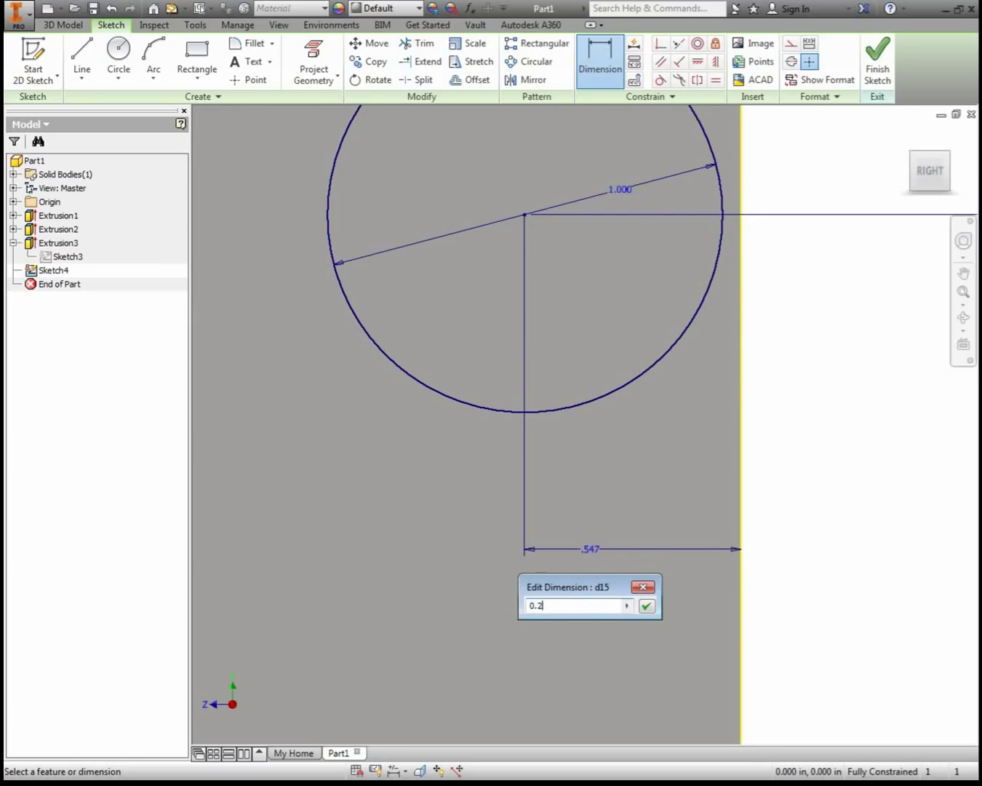
key("Return")
scroll(666, 465, "down", 8)
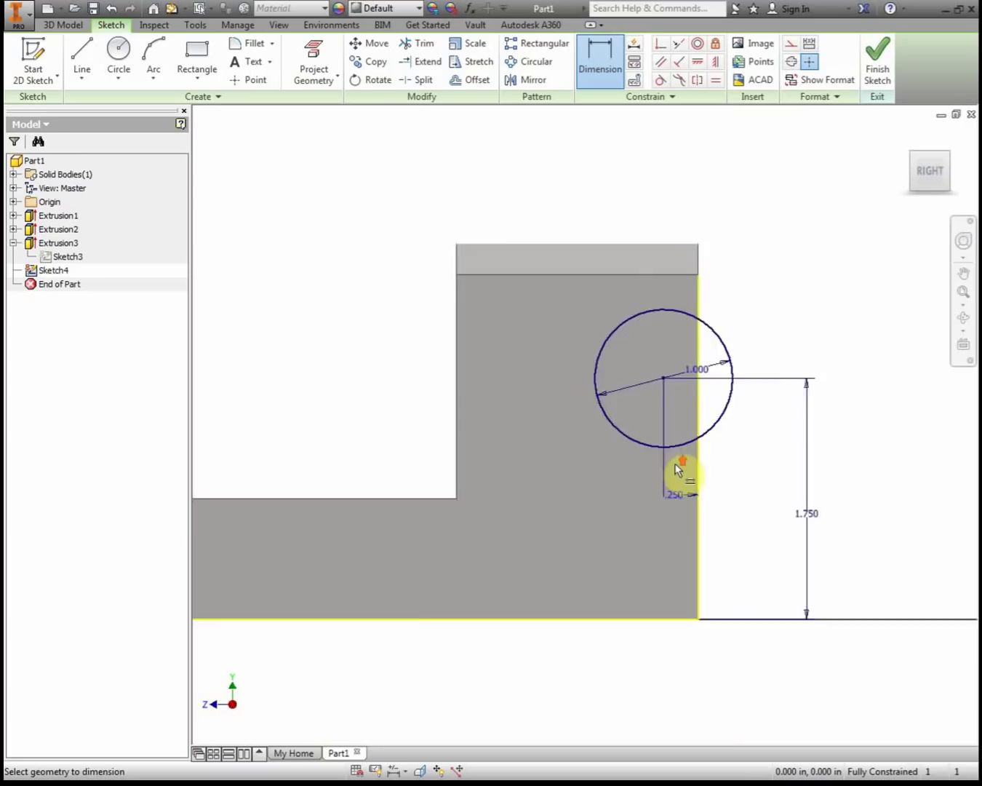
Step: Extrude the circle as a cut through all of the cab, directed into the body
scroll(703, 434, "up", 3)
mouse_move(702, 435)
middle_mouse_down()
mouse_move(709, 369)
mouse_move(782, 343)
middle_mouse_up()
key("F6")
key("e")
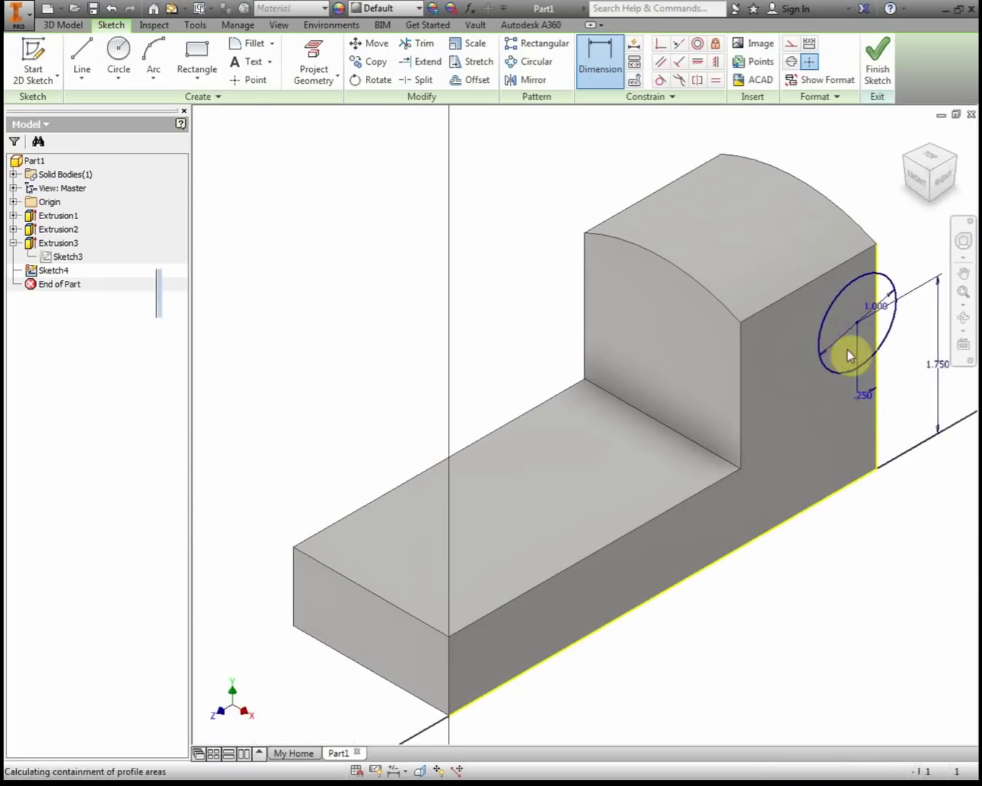
left_click(850, 320)
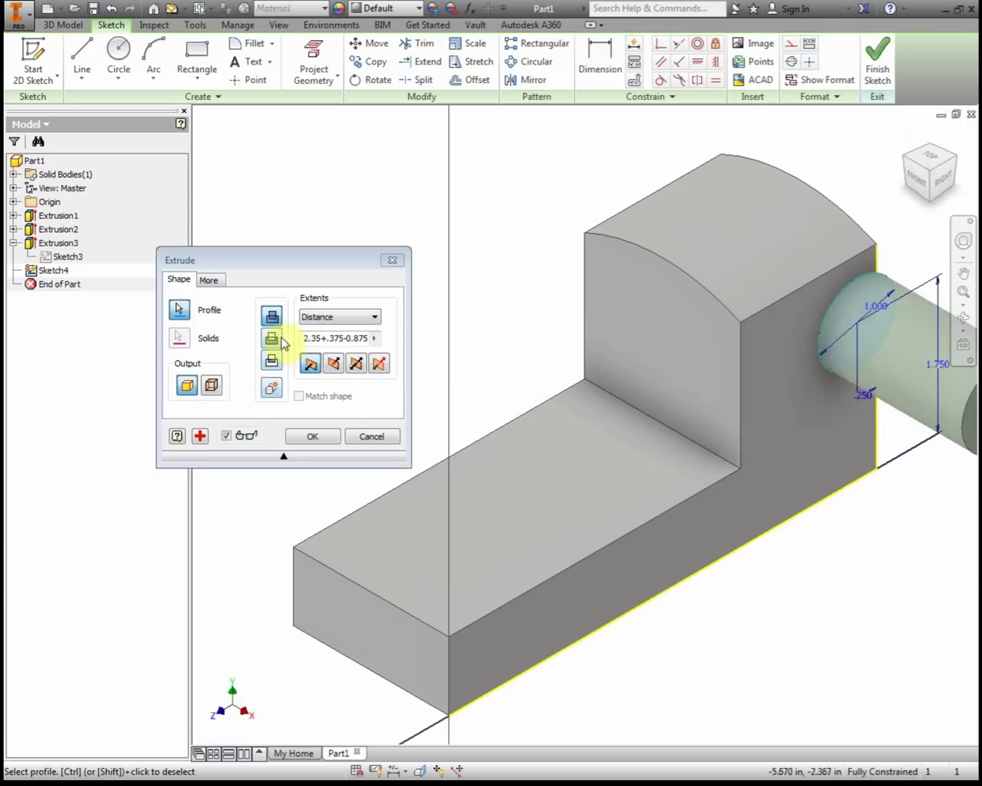
left_click(334, 364)
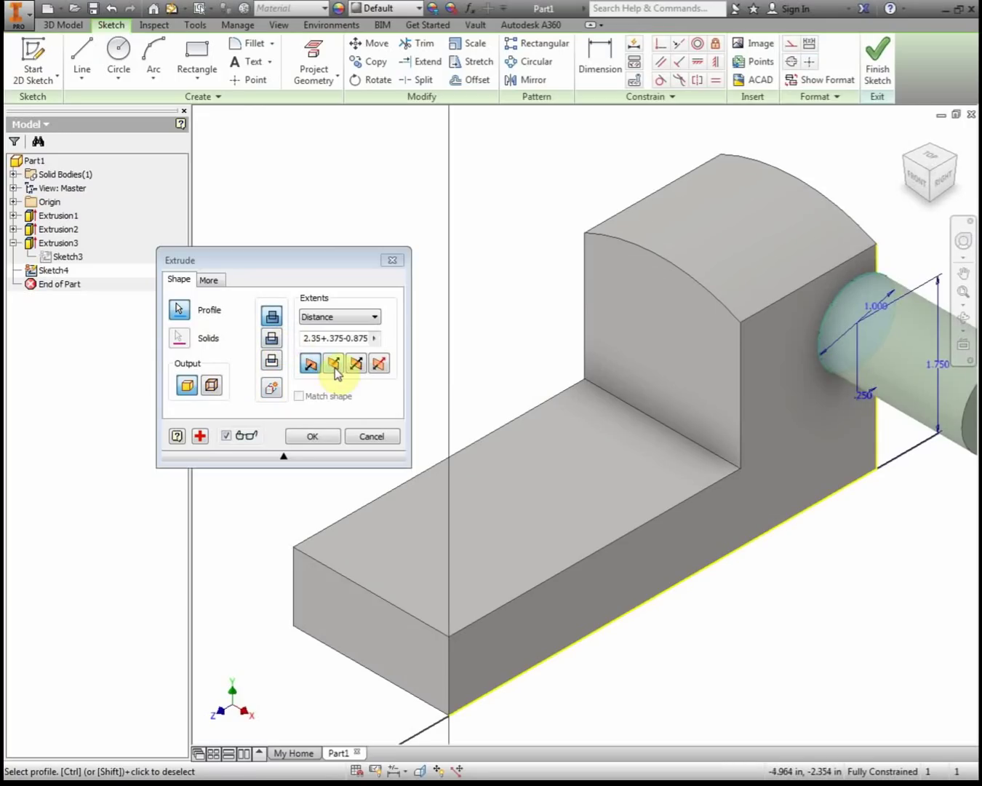
left_click(272, 338)
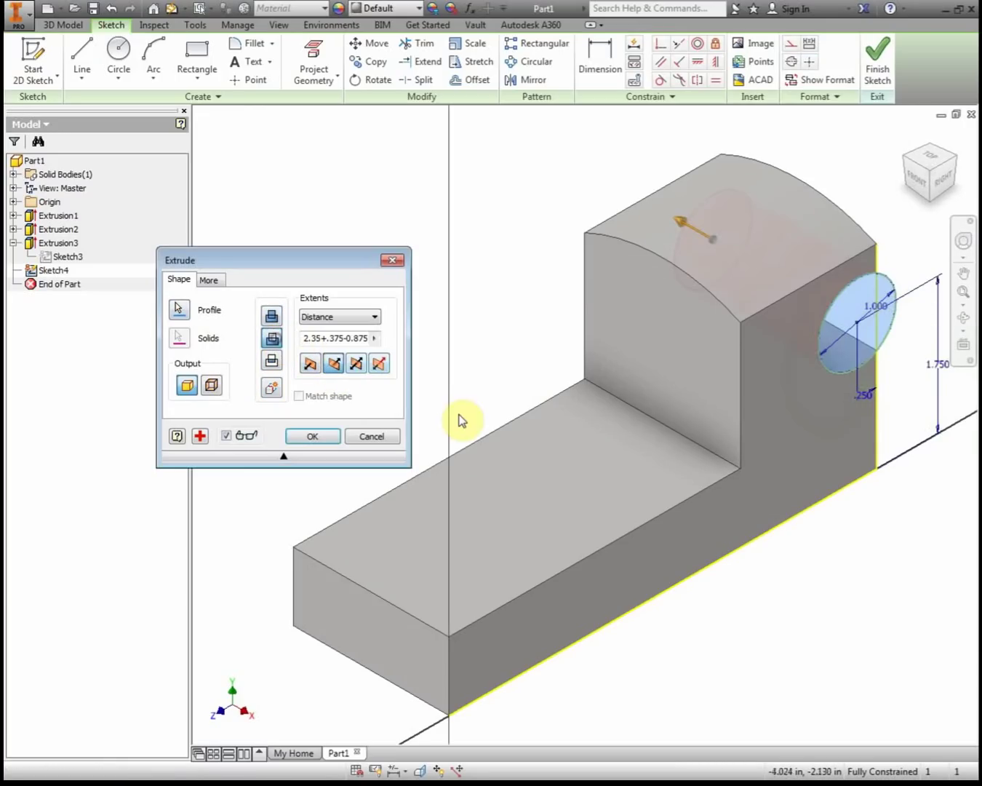
left_click(351, 317)
left_click(342, 370)
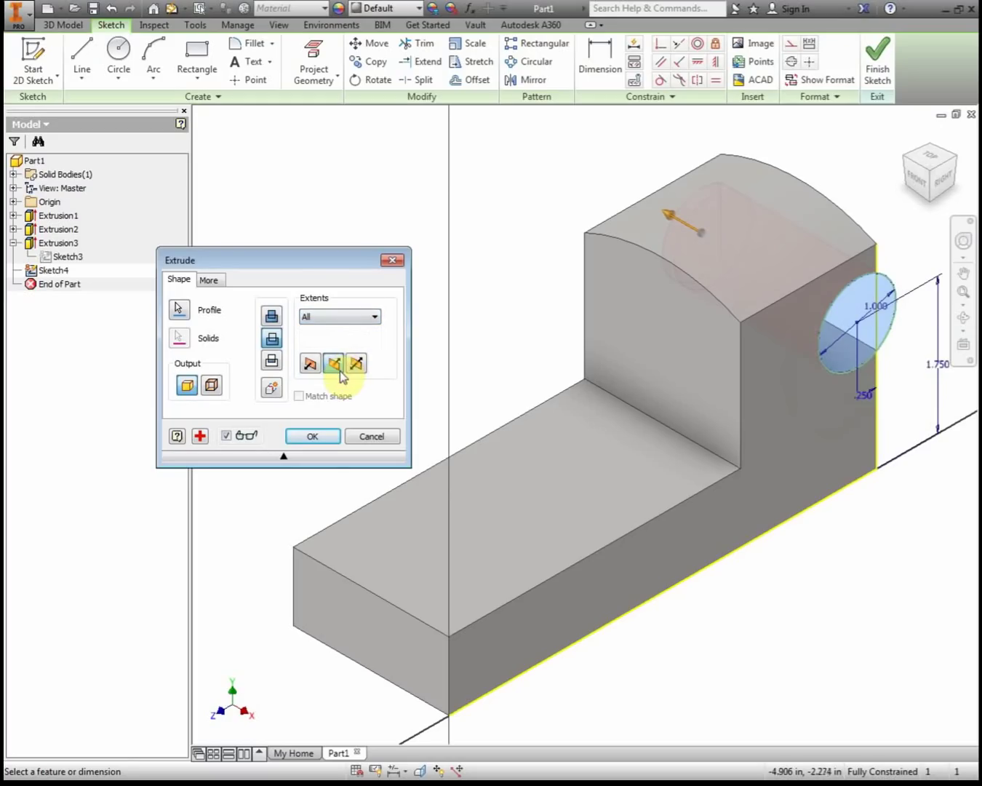
left_click(320, 436)
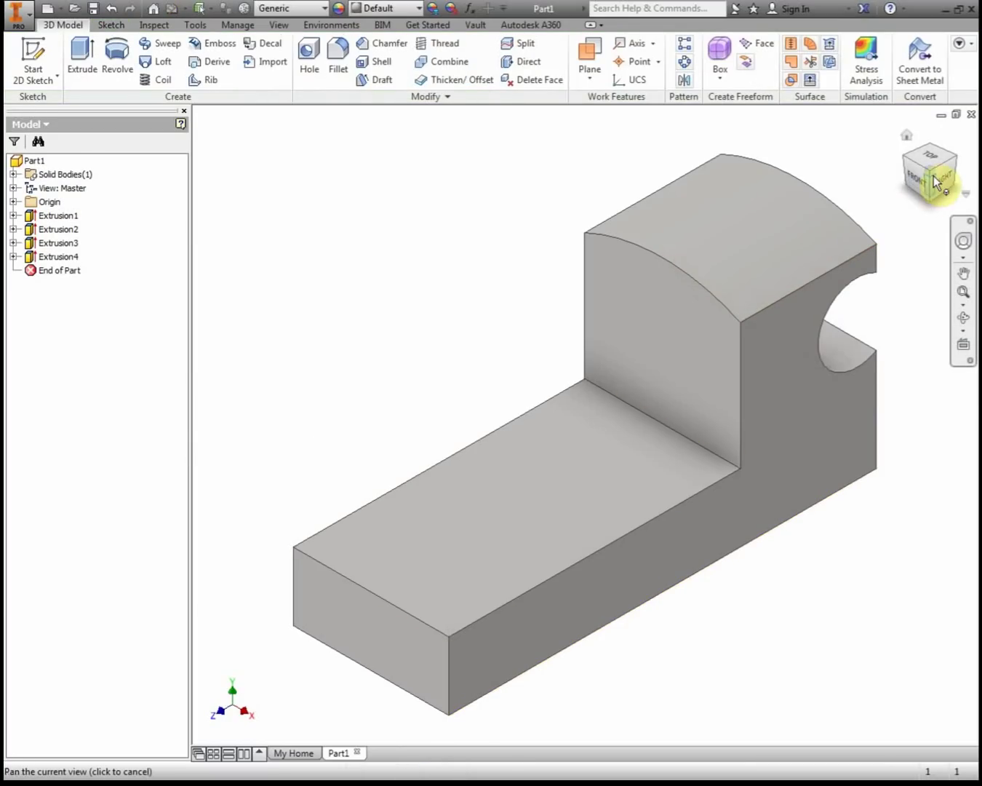
Step: Start a new sketch on the cab's front face above the base block
left_click(932, 176)
left_click(942, 177)
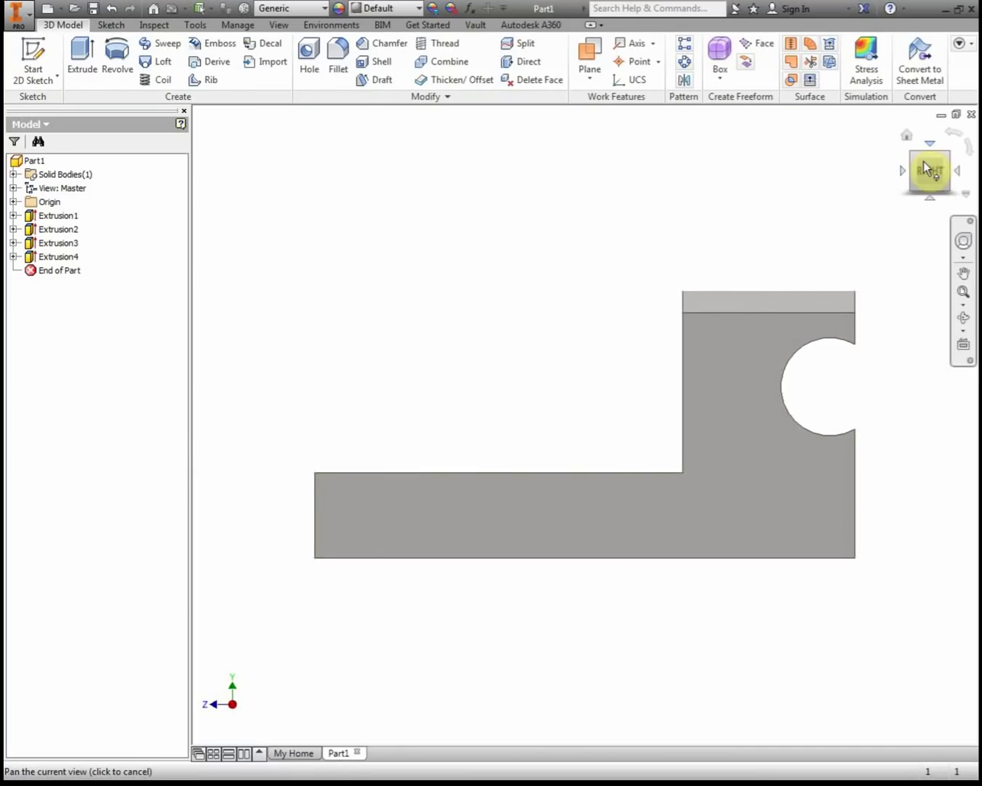
left_click(908, 134)
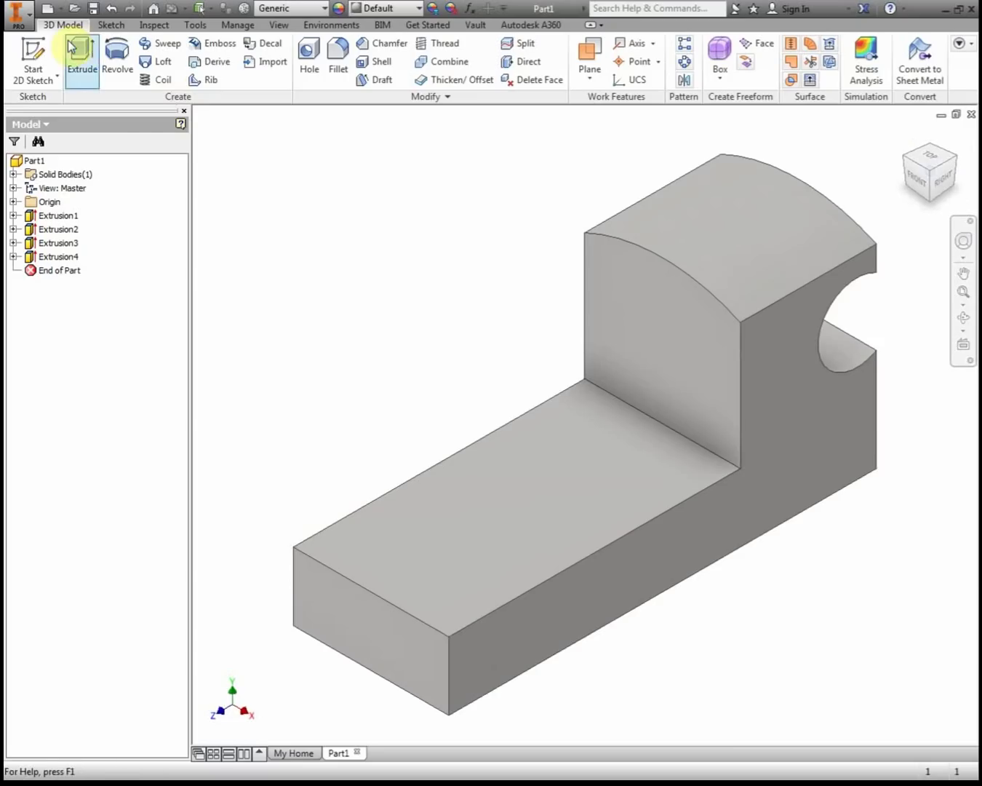
key("s")
left_click(667, 347)
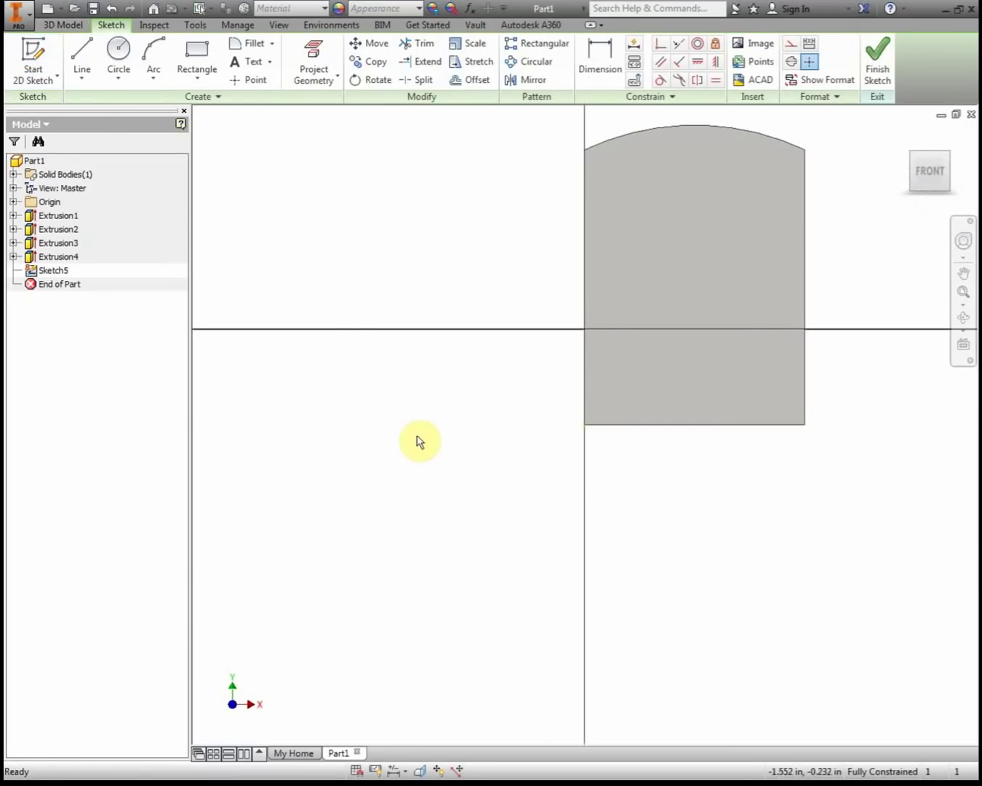
Step: Draw a circle with a diameter of .75*2 in on the cab's front face for the boiler
left_click(123, 62)
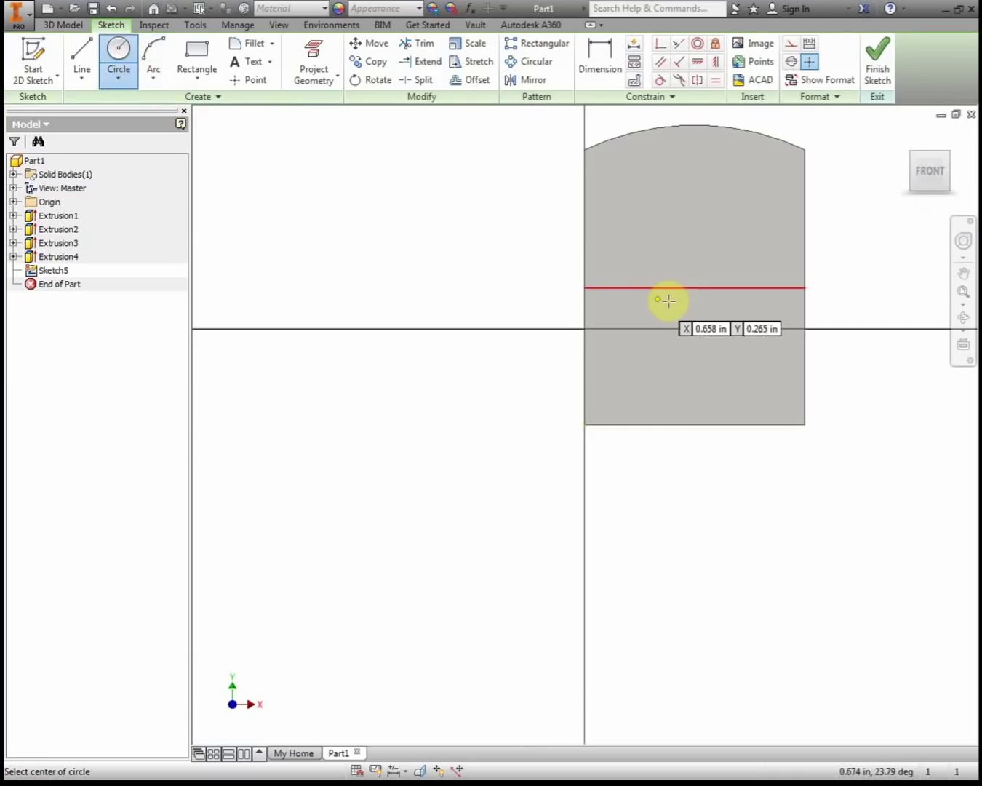
left_click(717, 306)
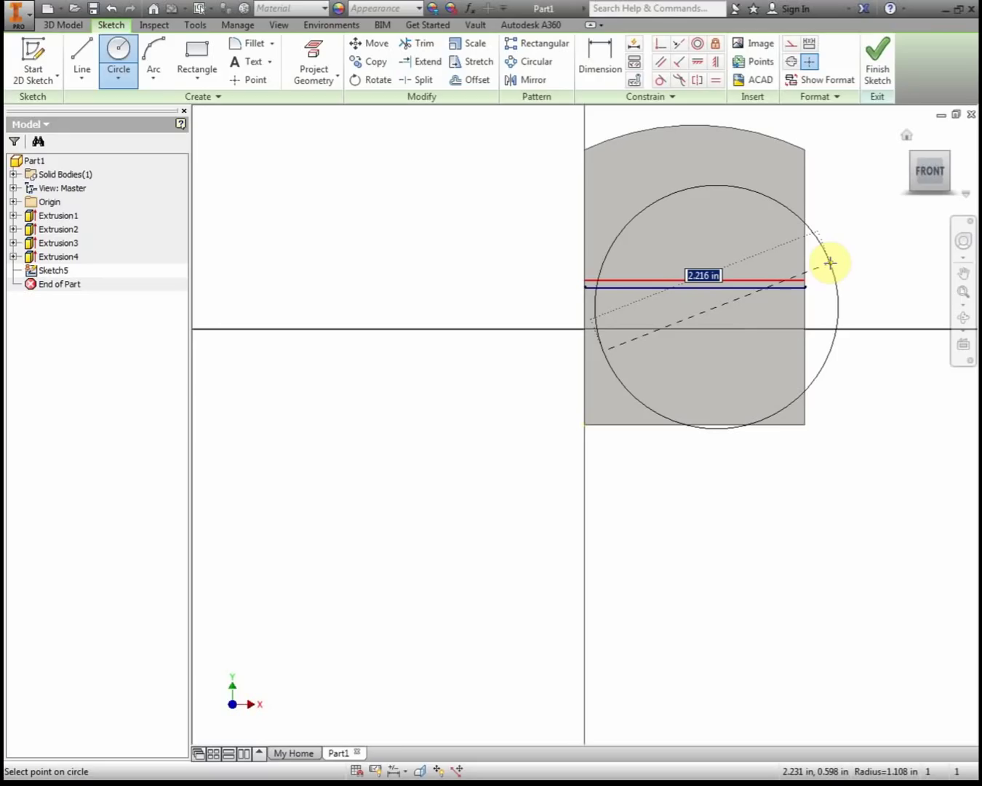
type(".75*2")
key("Return")
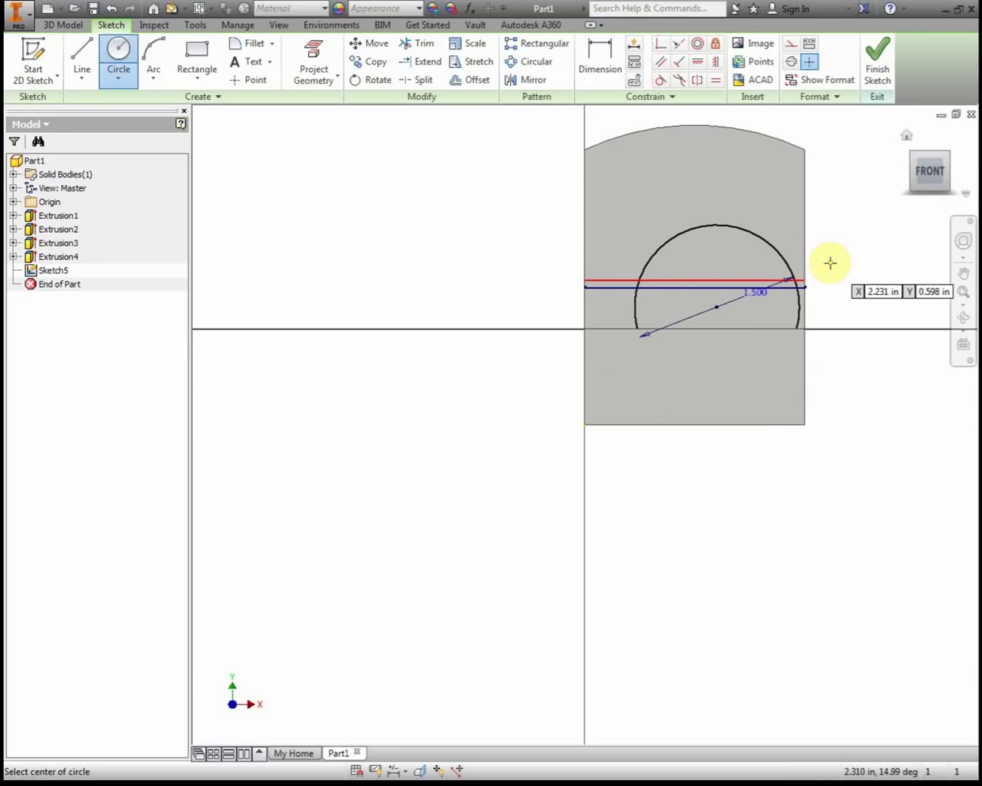
Step: Dimension the boiler circle's centre 1.375 in above the body's bottom edge
left_click(603, 50)
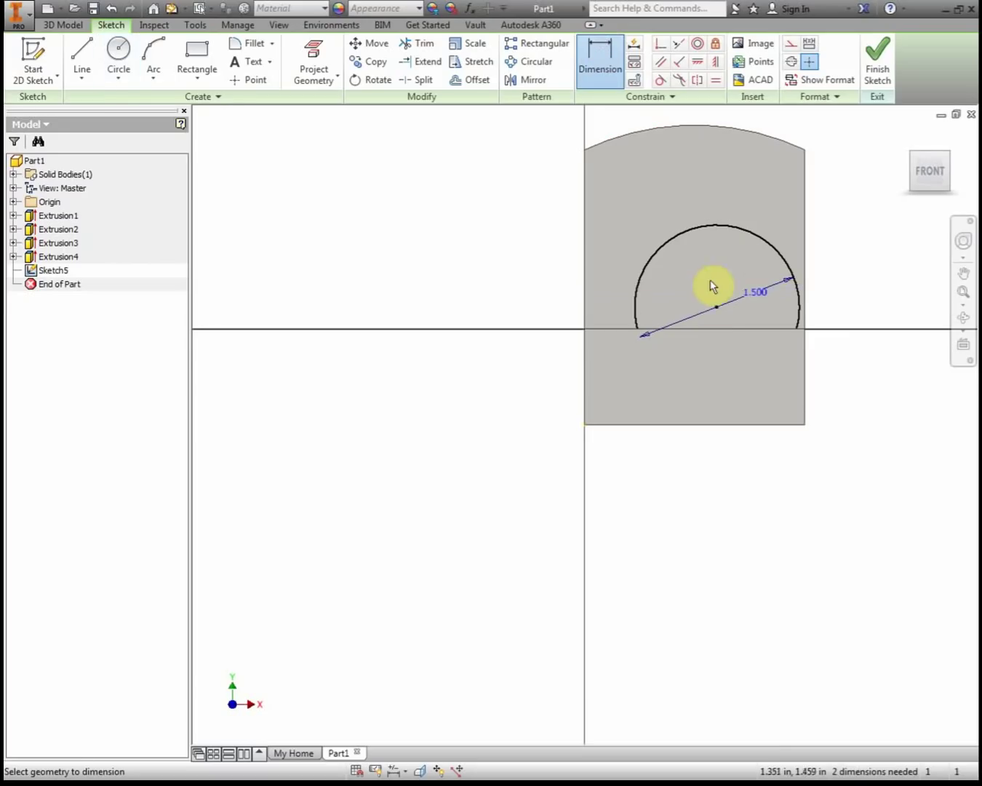
left_click(723, 427)
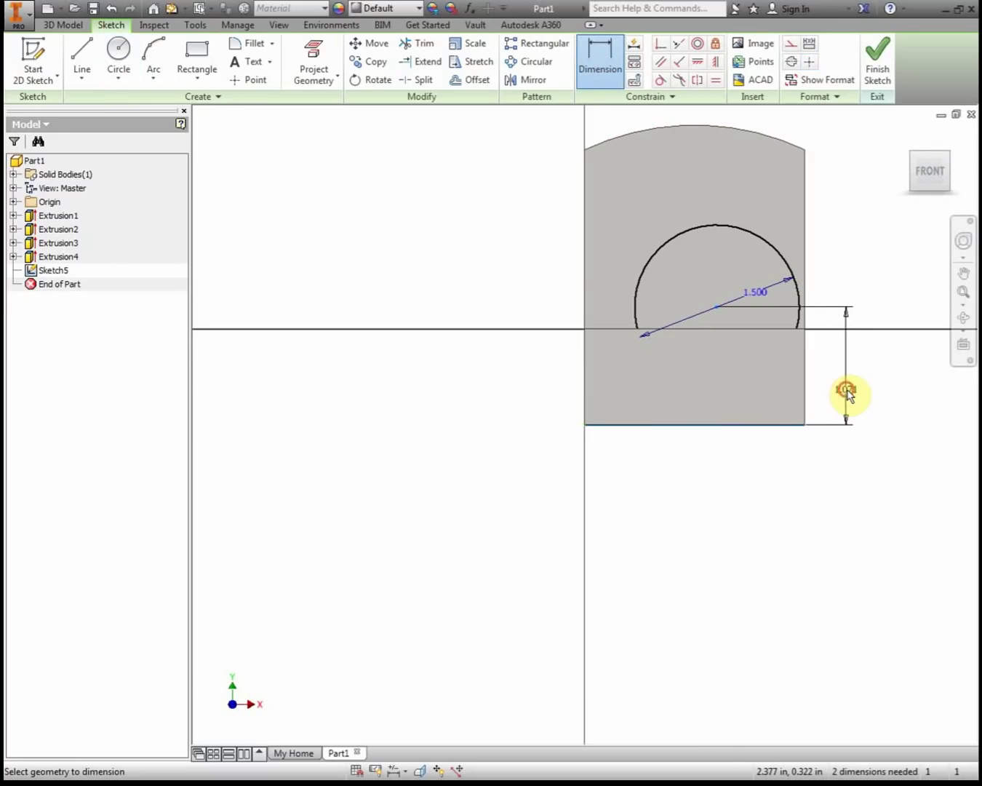
left_click(848, 393)
type("1.375")
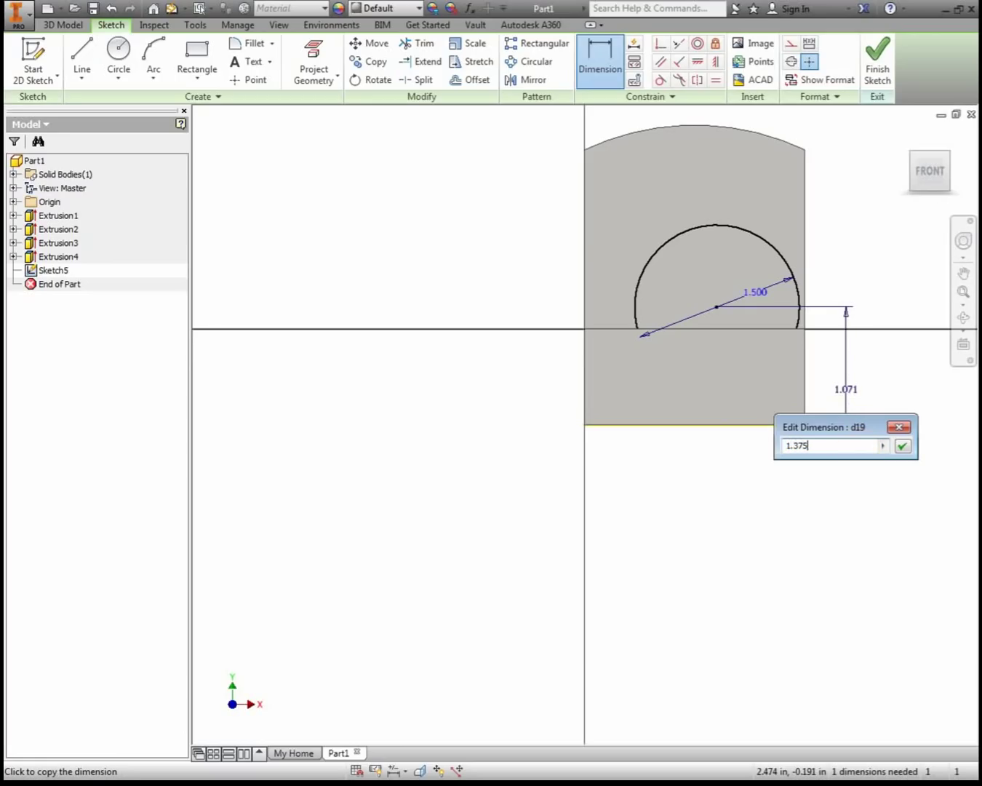
key("Return")
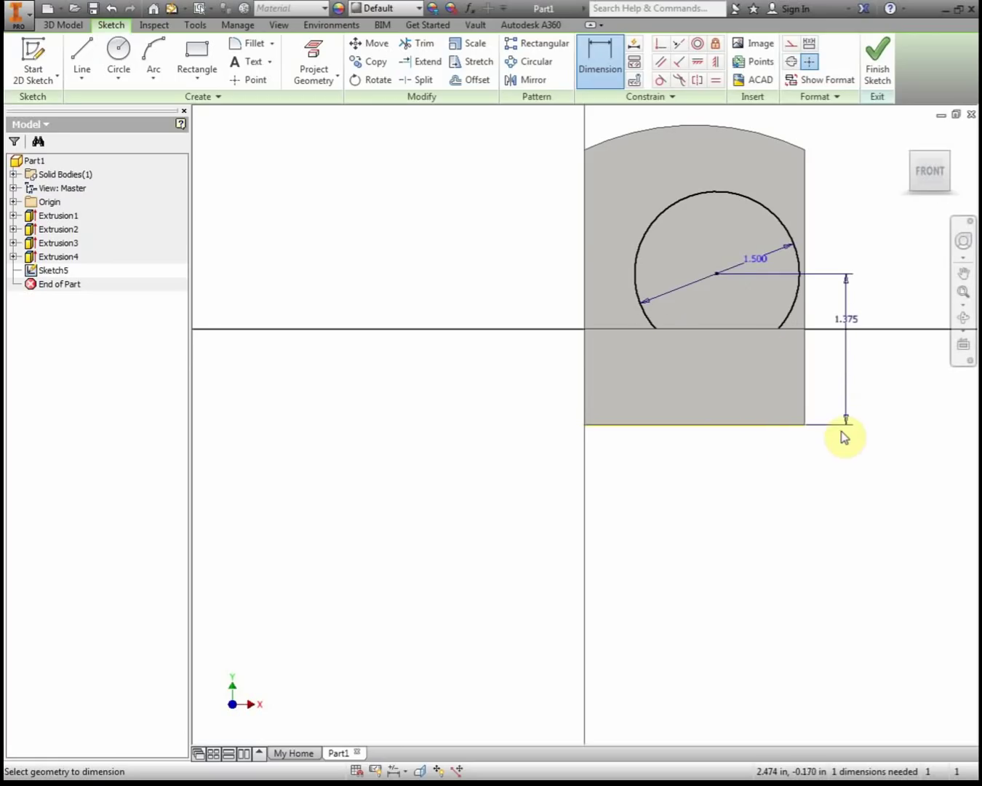
Step: Dimension the boiler circle's centre 1 in from the cab's right side edge
left_click(718, 273)
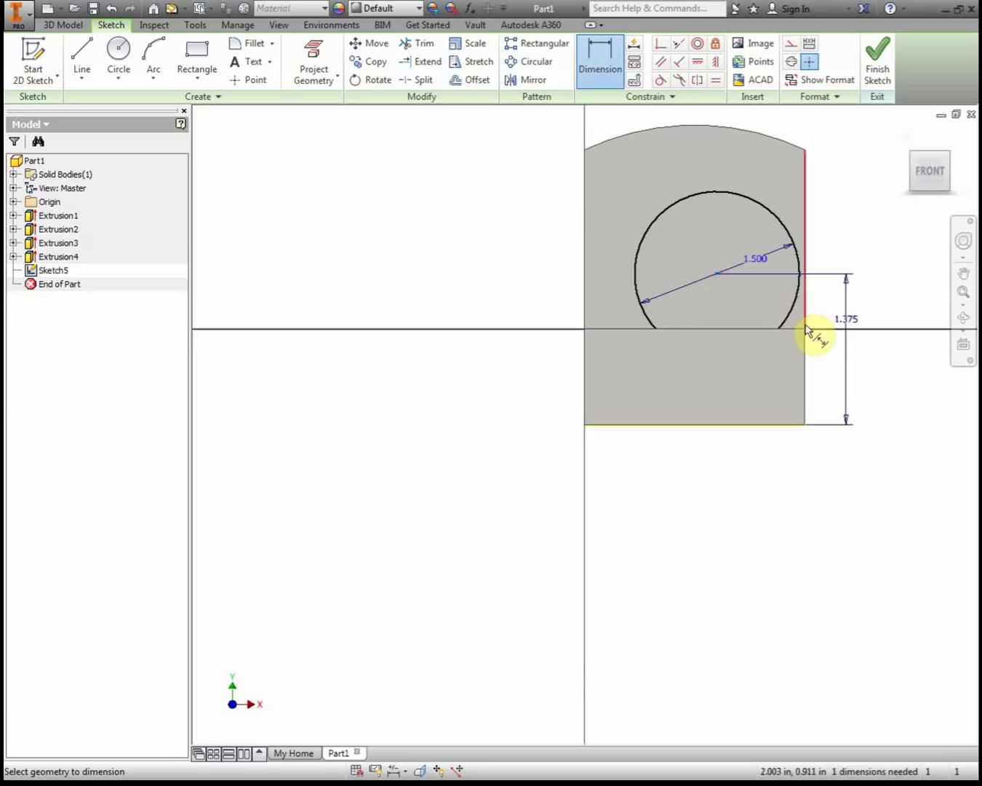
left_click(805, 363)
left_click(761, 511)
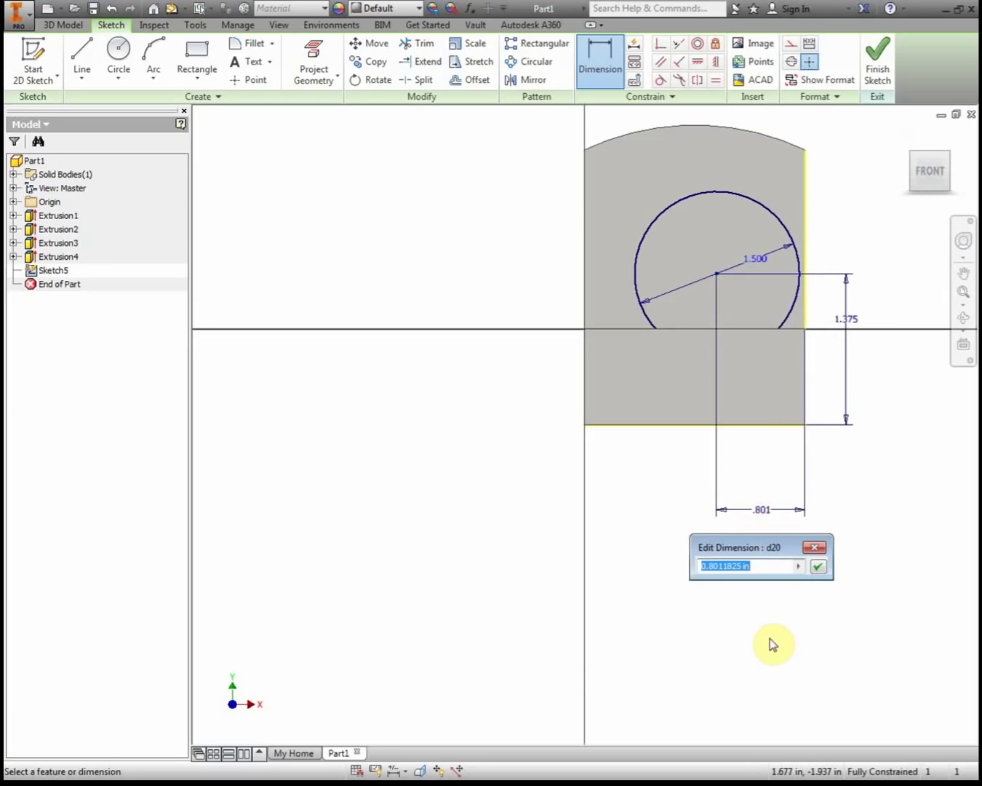
type("1")
key("Return")
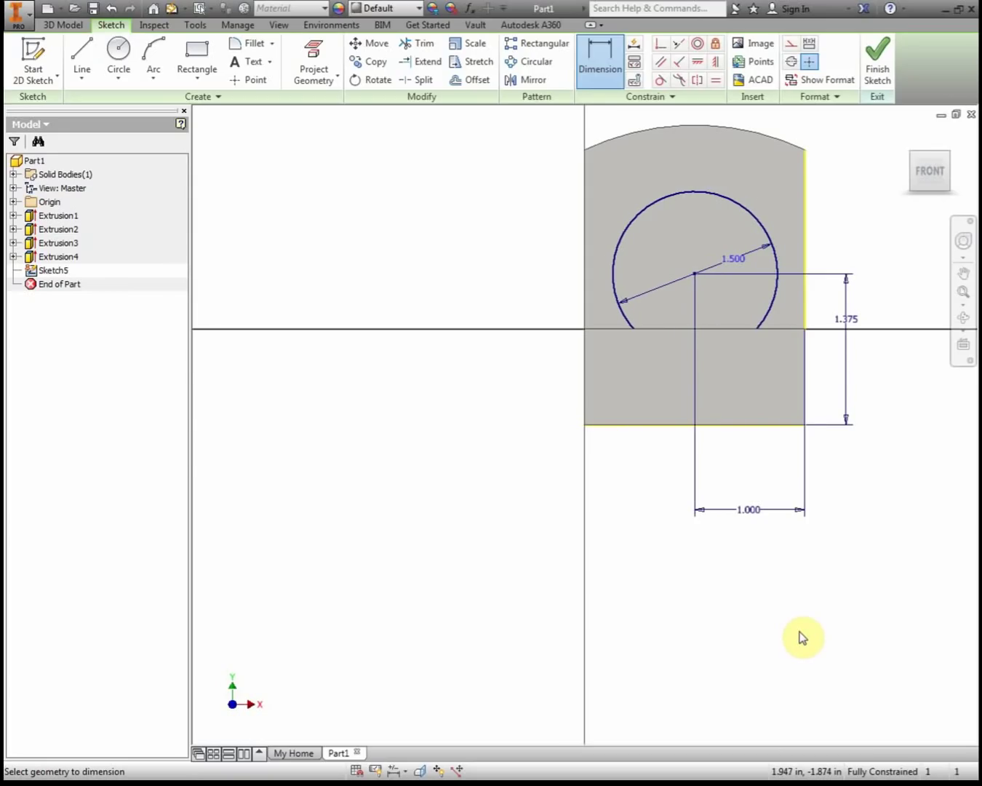
Step: Extrude the boiler circle forward from the cab as a joined solid over a distance of 5.5-1.75 in
key("e")
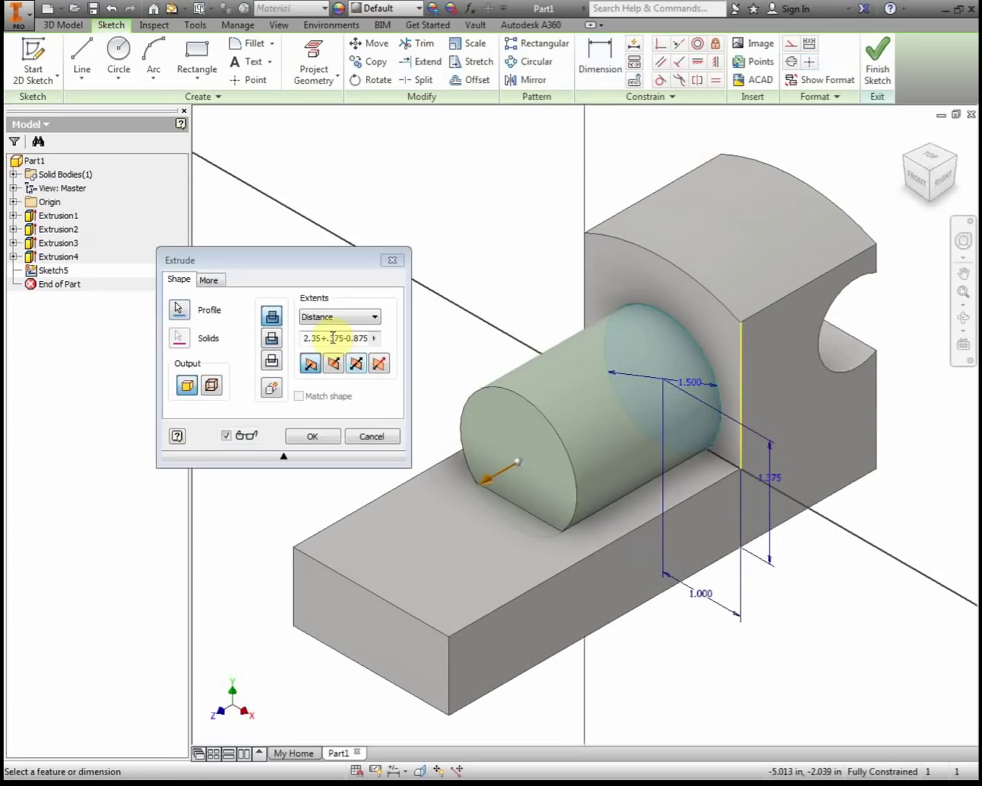
left_click(330, 338)
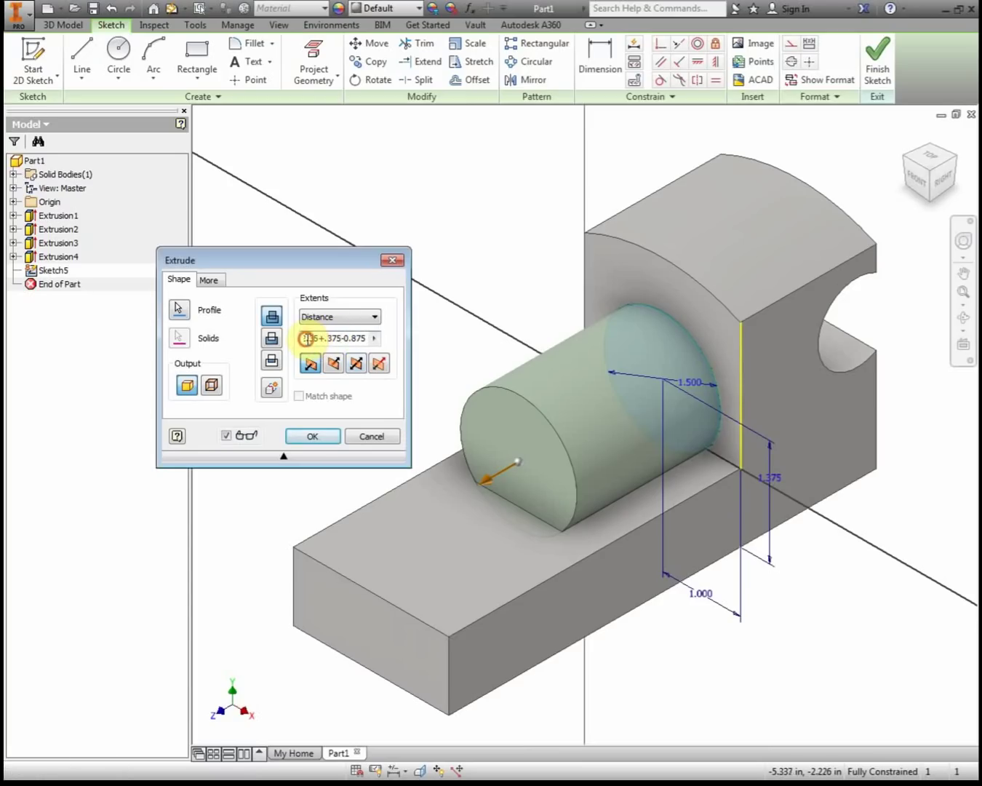
double_click(306, 338)
key("BackSpace")
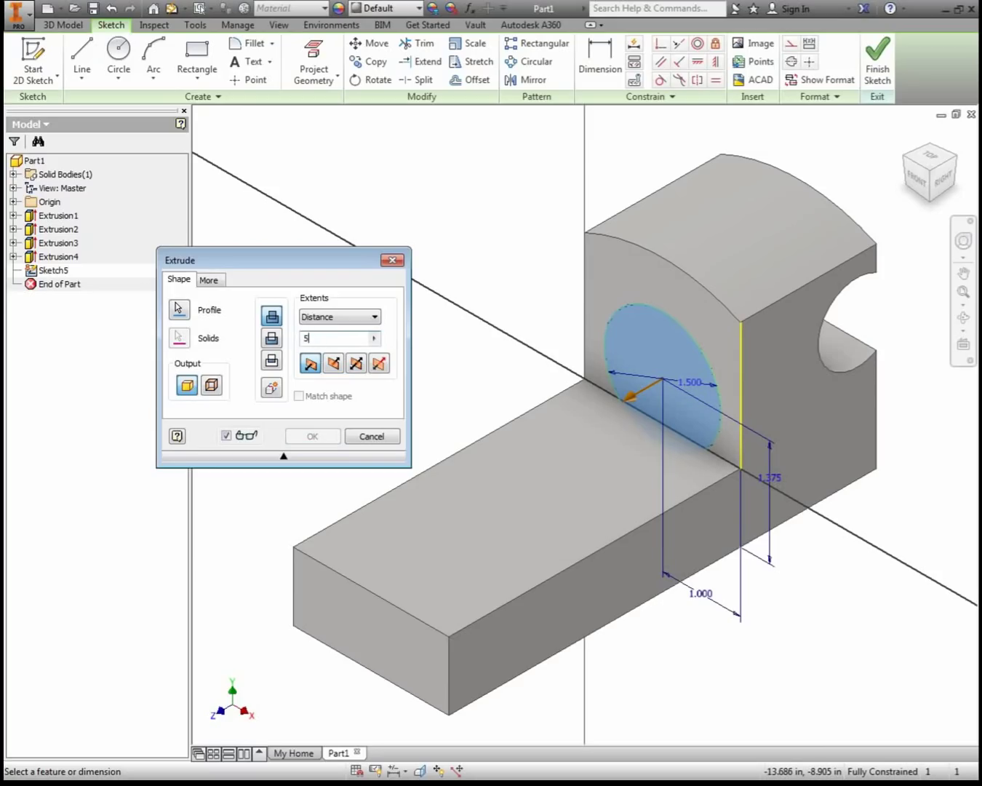
type("5.5")
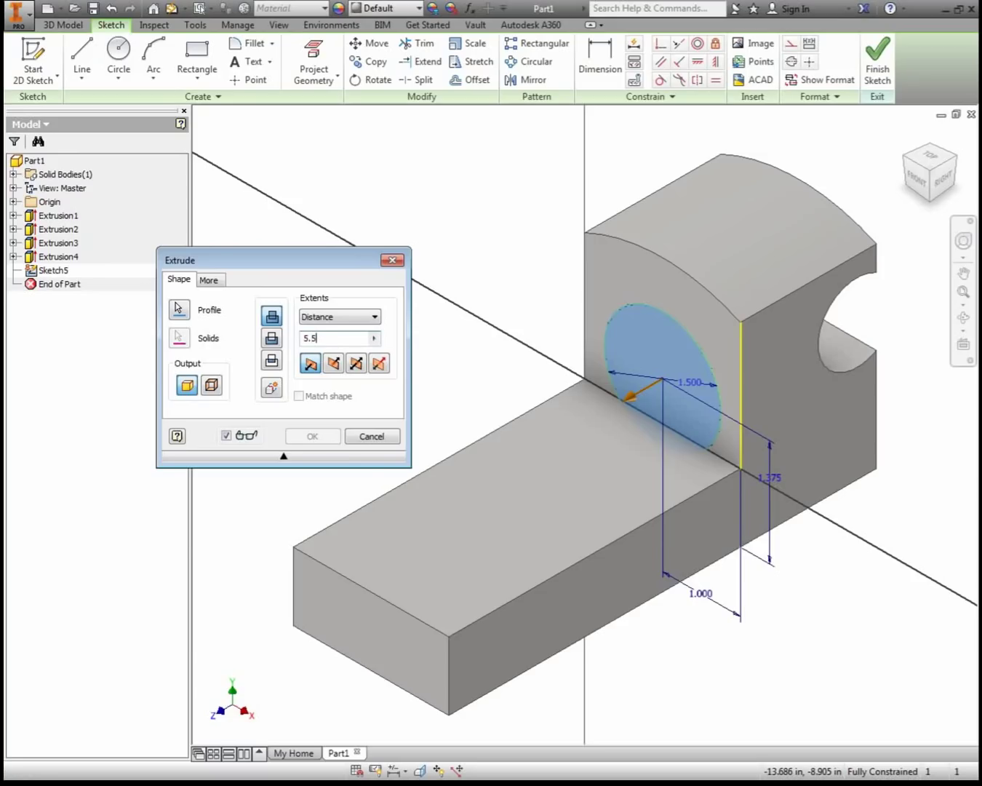
type("-")
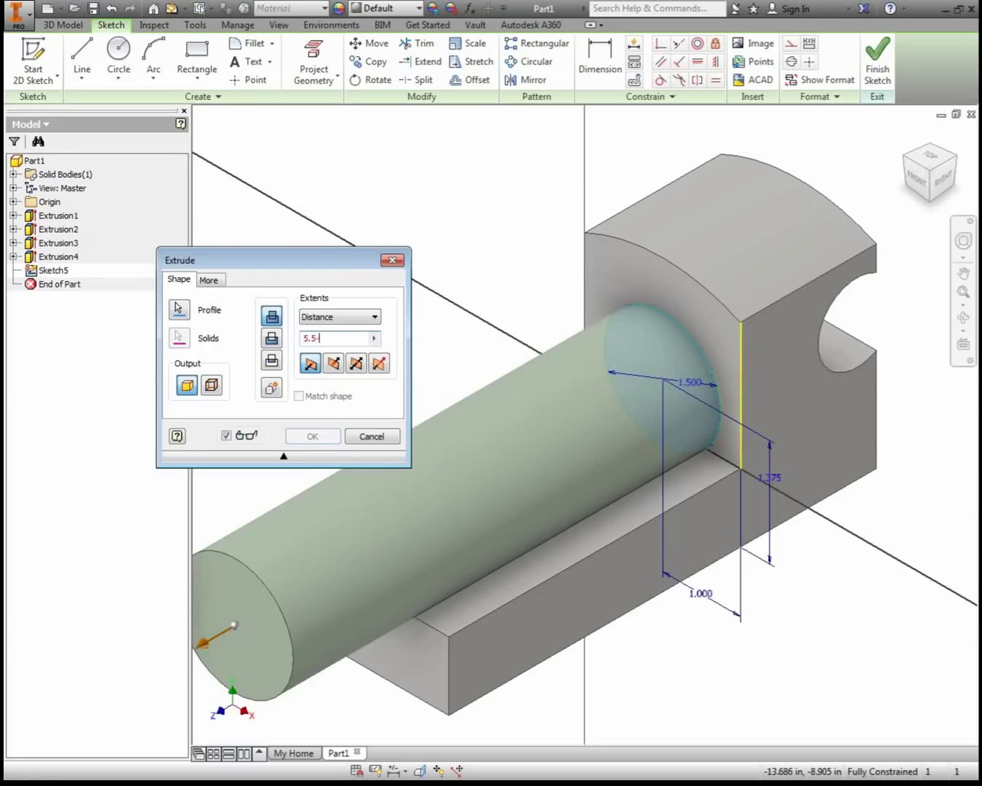
type("1.75")
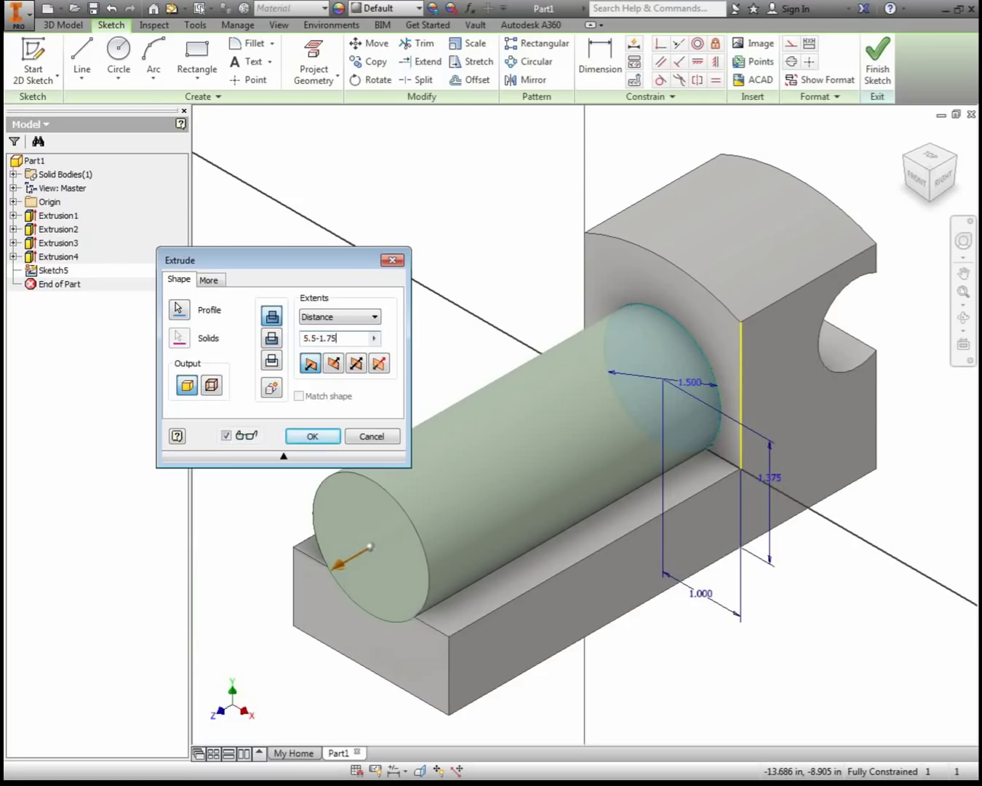
key("Return")
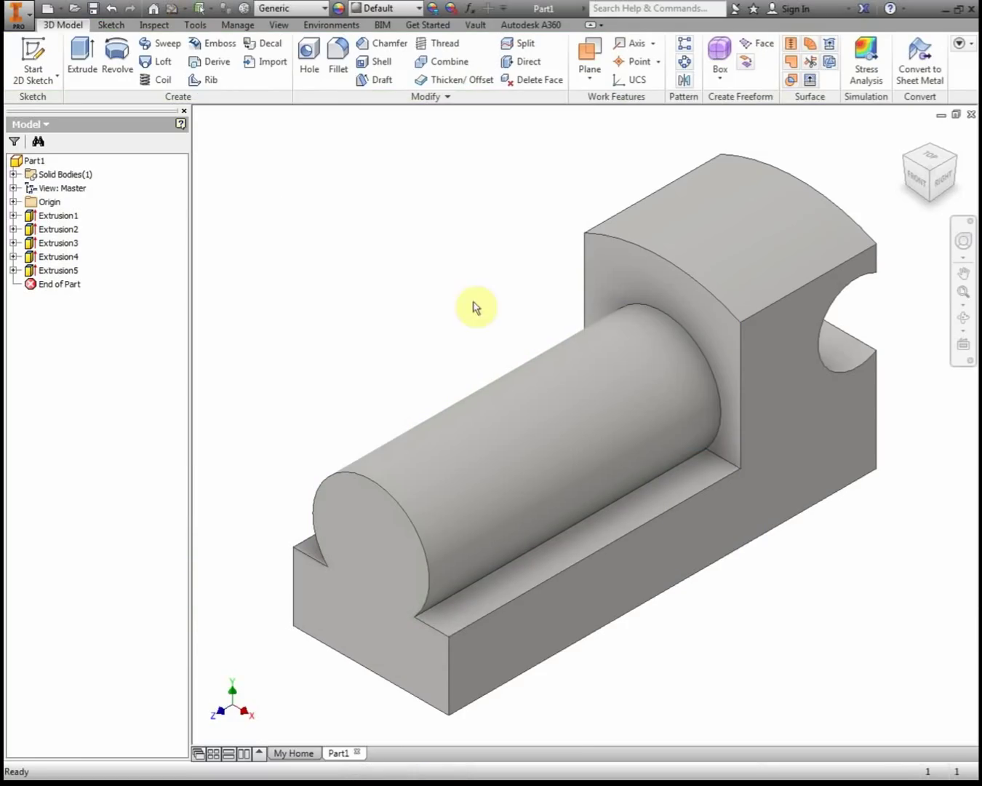
Step: Review the hole positions in the miniature train PDF drawing and inspect the Inventor model from the front and right
mouse_move(4, 135)
left_mouse_down()
mouse_move(176, 135)
mouse_move(586, 57)
left_mouse_up()
scroll(482, 441, "down", 3)
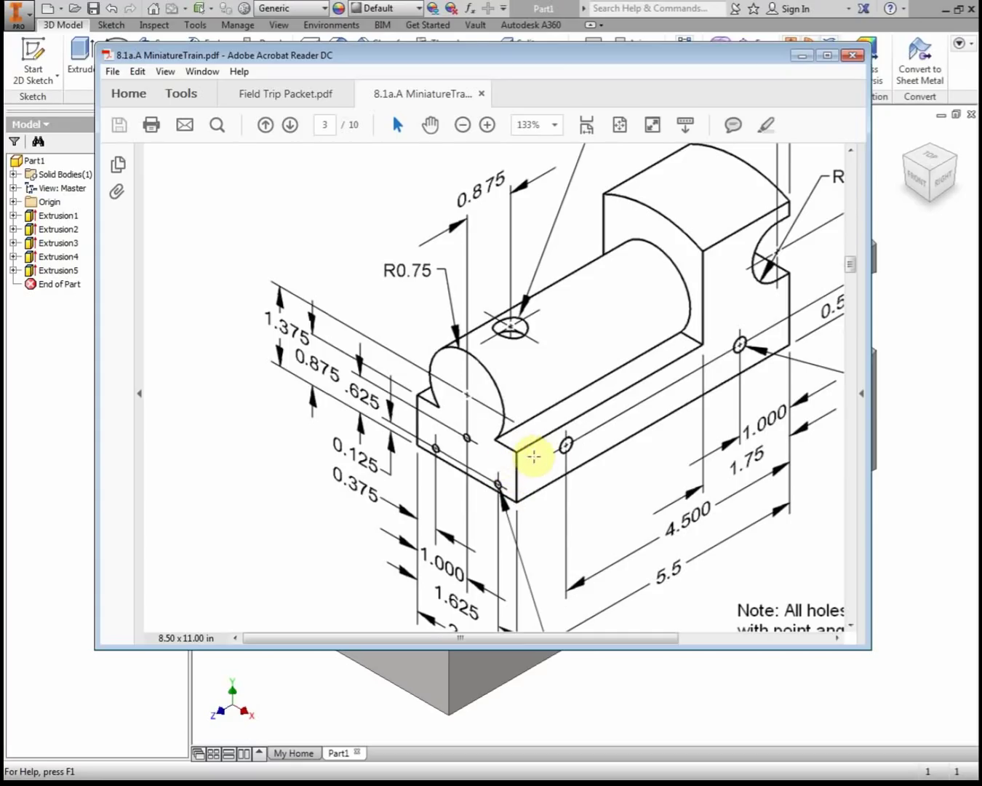
left_click_drag(705, 64, 0, 176)
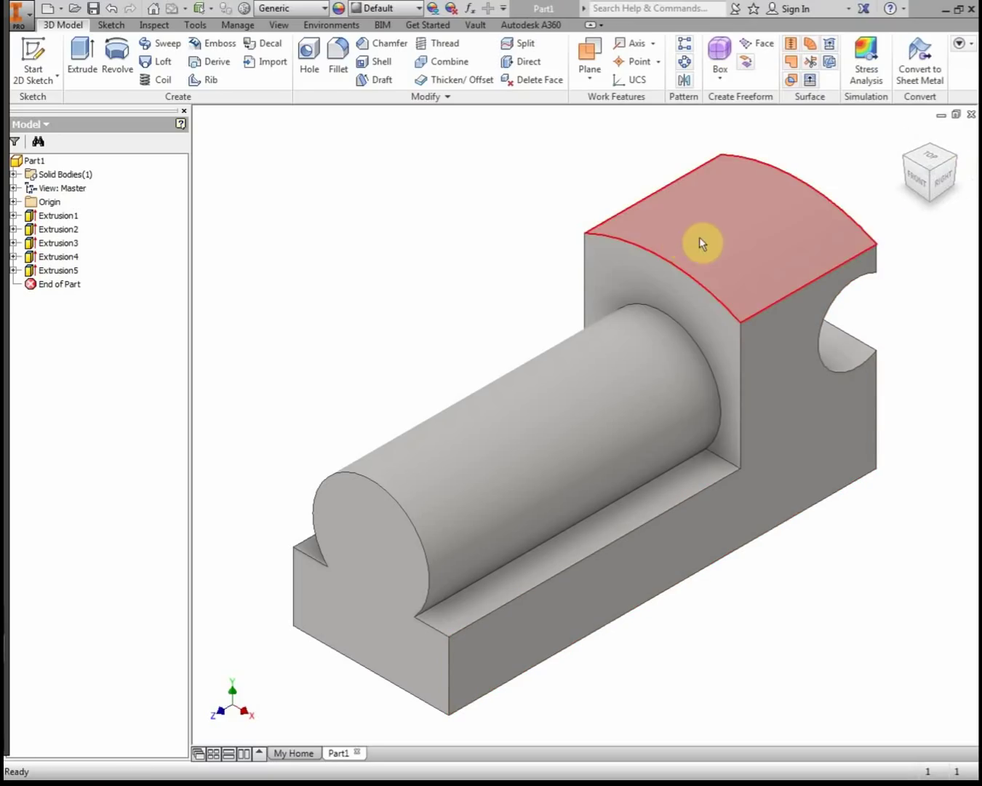
left_click(915, 197)
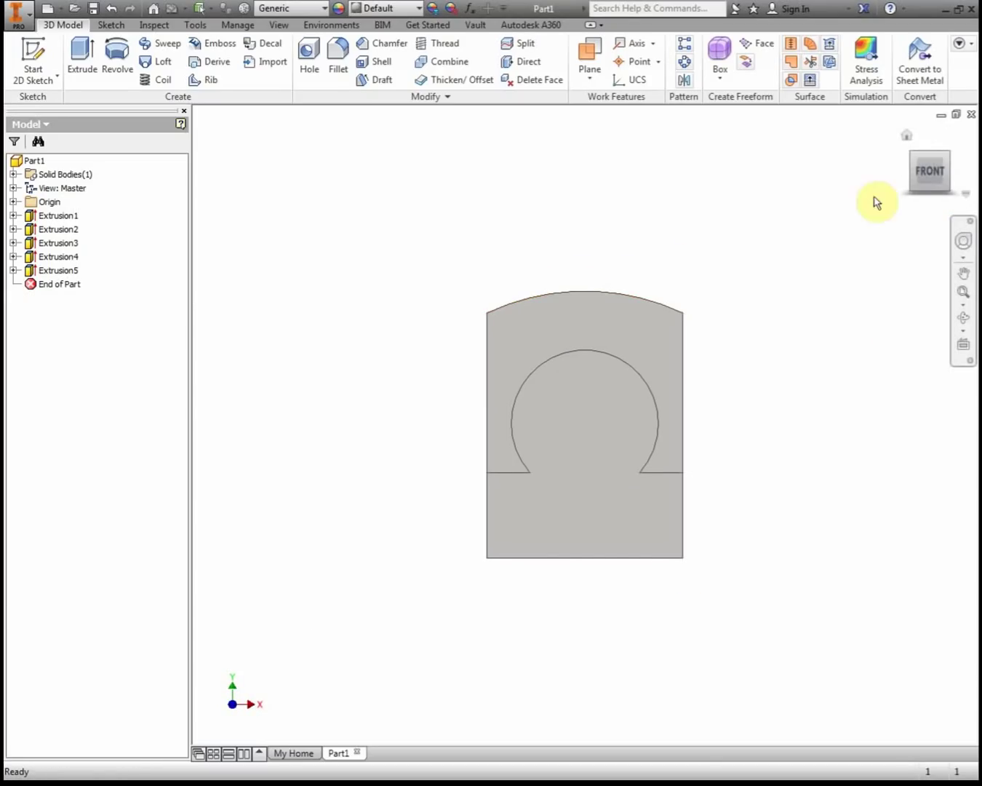
left_click(960, 174)
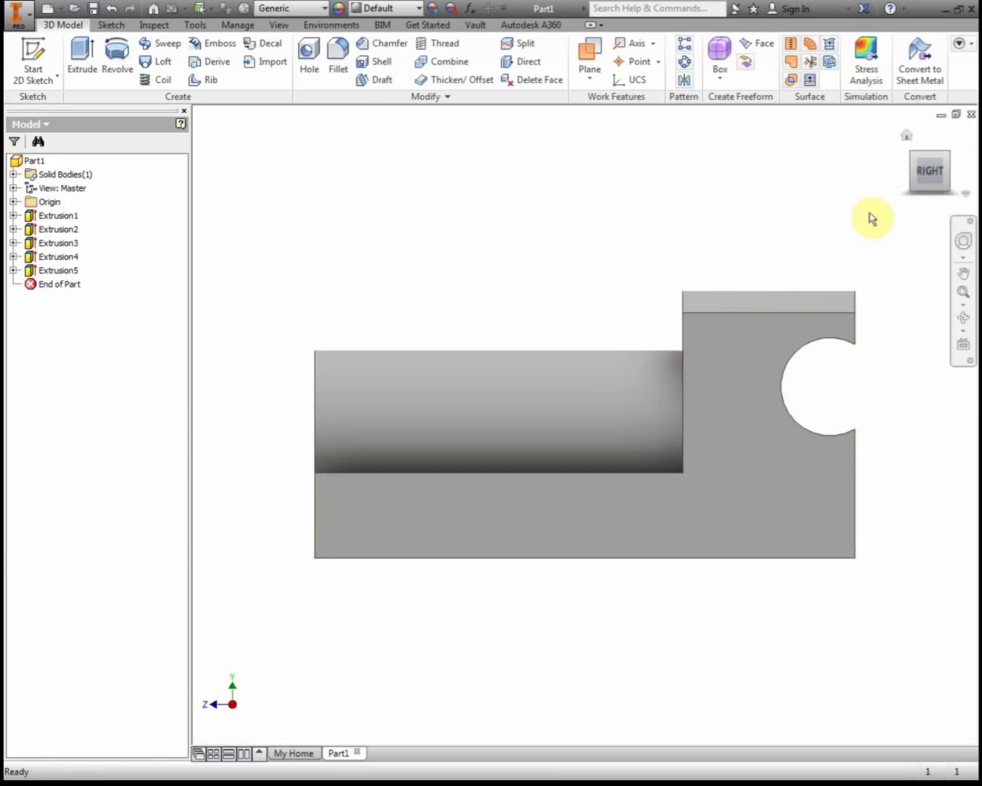
left_click(904, 135)
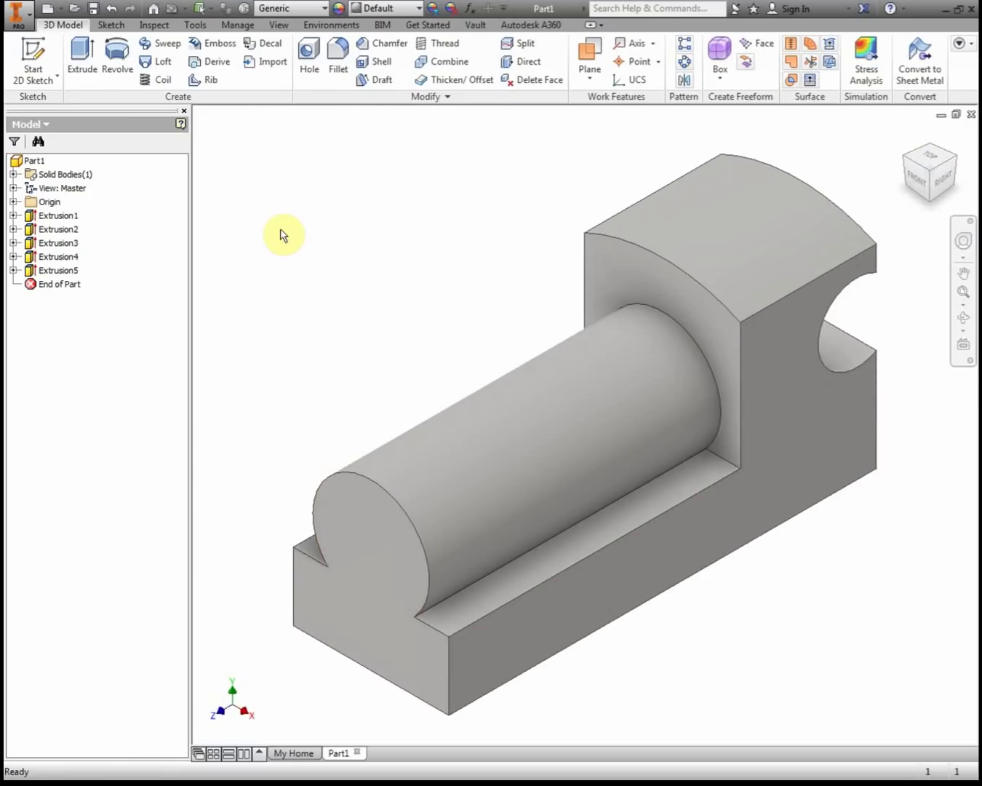